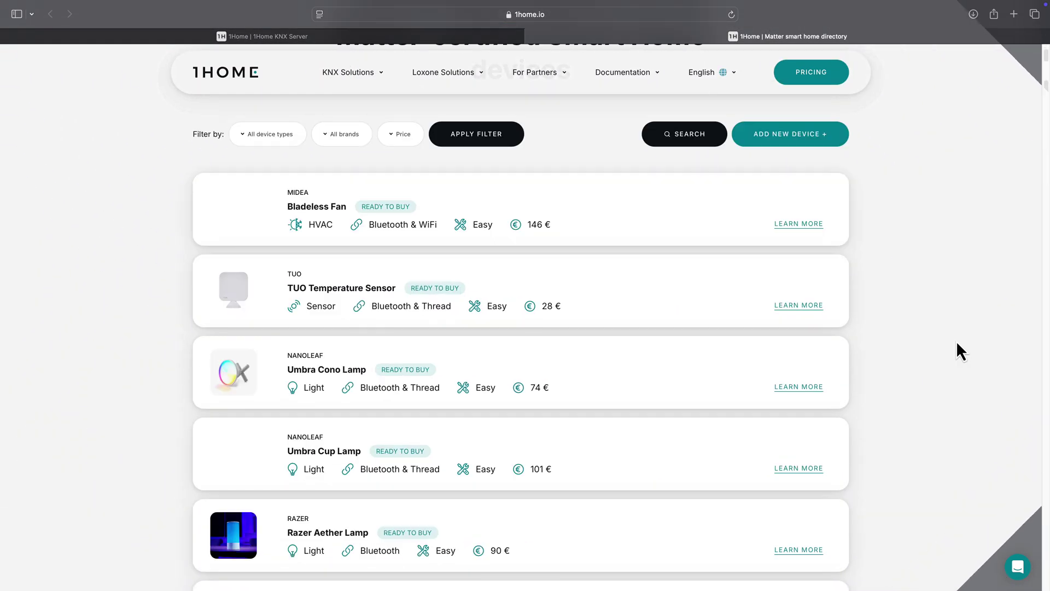
Step: Scroll down the current page before going to 1home.local
scroll(957, 344, down, 8)
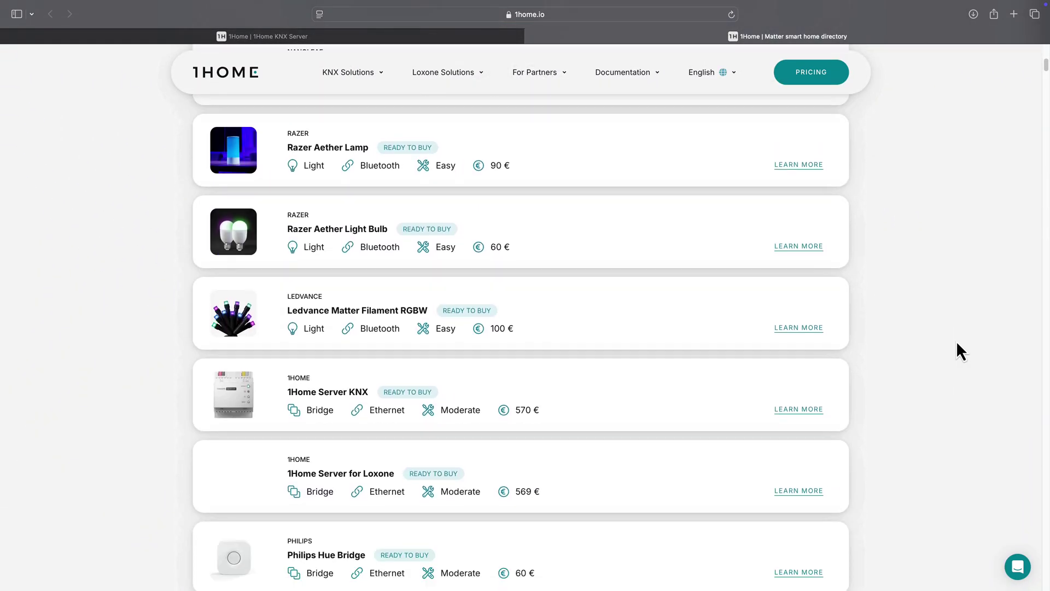
scroll(956, 340, down, 6)
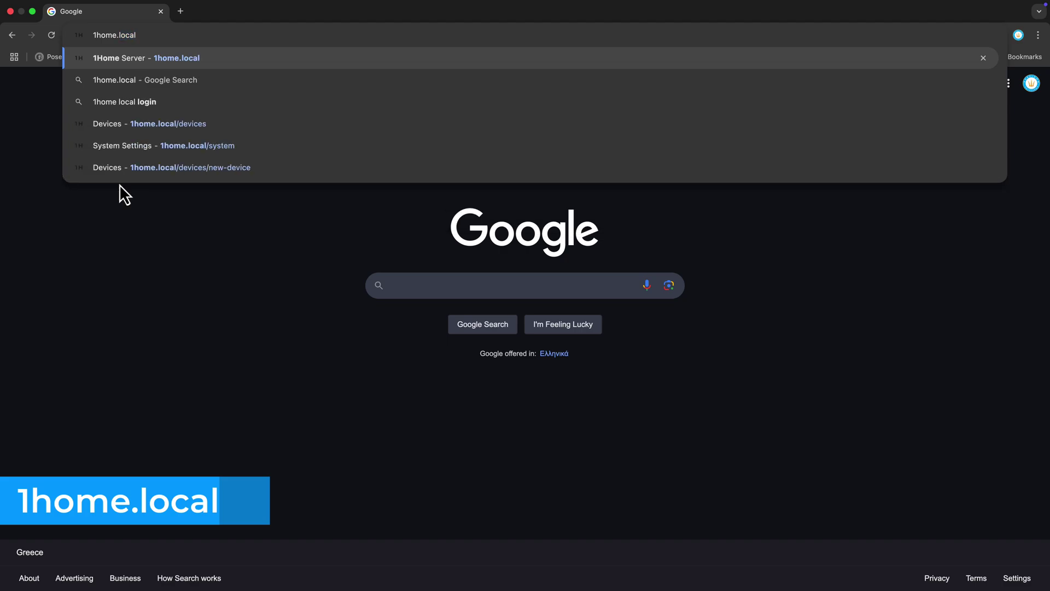
Step: Load 1home.local and sign in with the saved login credentials
key(Return)
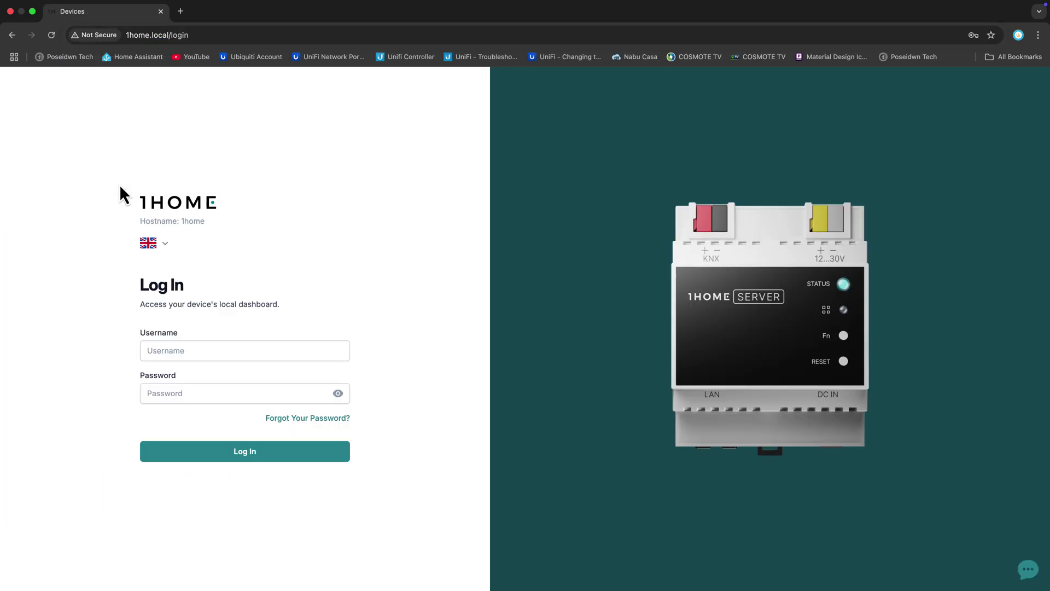
click(167, 346)
click(232, 390)
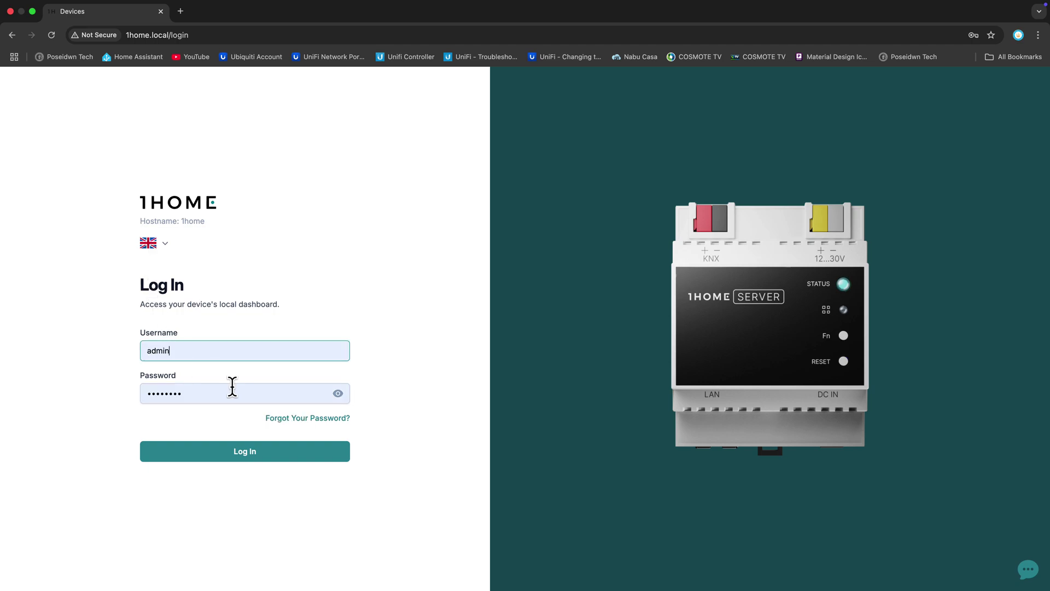
click(244, 454)
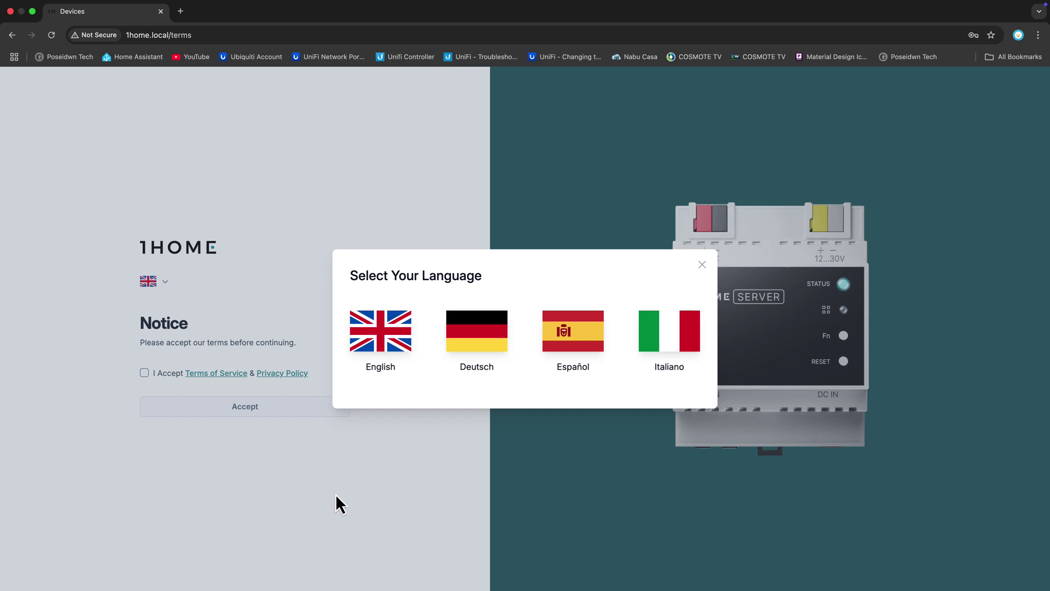
Step: Keep English as the language and accept the terms and privacy policy
click(395, 351)
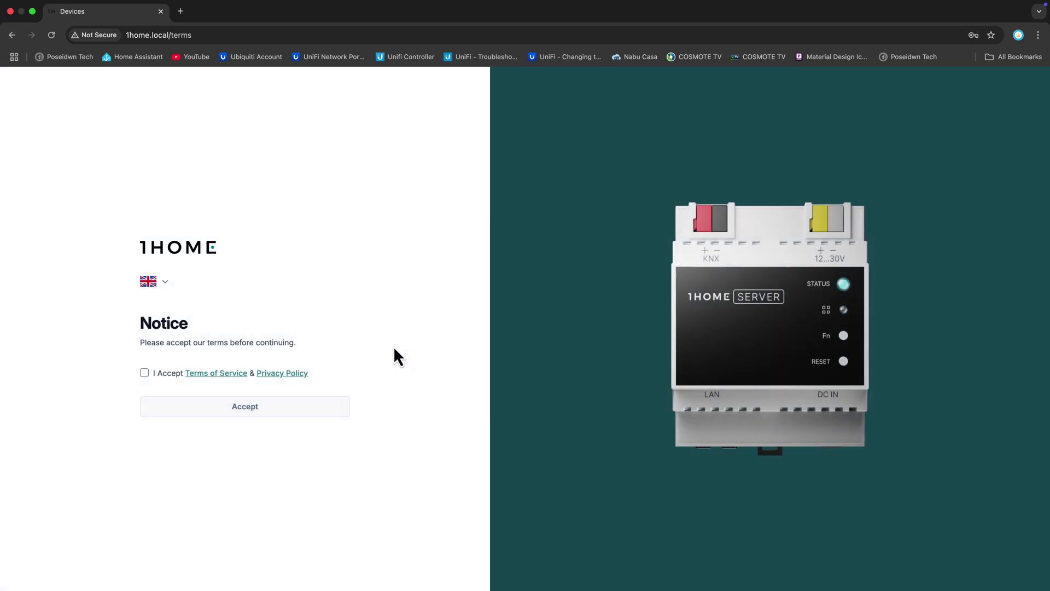
click(145, 373)
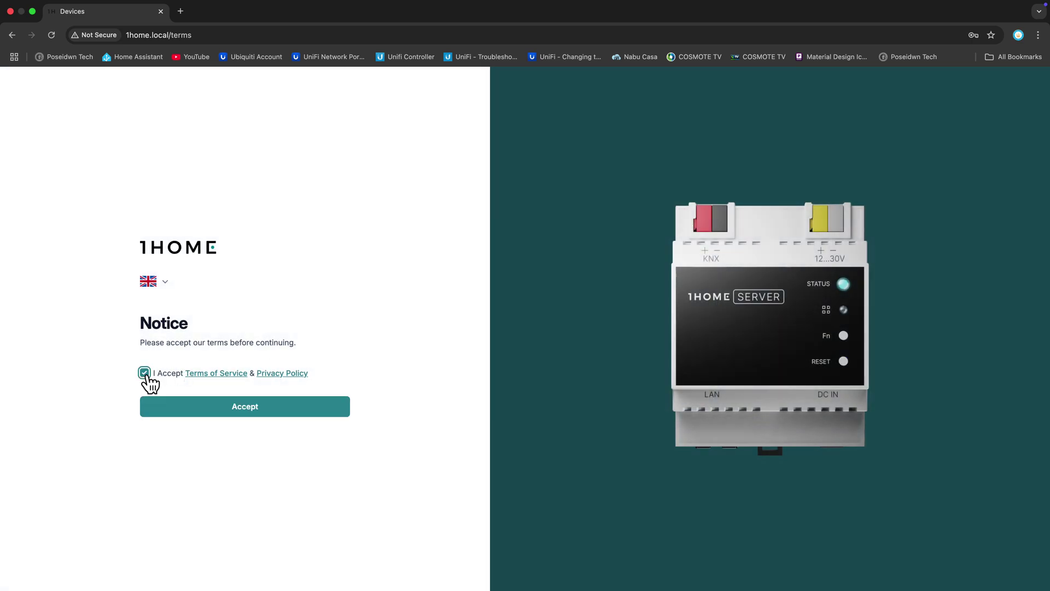
click(255, 416)
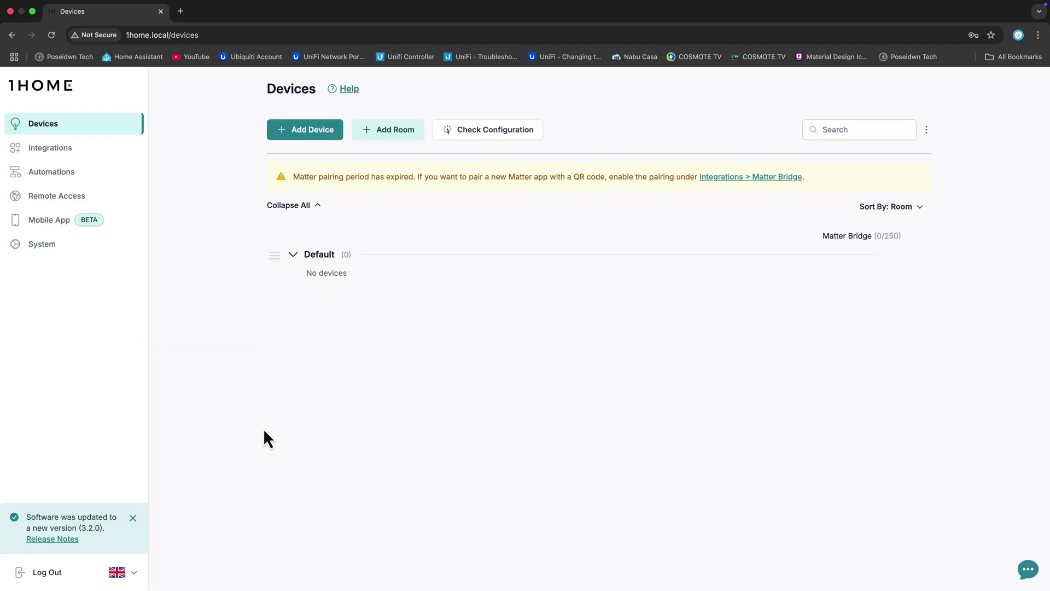
Step: Add a new device of type KNX
click(302, 136)
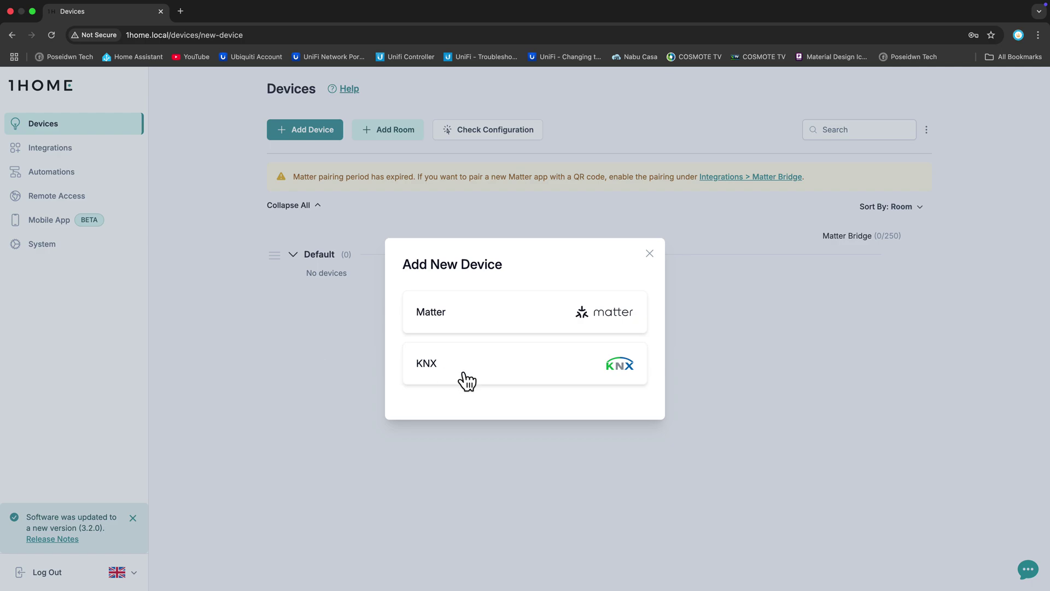
click(497, 378)
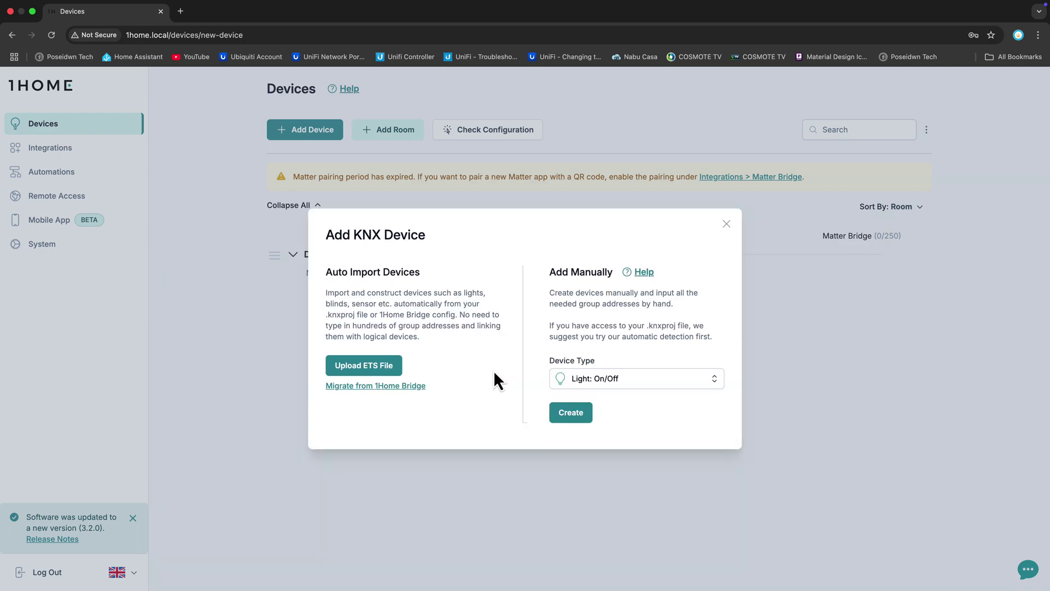
Step: Upload Poseidwn Tech.knxproj, enter the ETS project password, and start device detection
click(385, 369)
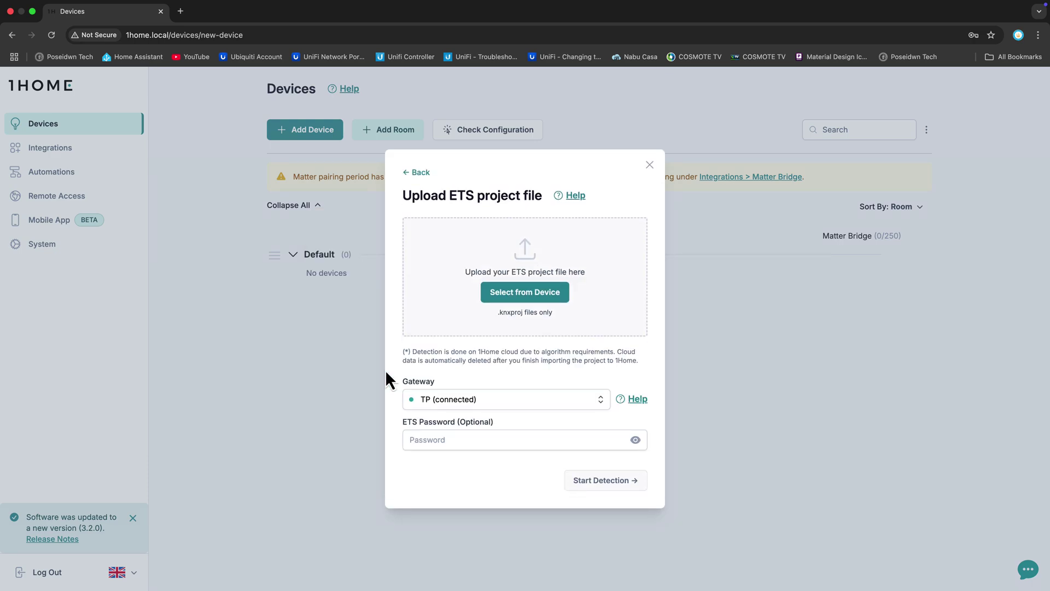
click(527, 297)
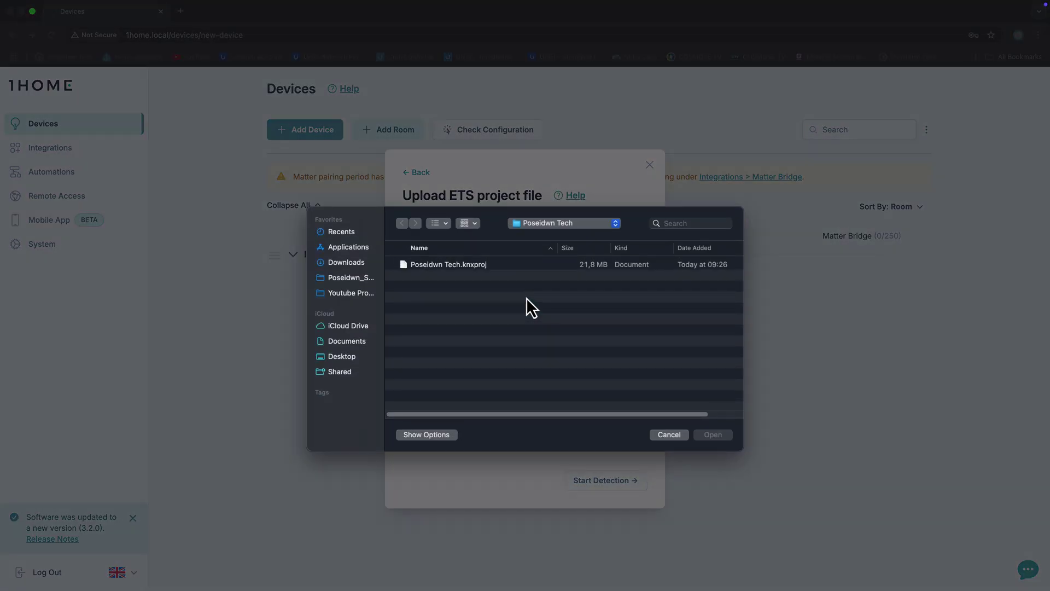
click(466, 266)
click(700, 434)
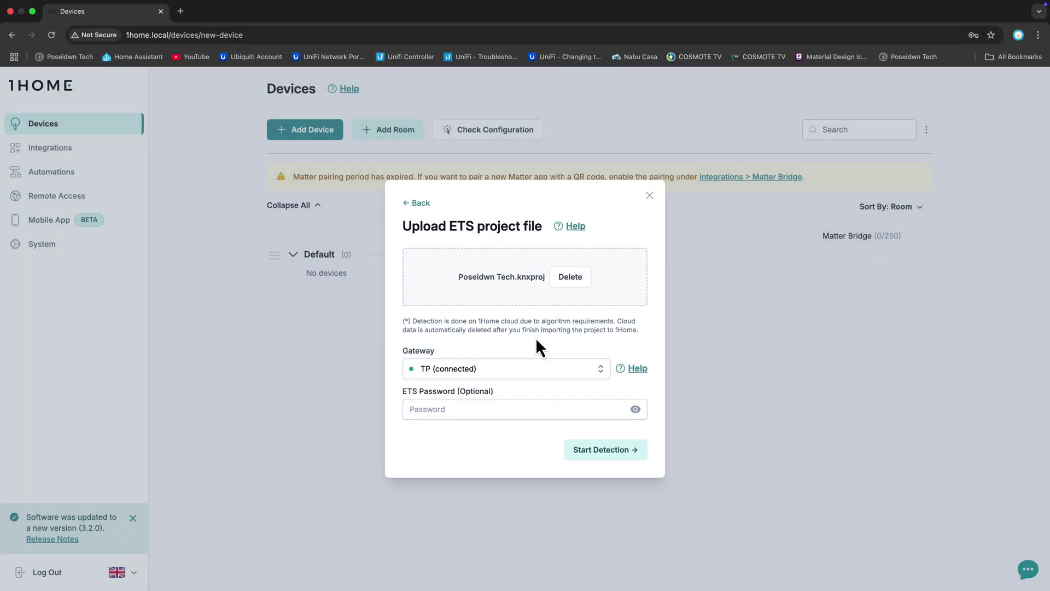
click(469, 407)
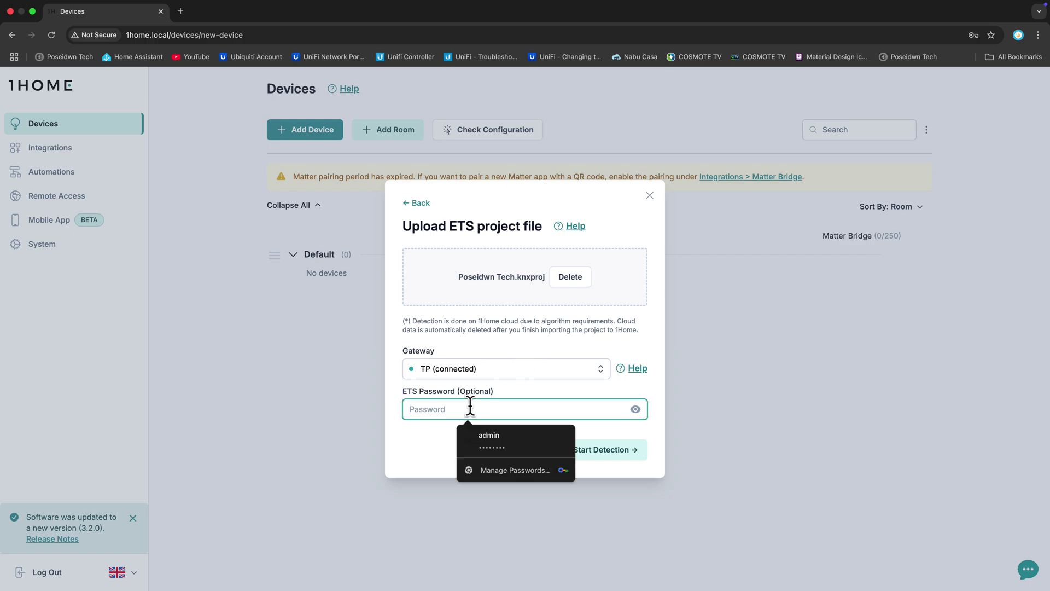
text(p)
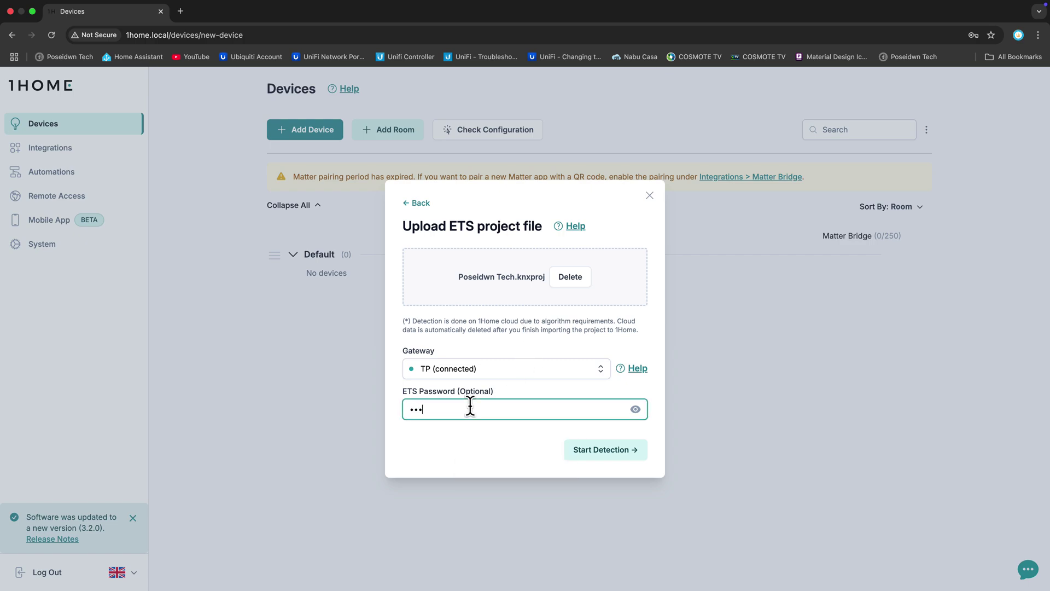
click(602, 456)
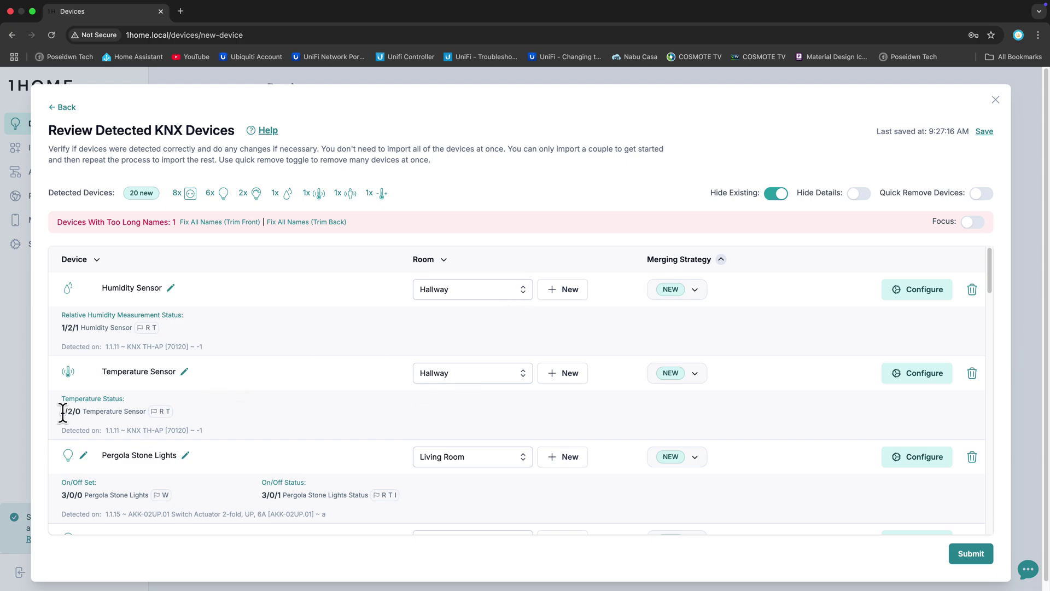
Step: Create a new Pergola room and assign Pergola Stone Lights to it
scroll(350, 406, down, 1)
scroll(351, 410, down, 2)
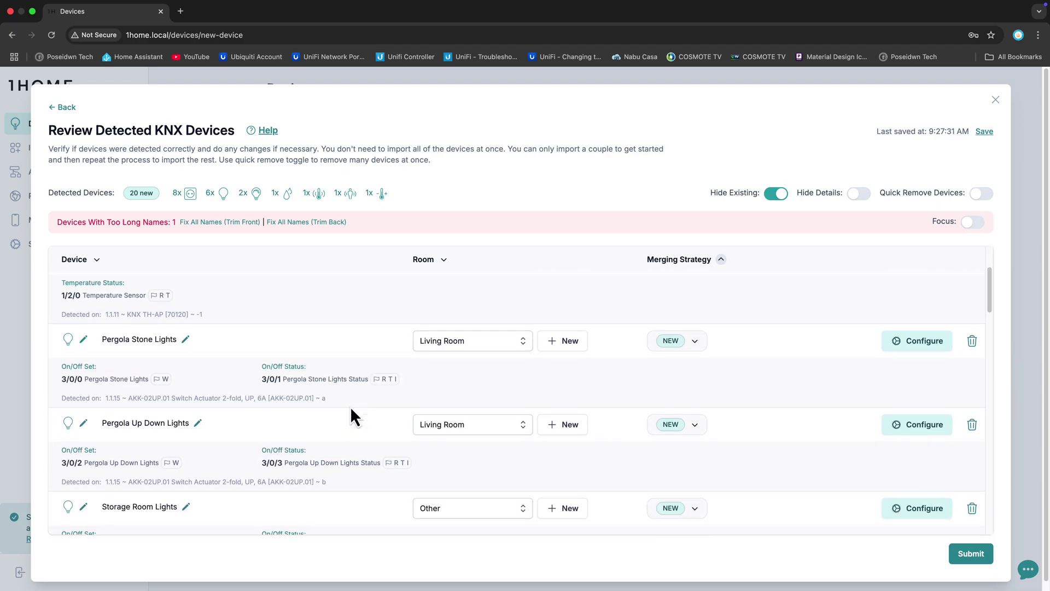
scroll(361, 381, up, 1)
scroll(219, 391, down, 1)
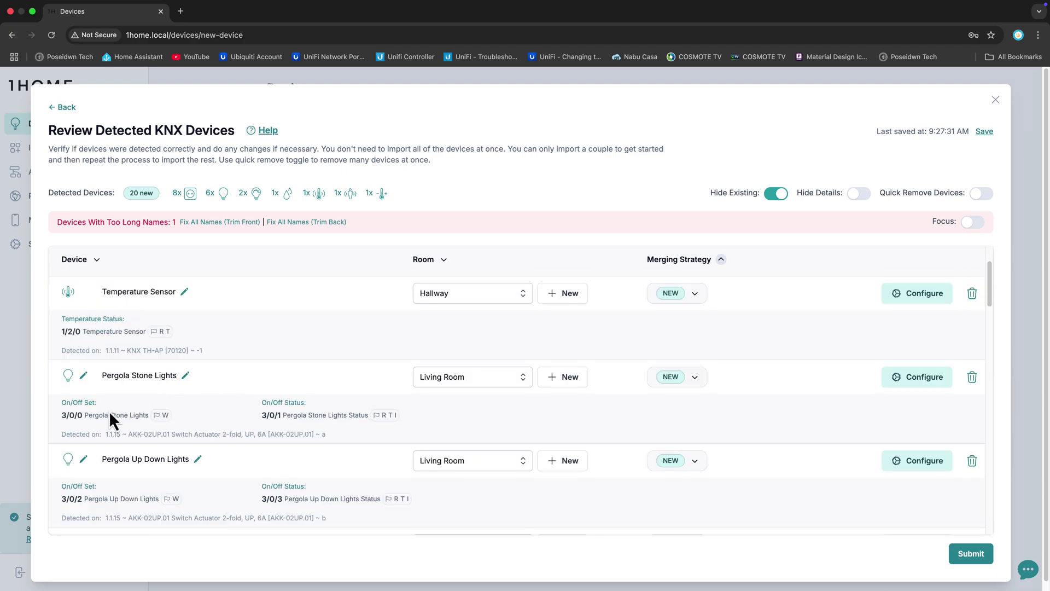
click(508, 388)
click(577, 408)
click(569, 381)
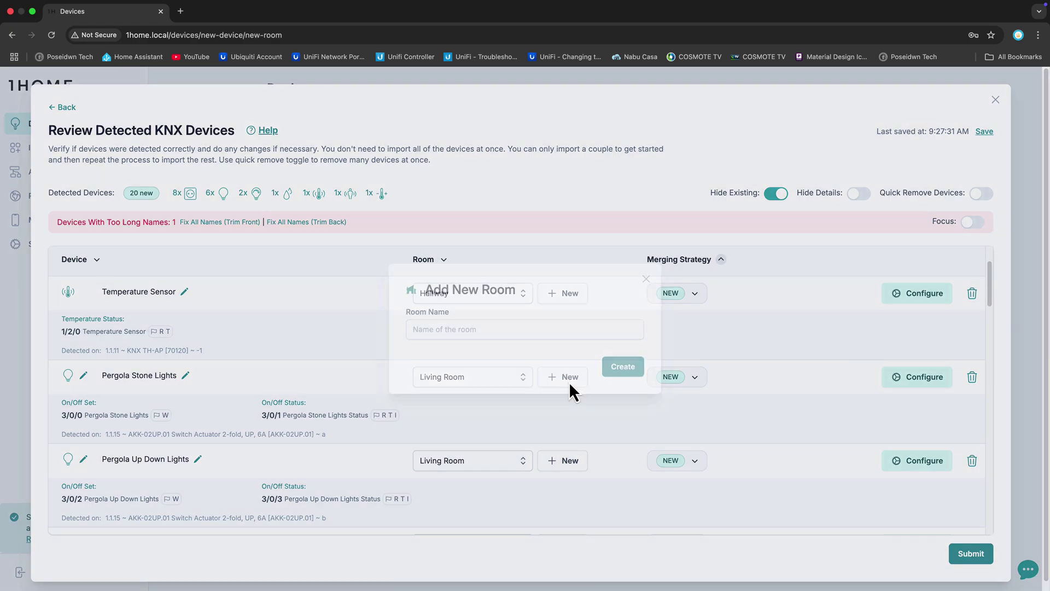
click(516, 330)
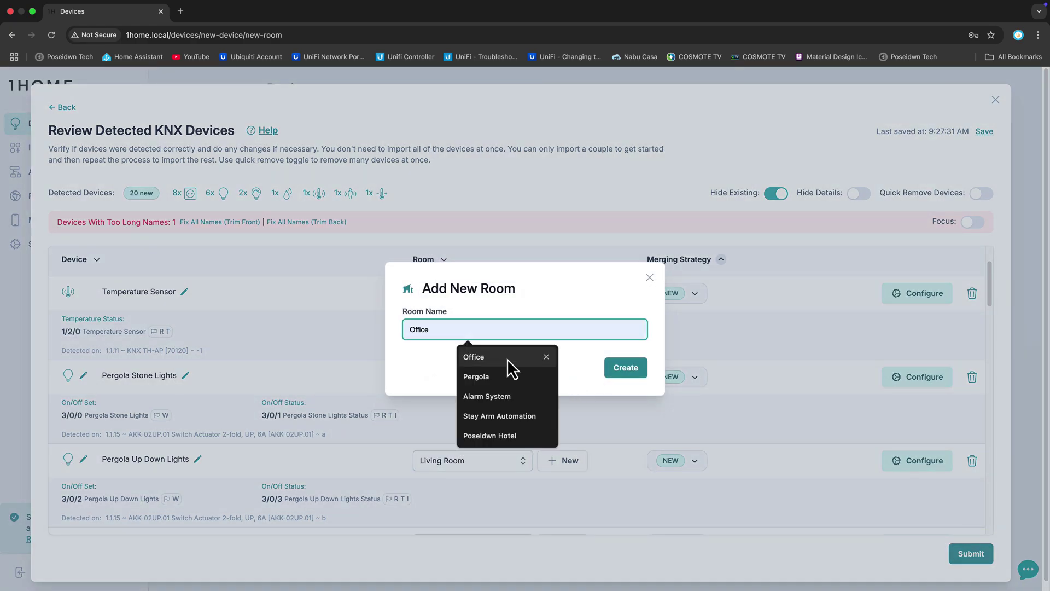
click(502, 377)
click(621, 368)
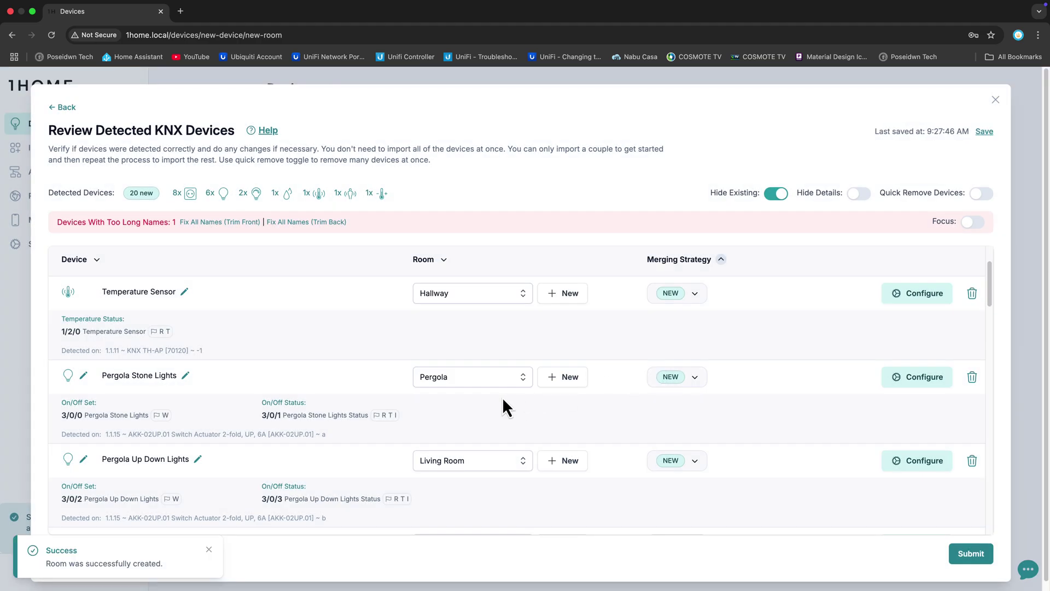
Step: Move Pergola Up Down Lights into the Pergola room
scroll(477, 396, down, 2)
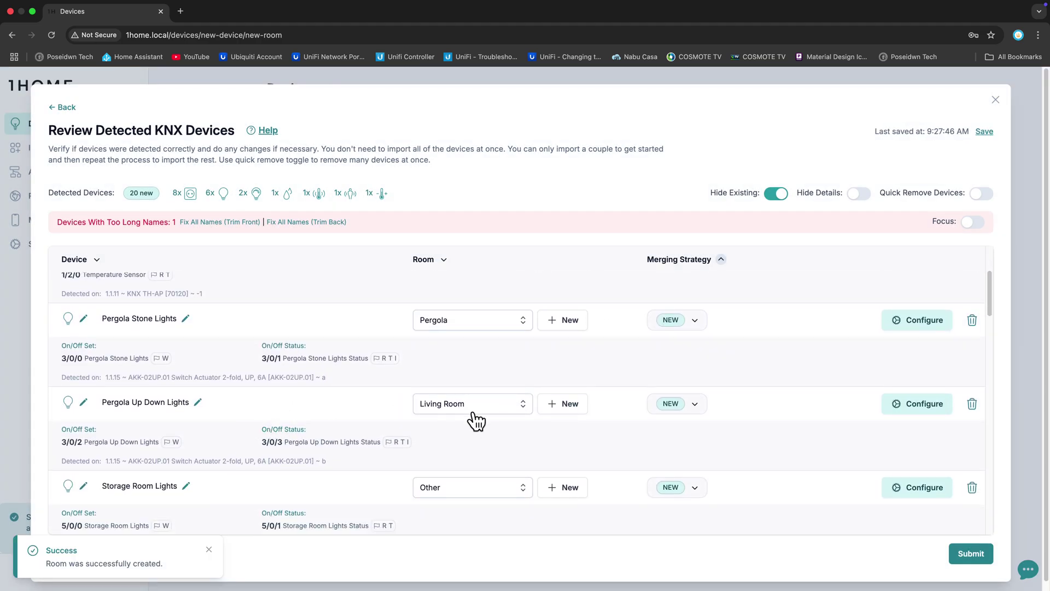
click(474, 409)
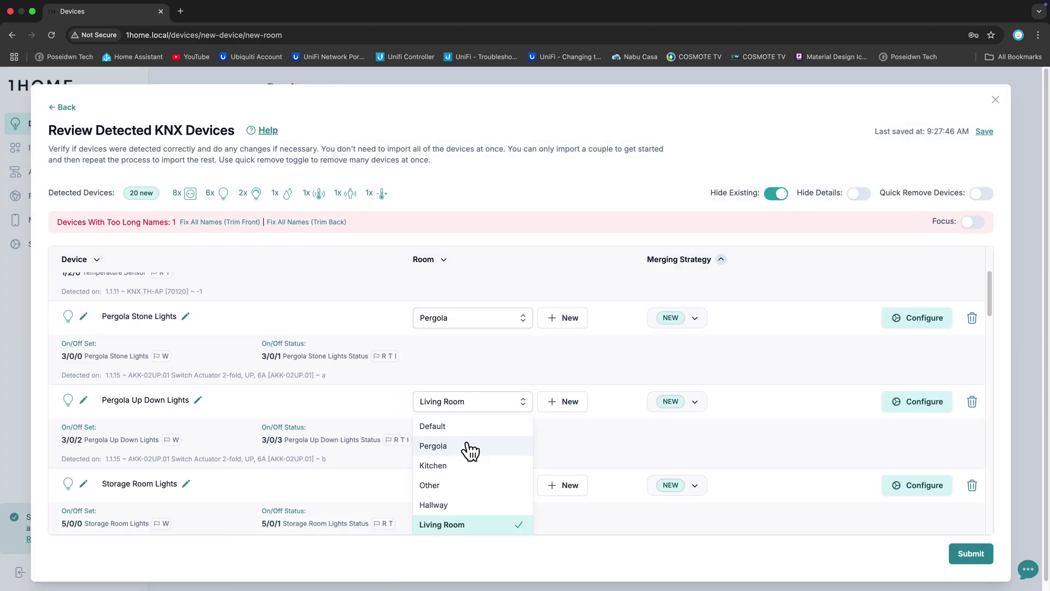
click(469, 446)
scroll(597, 437, down, 2)
scroll(595, 442, down, 1)
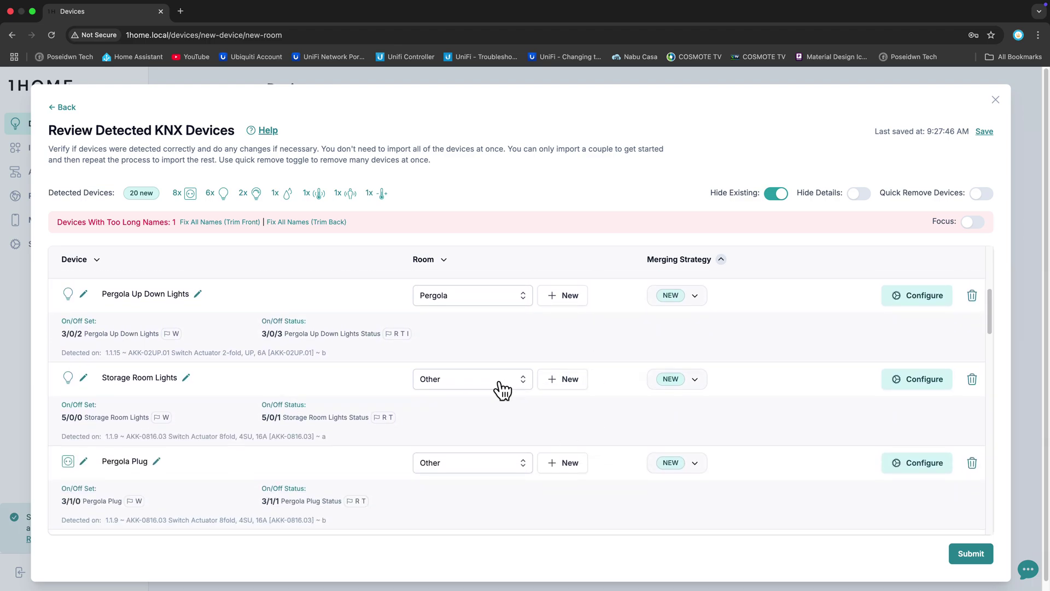
Step: Create a new Office room and assign Storage Room Lights to it
click(500, 386)
click(554, 397)
click(559, 384)
click(530, 330)
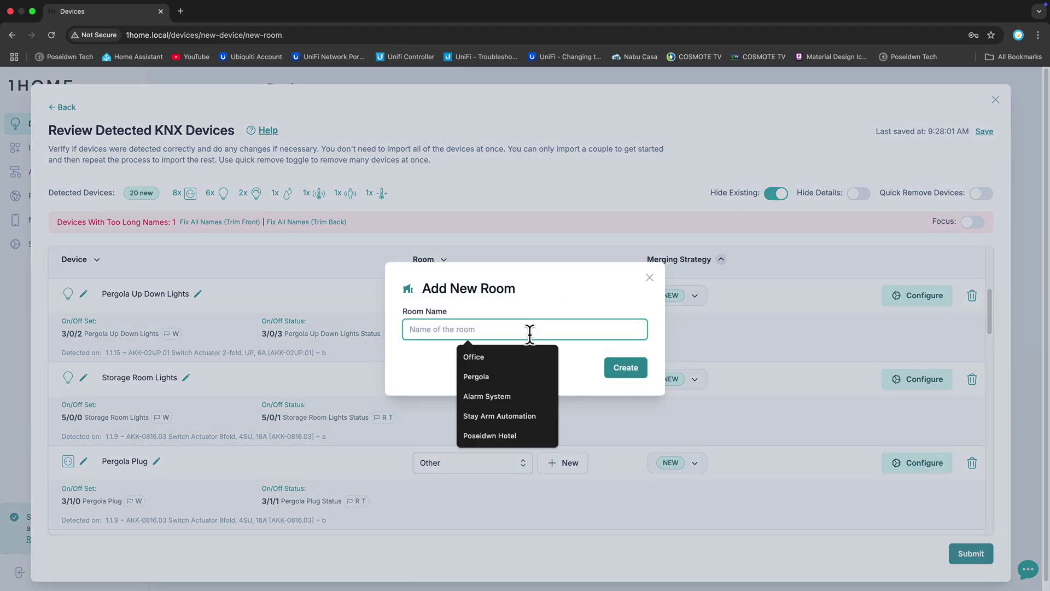
click(539, 357)
click(624, 368)
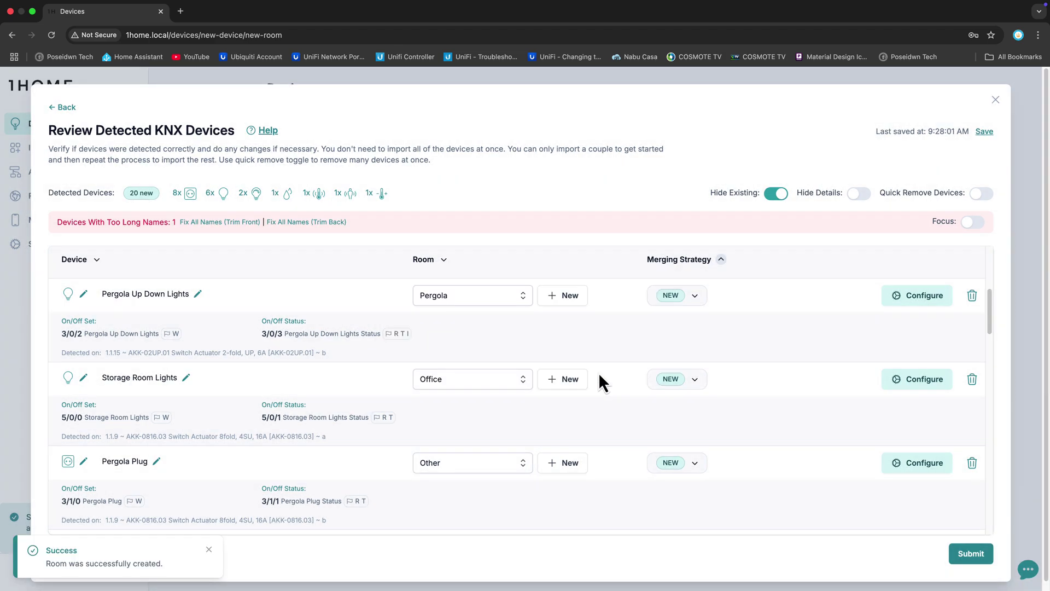
Step: Move Pergola Plug into the Pergola room
scroll(484, 420, down, 2)
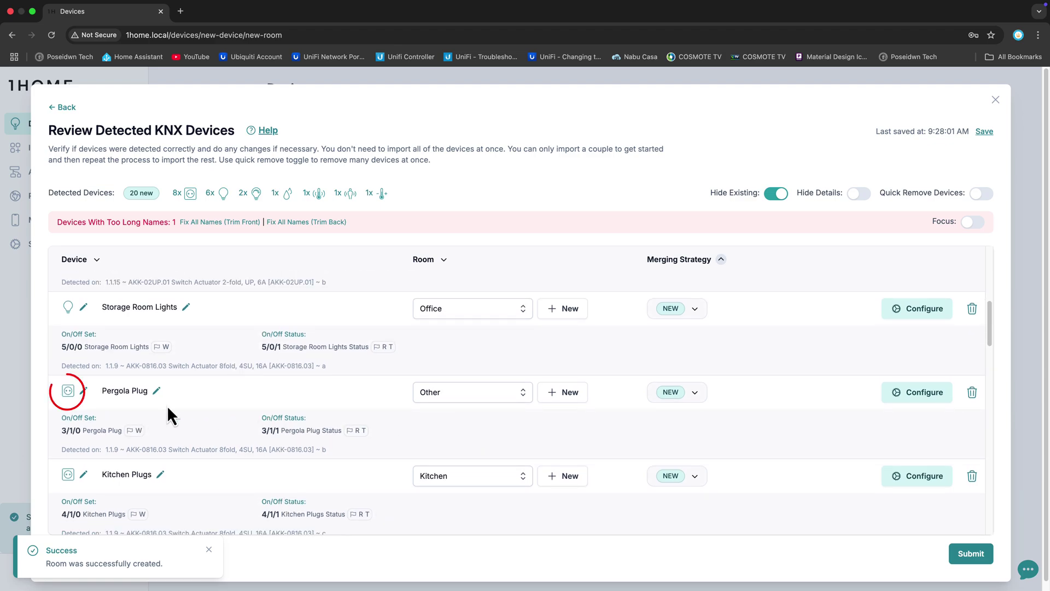
click(485, 399)
click(452, 453)
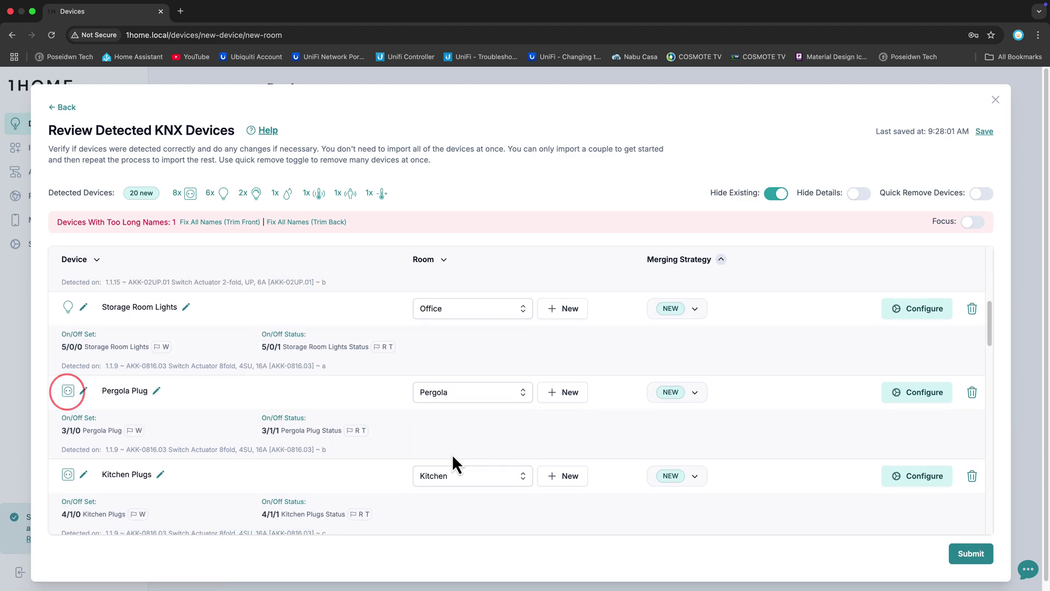
scroll(494, 418, down, 2)
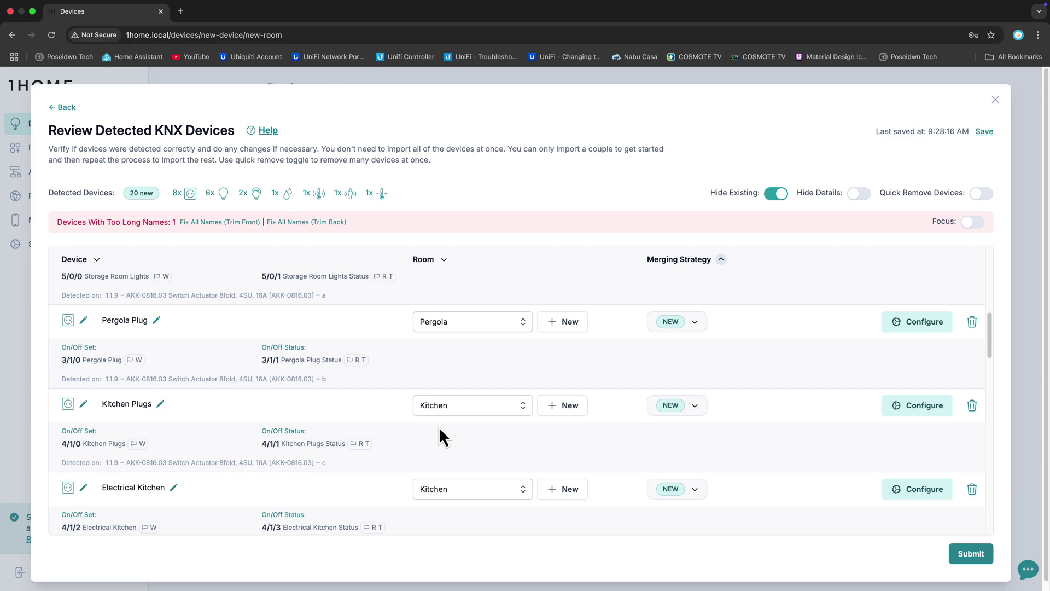
scroll(493, 435, down, 2)
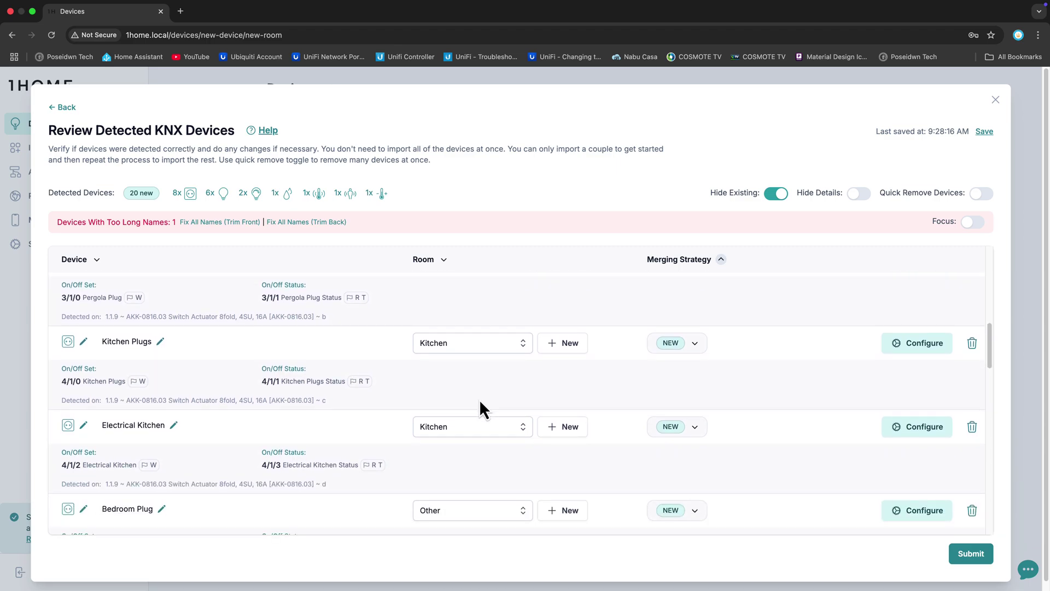
scroll(514, 452, down, 3)
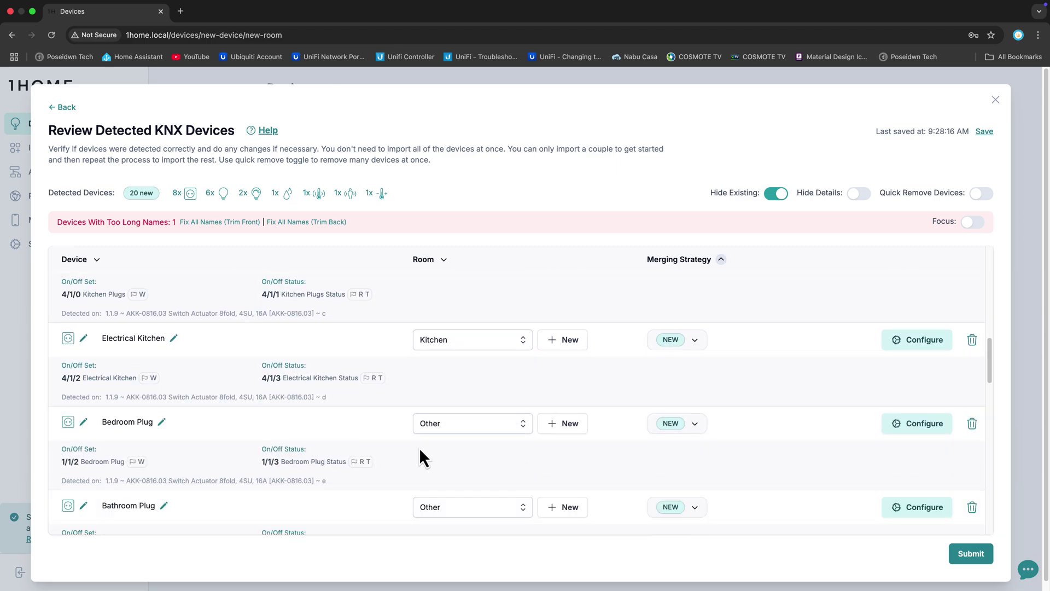
Step: Create a new Bedroom room for Bedroom Plug
click(511, 432)
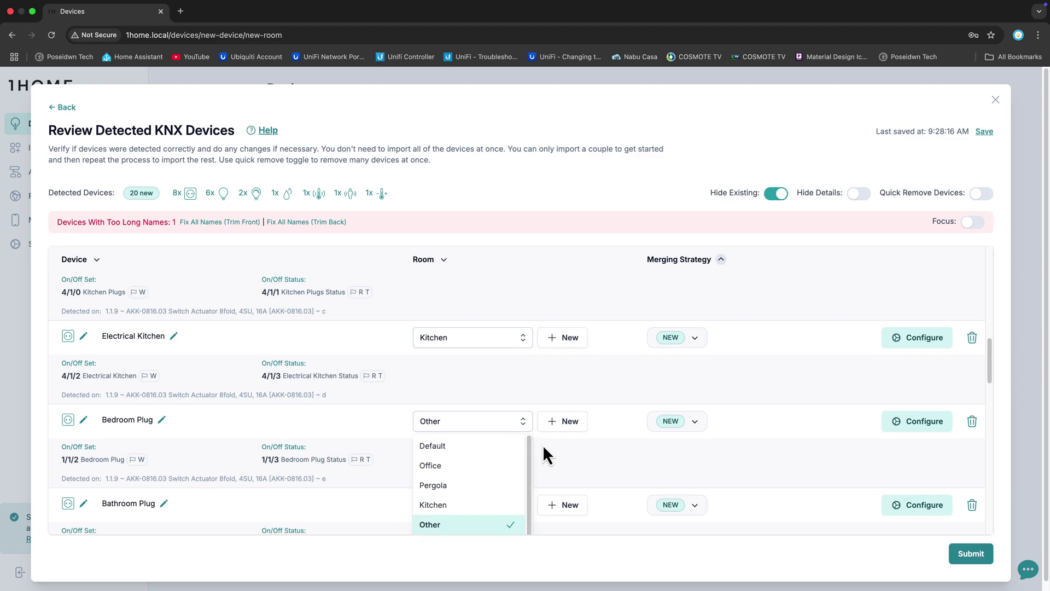
click(553, 462)
click(561, 430)
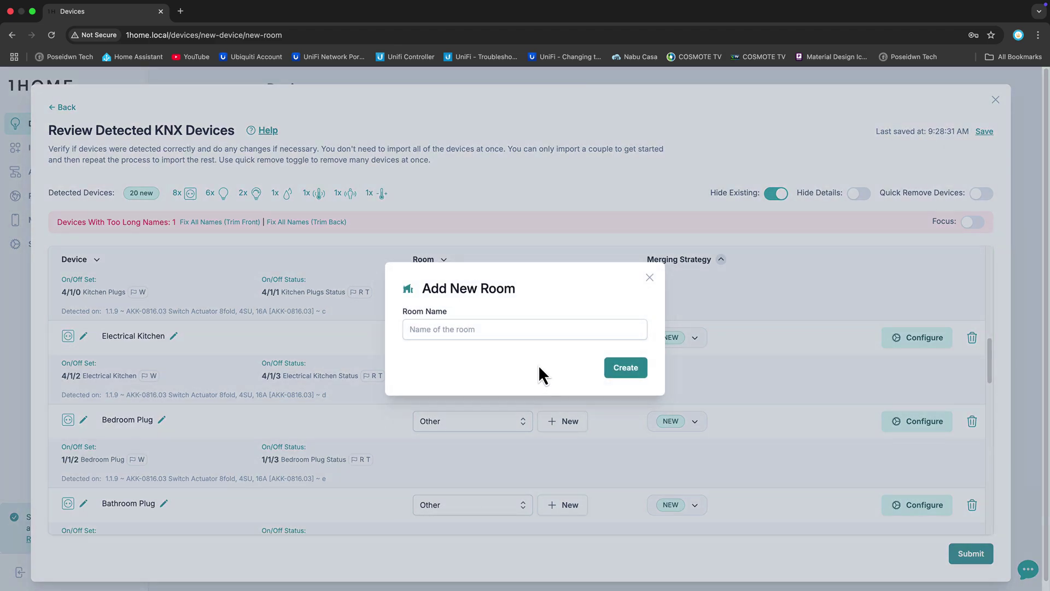
click(515, 331)
text(Bedroom)
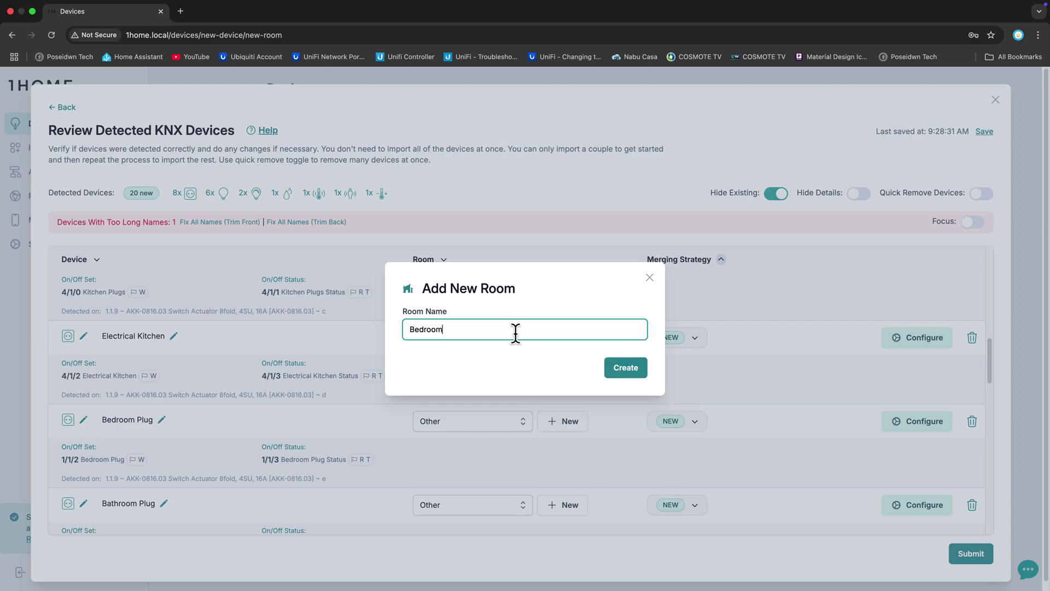
click(620, 368)
Step: Assign Bathroom Plug to the Hallway room
scroll(425, 464, down, 3)
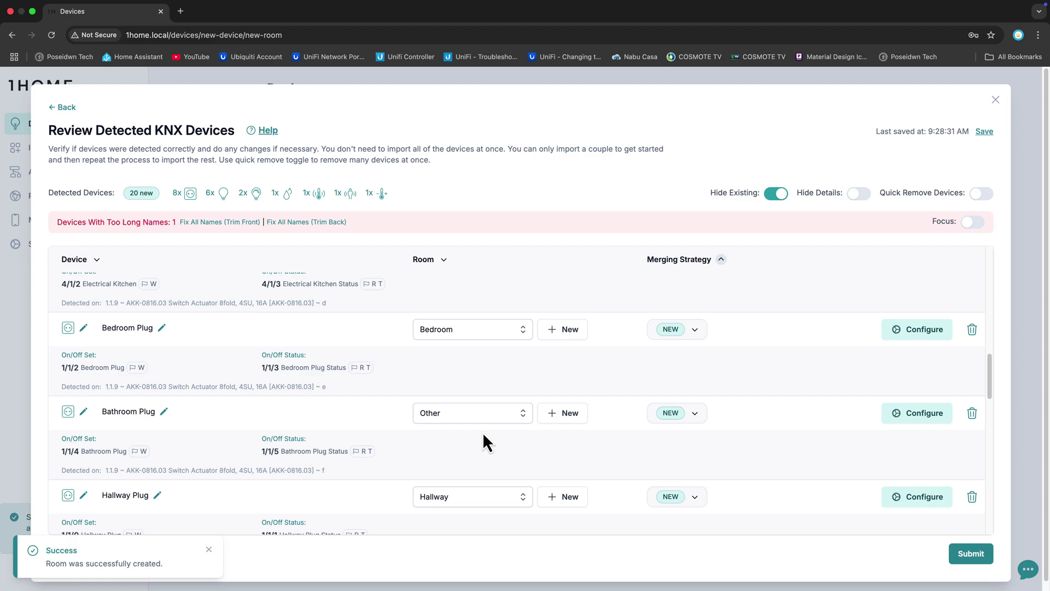
click(493, 415)
scroll(478, 474, down, 1)
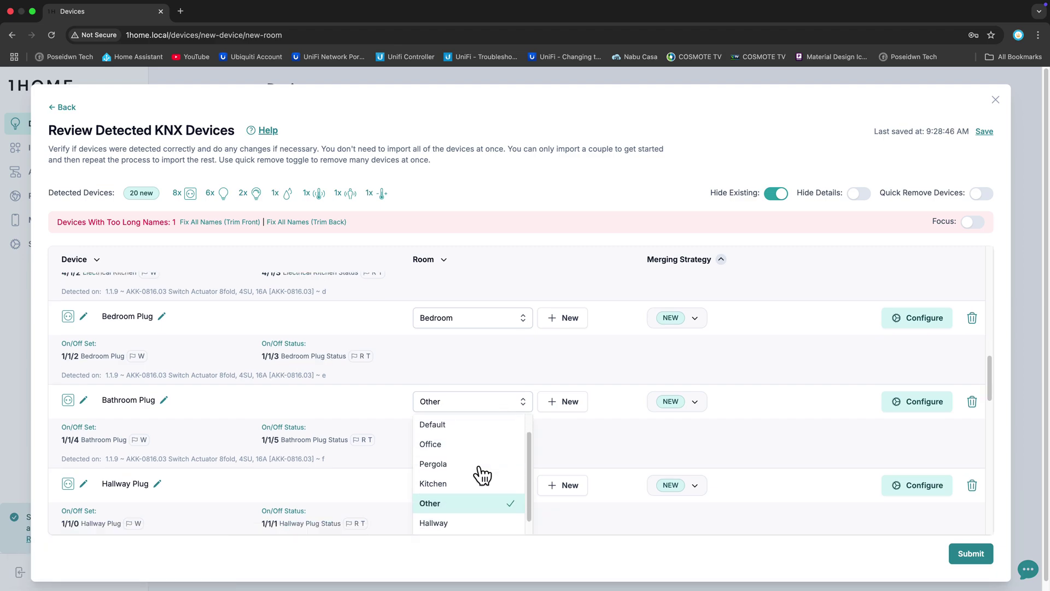
click(464, 517)
Step: Scroll down the review list to the flagged Swh Kitchen Cabinets Led Status device
scroll(462, 435, down, 1)
scroll(462, 435, down, 3)
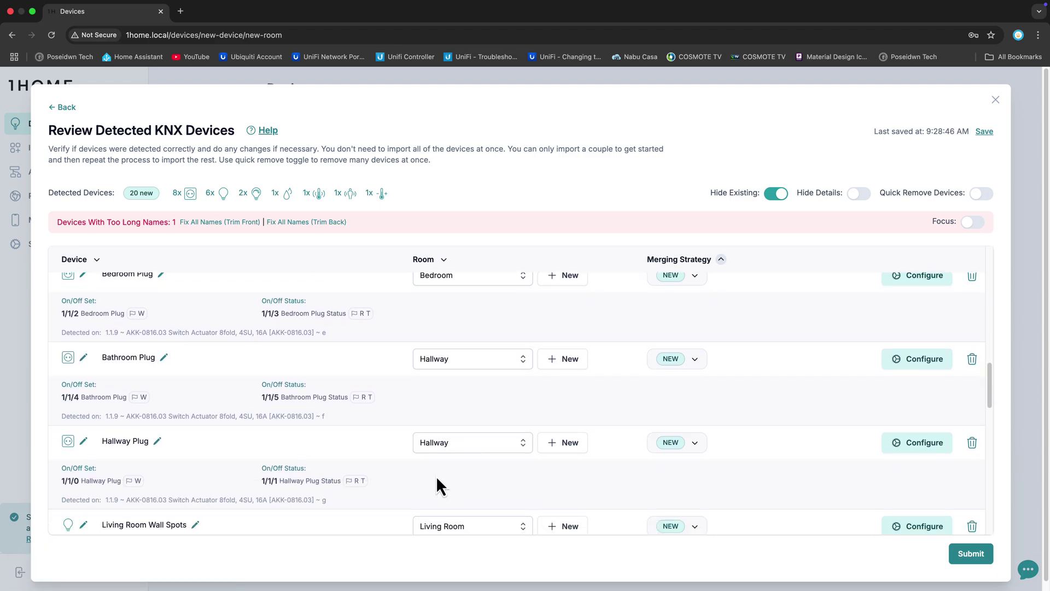
scroll(461, 483, down, 4)
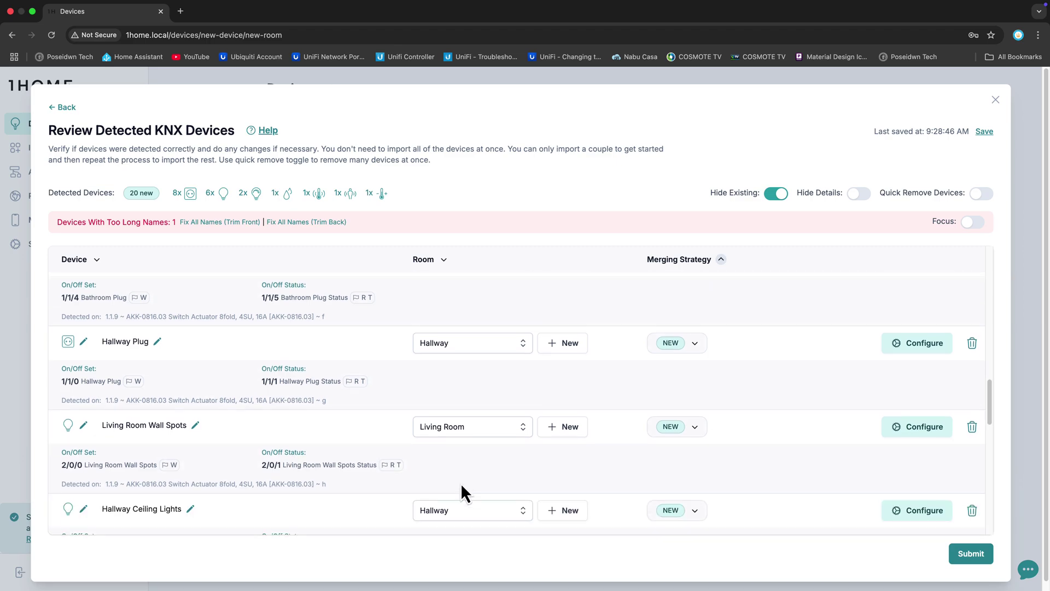
scroll(484, 466, down, 1)
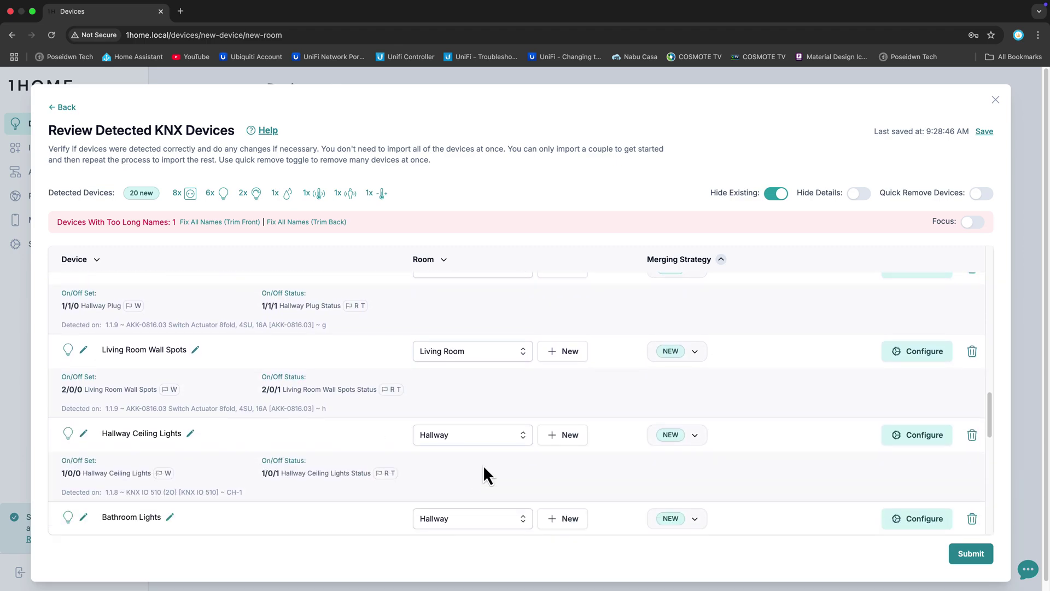
scroll(484, 448, down, 2)
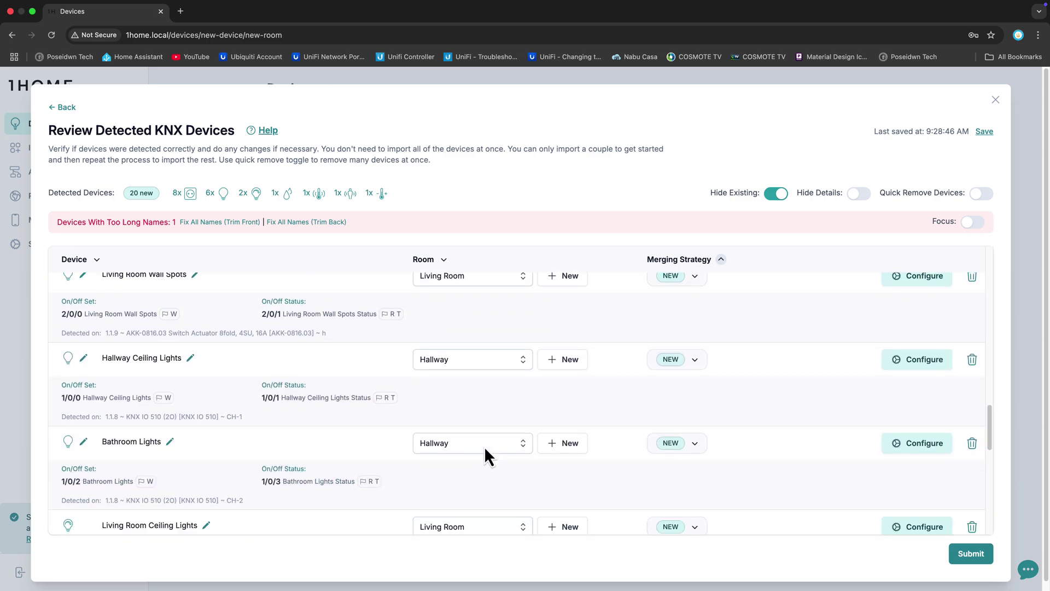
scroll(529, 457, down, 1)
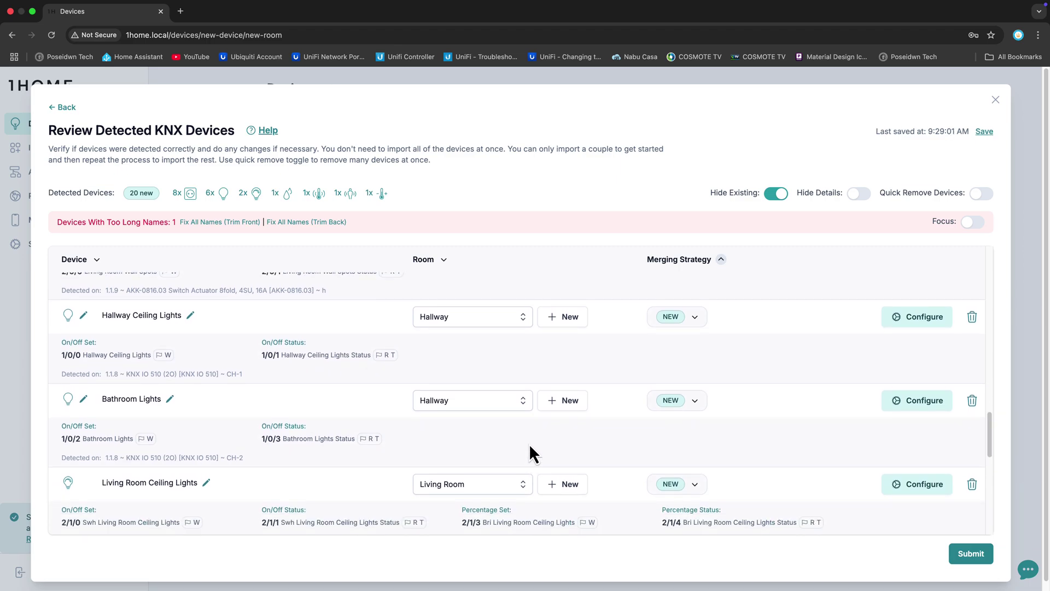
scroll(530, 442, down, 2)
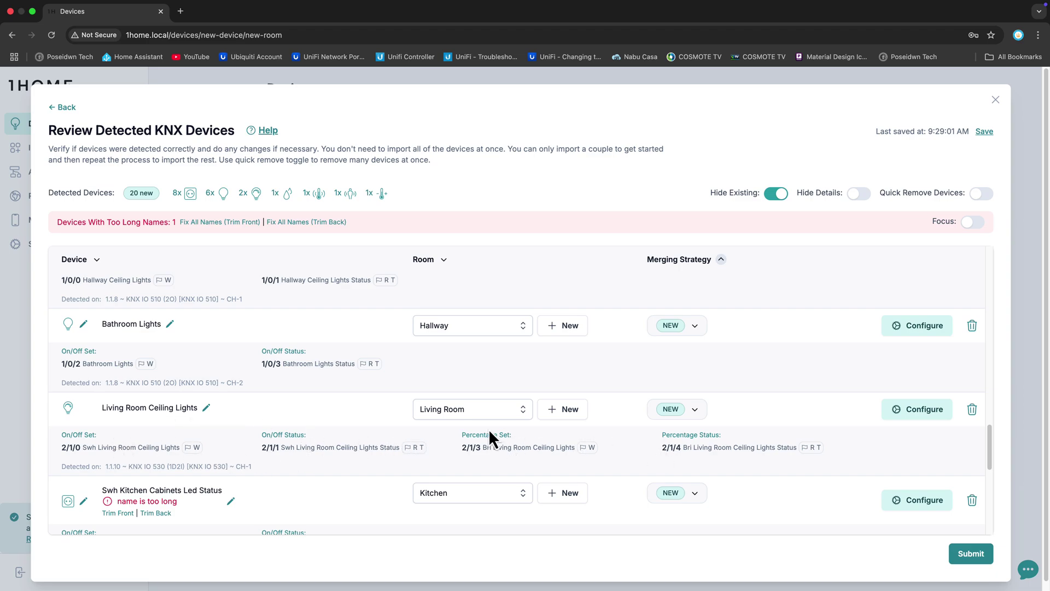
scroll(488, 428, down, 4)
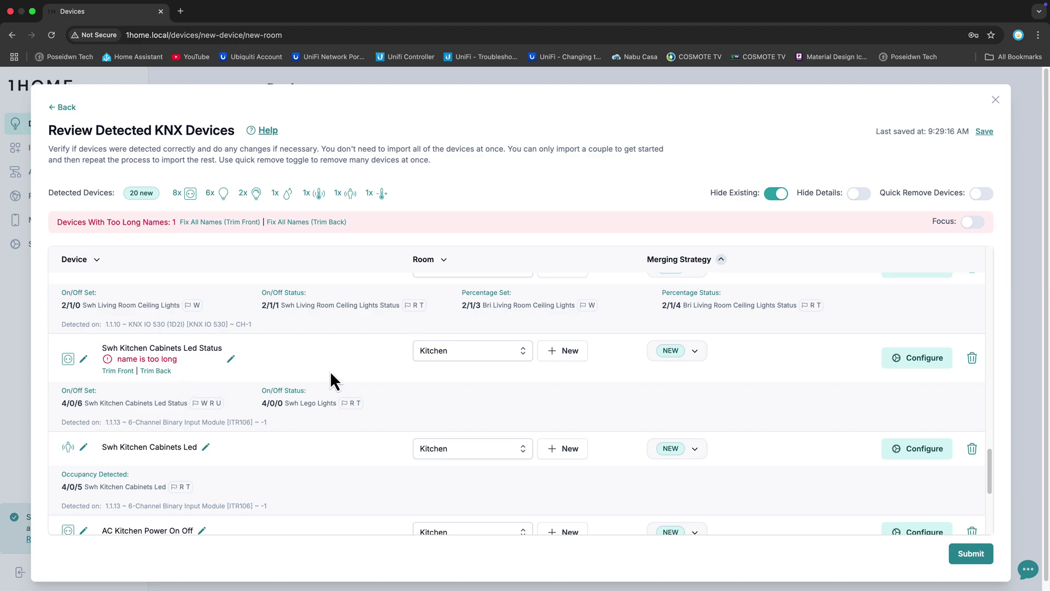
Step: Delete Swh Kitchen Cabinets Led Status, Swh Kitchen Cabinets Led, AC Kitchen Power On Off and AC Kitchen Setpoint
click(972, 359)
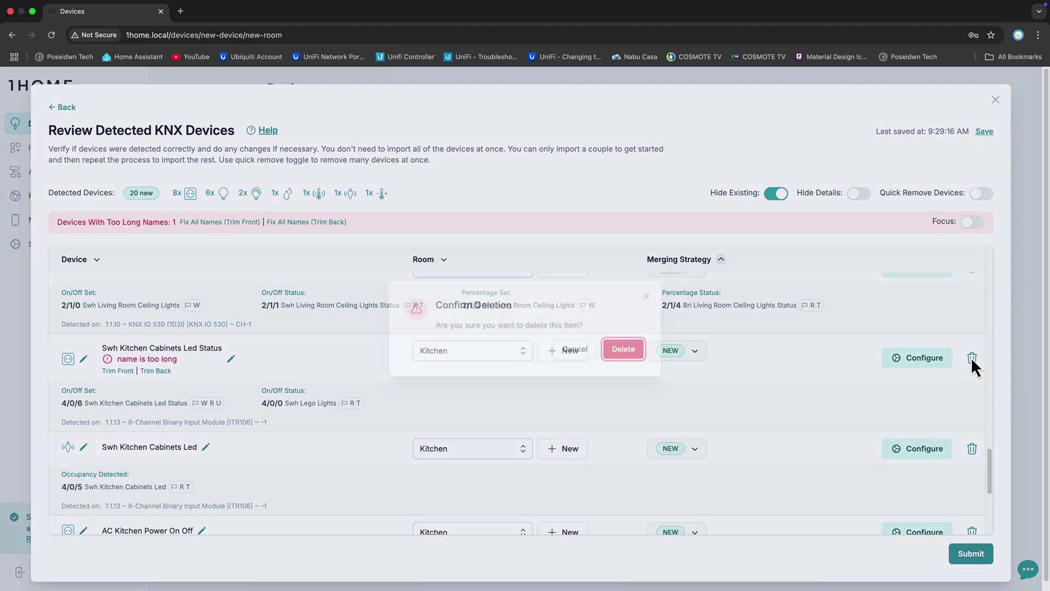
click(629, 353)
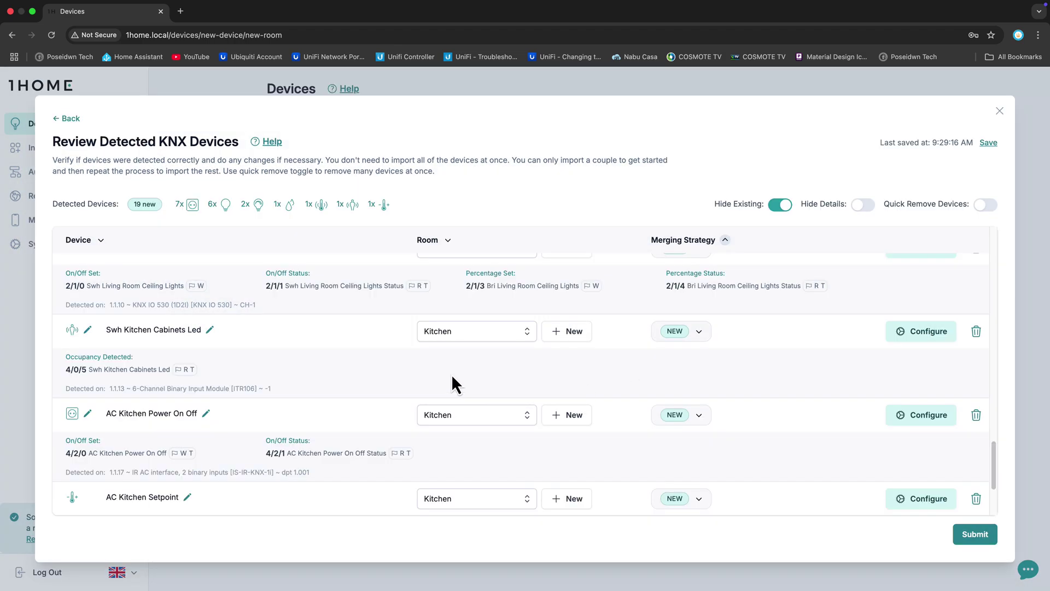
scroll(451, 378, up, 1)
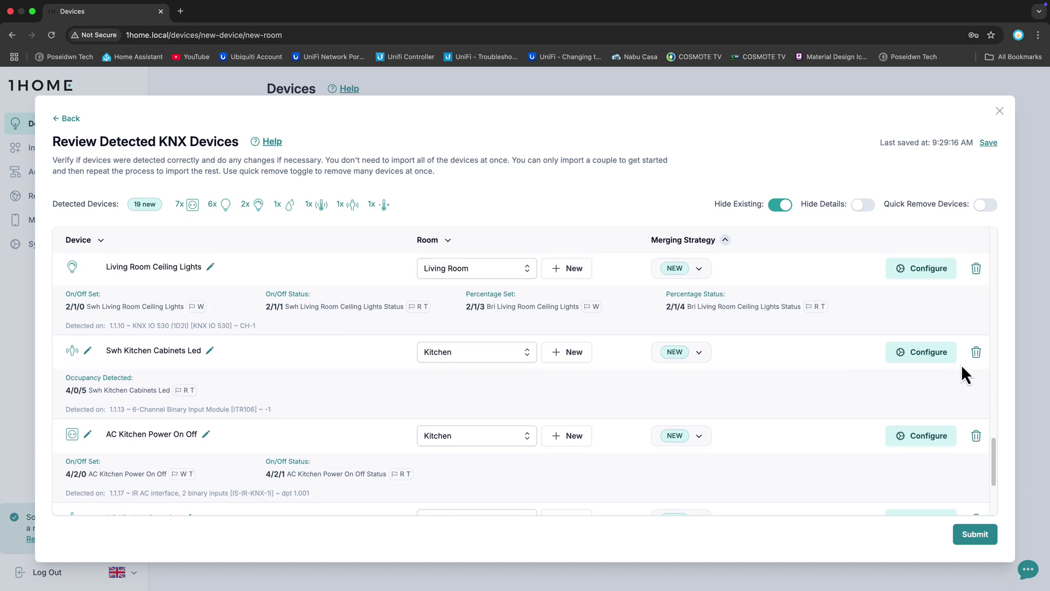
click(974, 353)
click(624, 351)
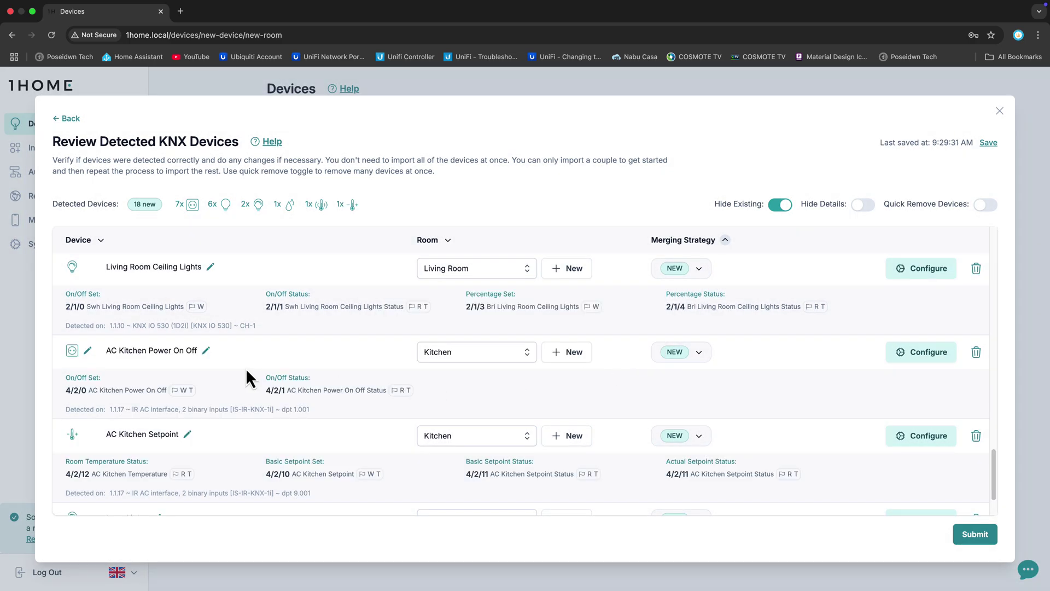
click(976, 353)
click(623, 350)
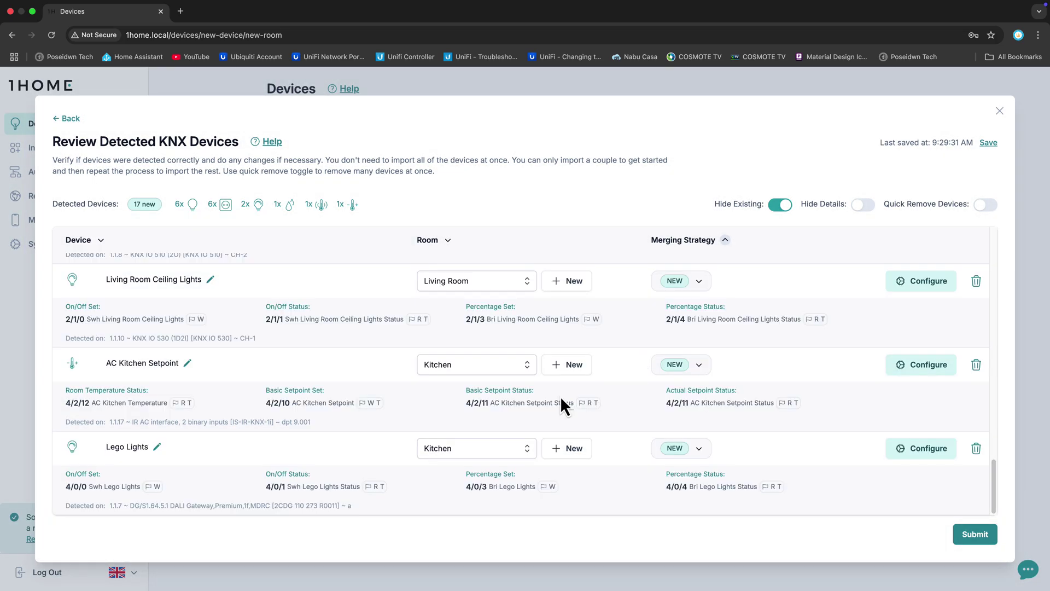
click(976, 366)
click(622, 351)
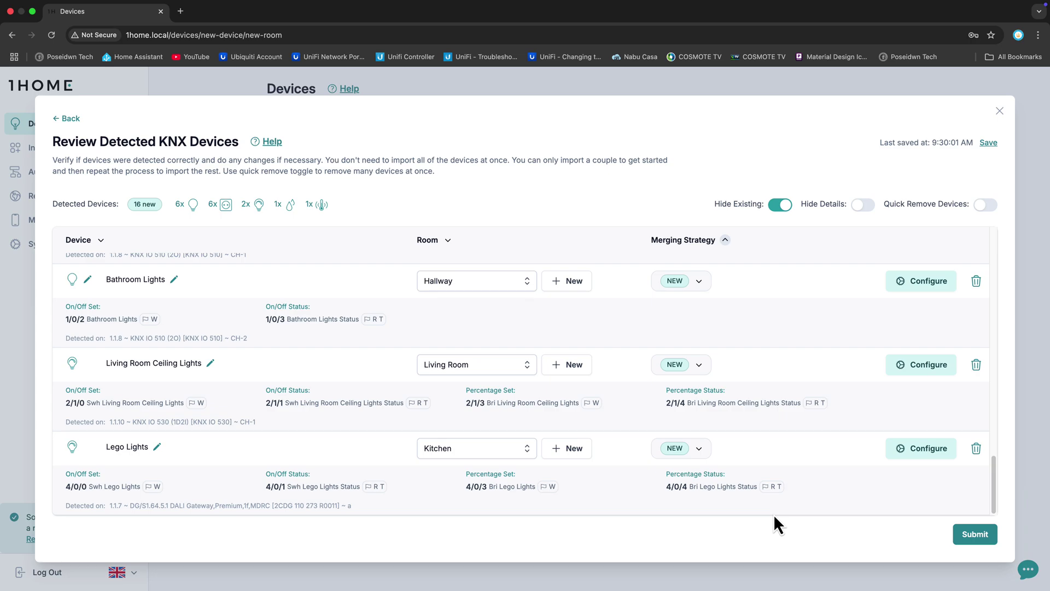
Step: Submit the 16 devices, agree to share changes for auto detection, and dismiss the finished message
click(969, 542)
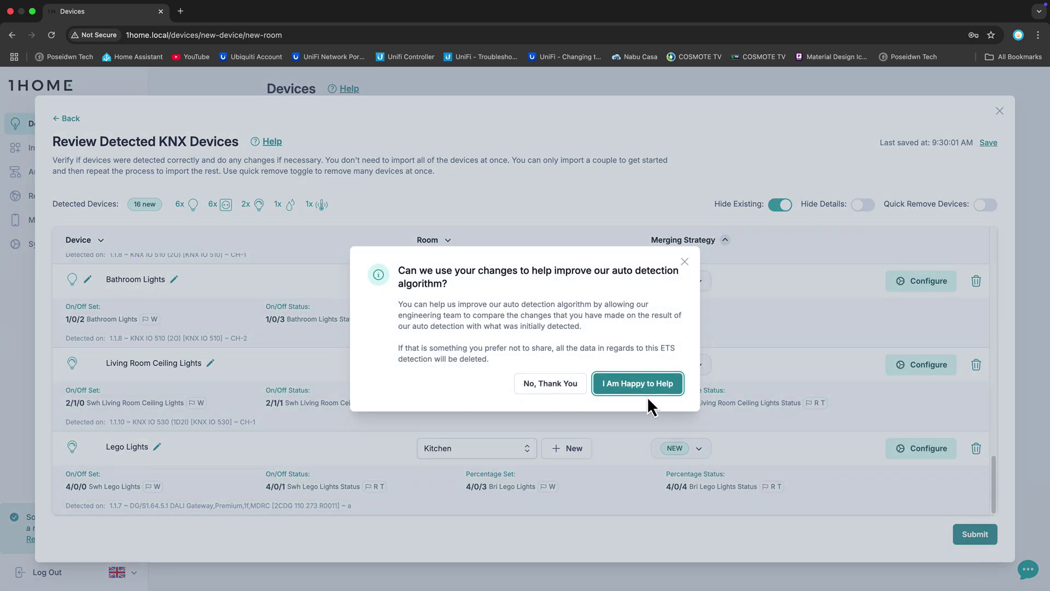
click(615, 390)
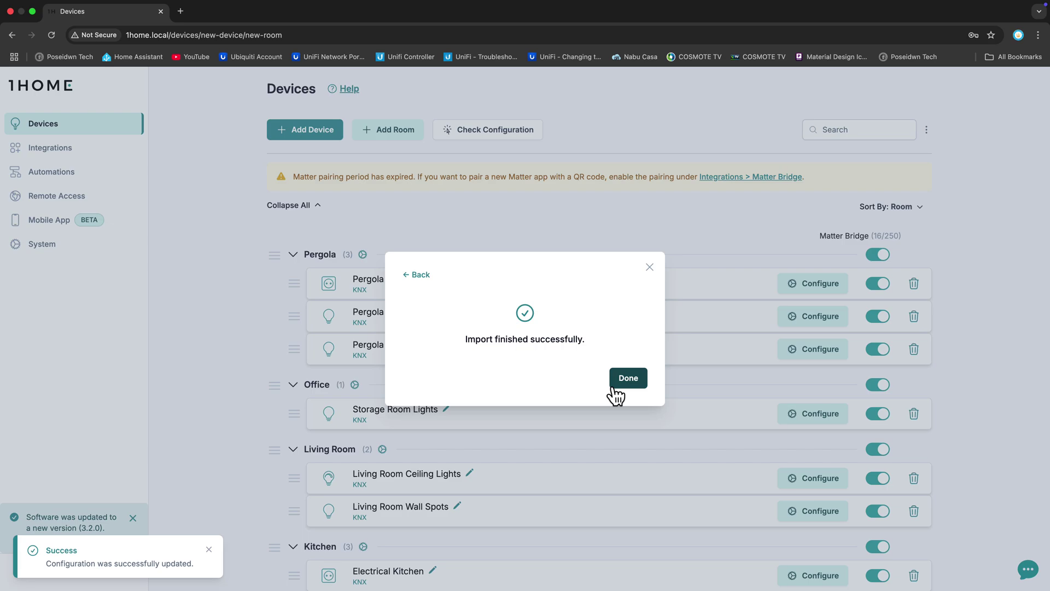
click(614, 386)
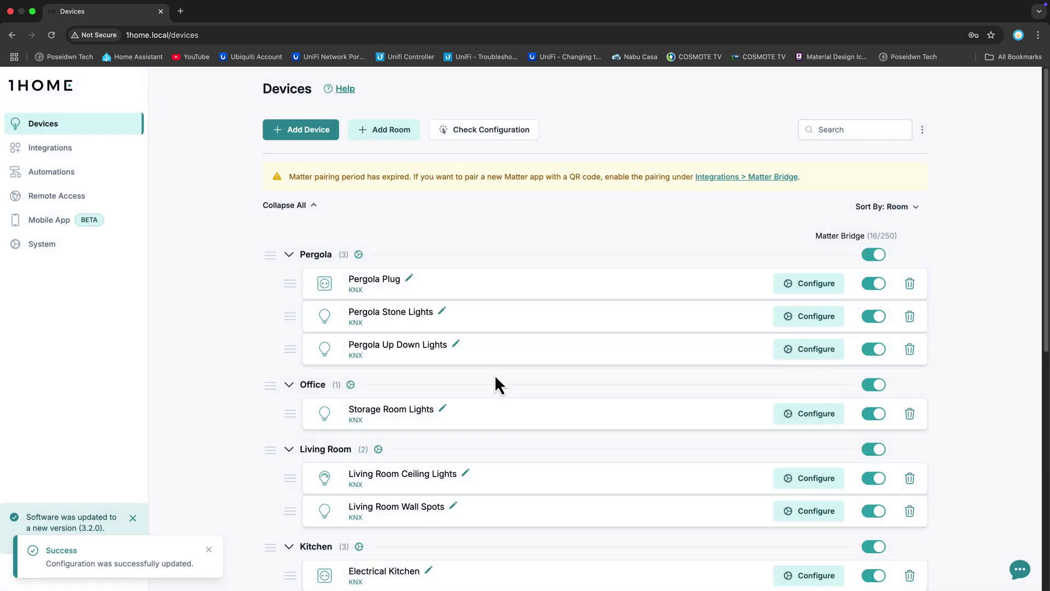
Step: Create a manual KNX device of type Light: Dimming
click(312, 136)
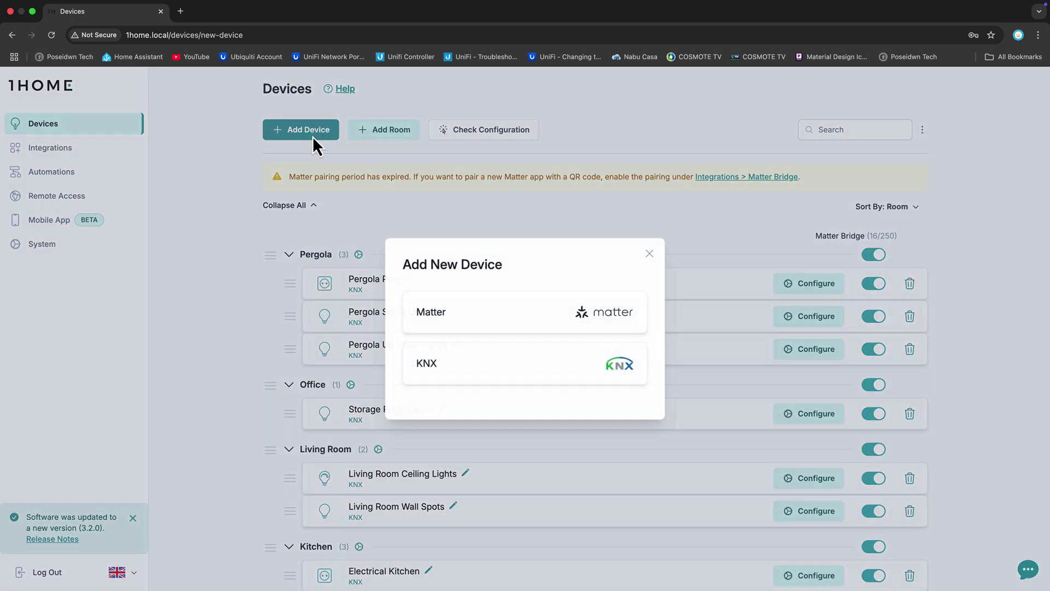
click(444, 365)
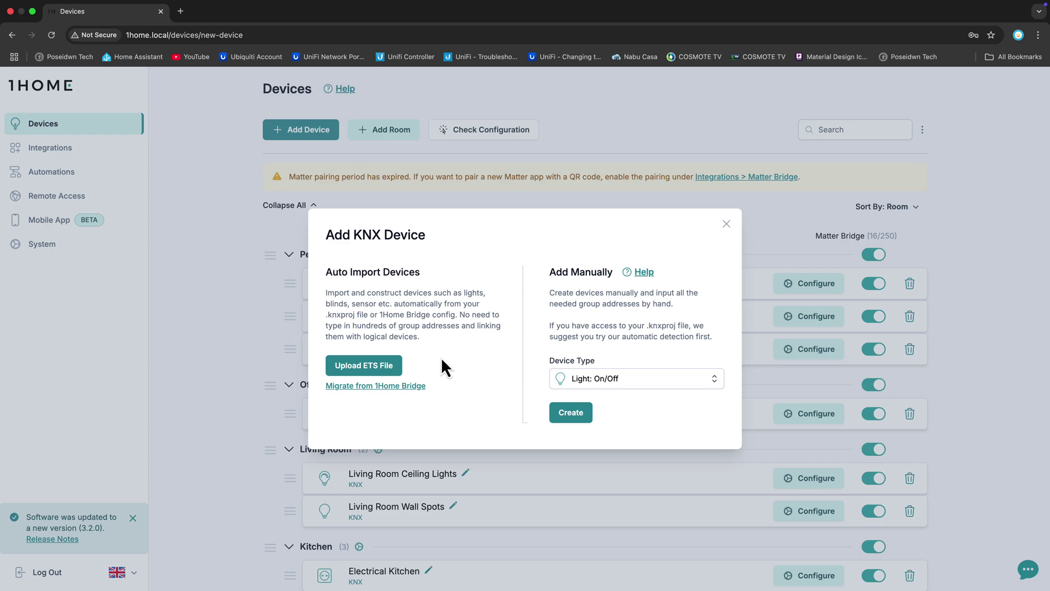
click(614, 386)
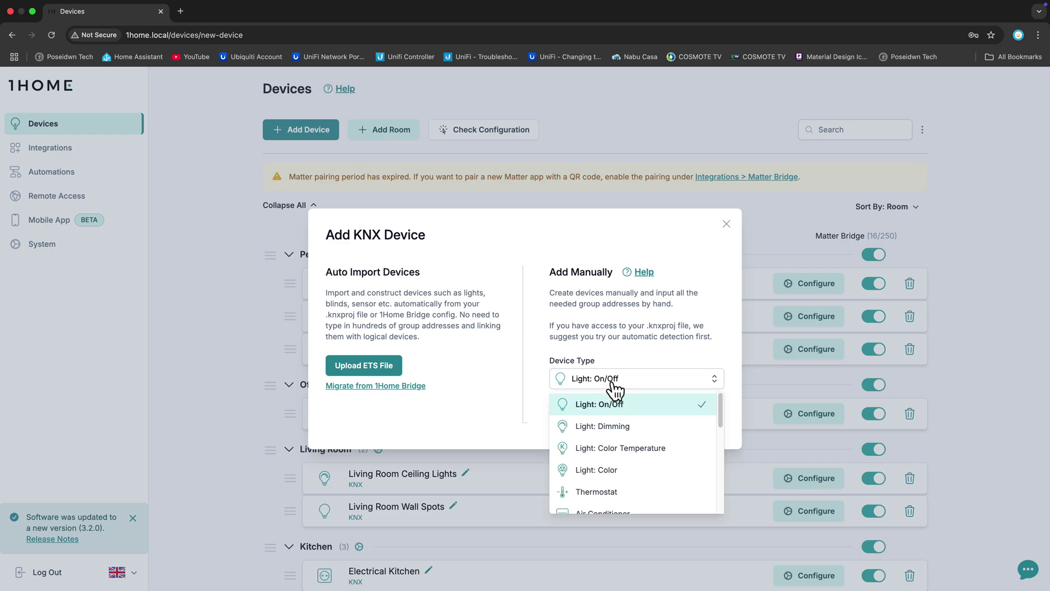
click(604, 426)
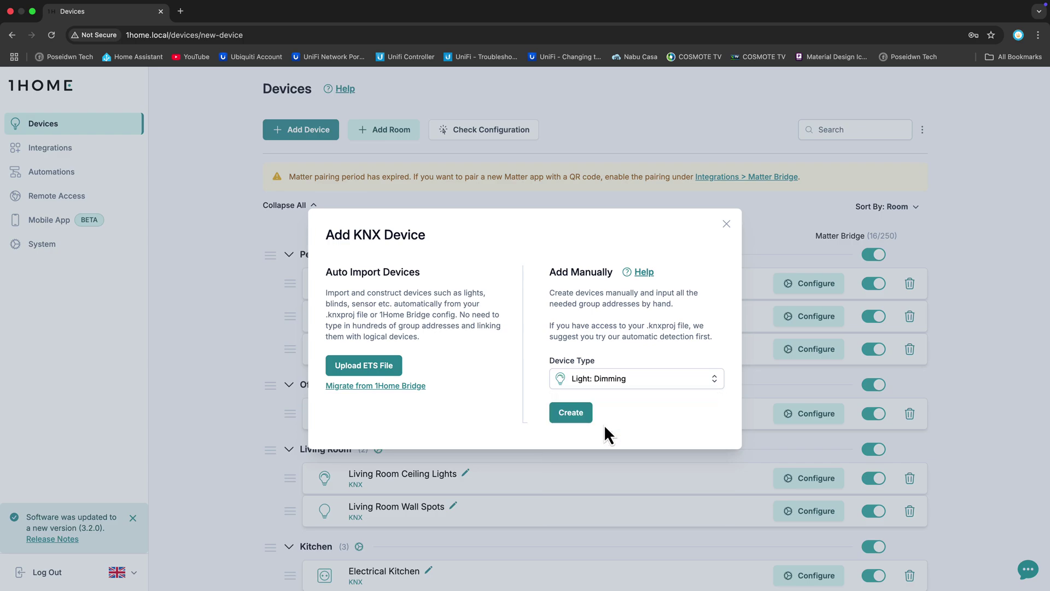
click(576, 417)
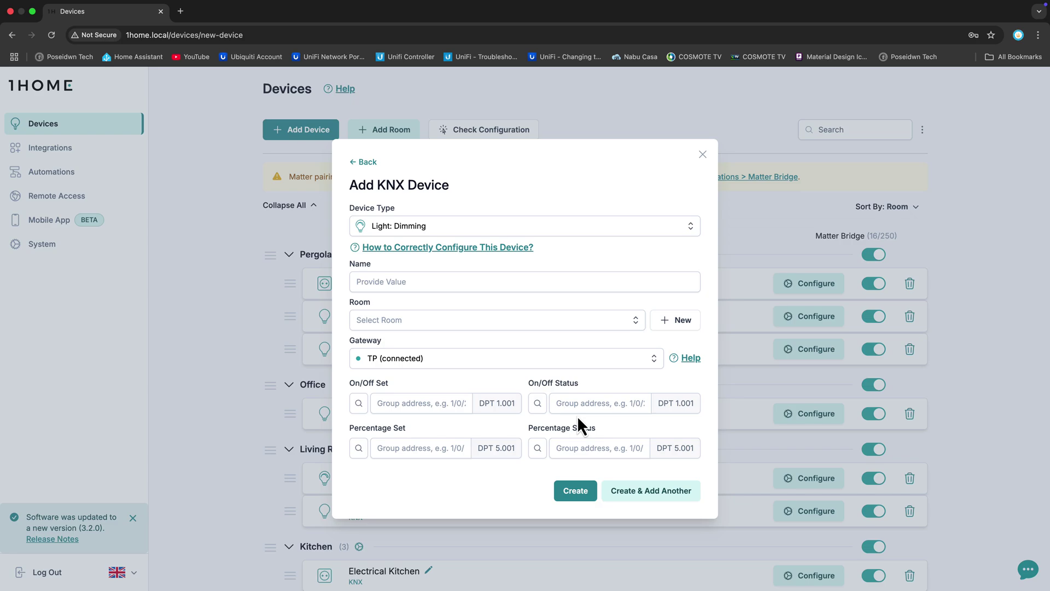
Step: Place the light in Kitchen and name it Kitchen Cabinets Led
click(407, 323)
click(387, 403)
click(407, 278)
text(Kitchen Cabinets)
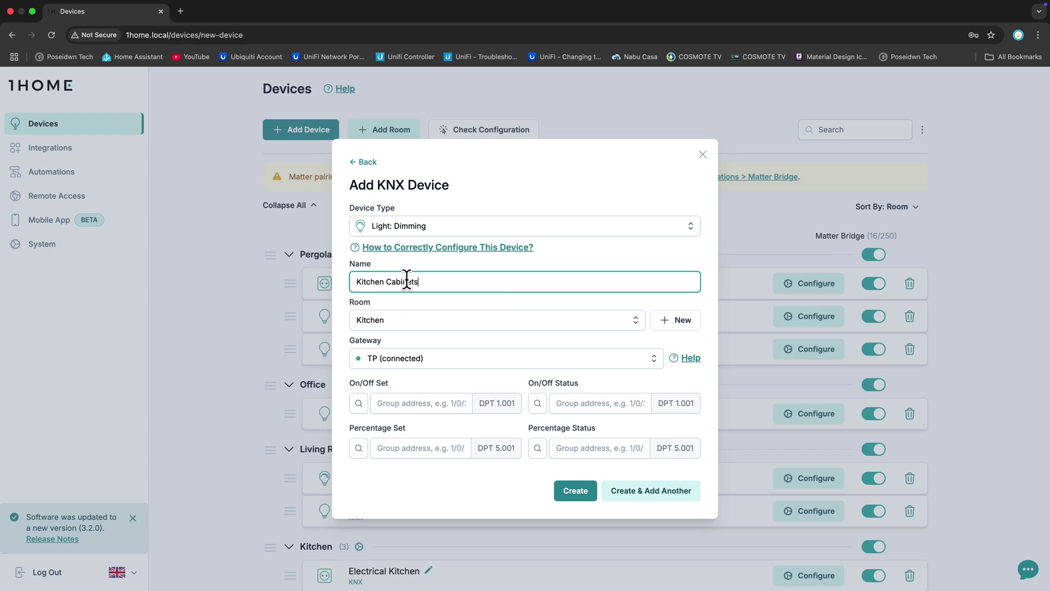
text( Led)
Step: Show Kitchen's 4/0 Dimming Control addresses in ETS6 and select 4/0/5 Swh Kitchen Cabinets Led
click(424, 402)
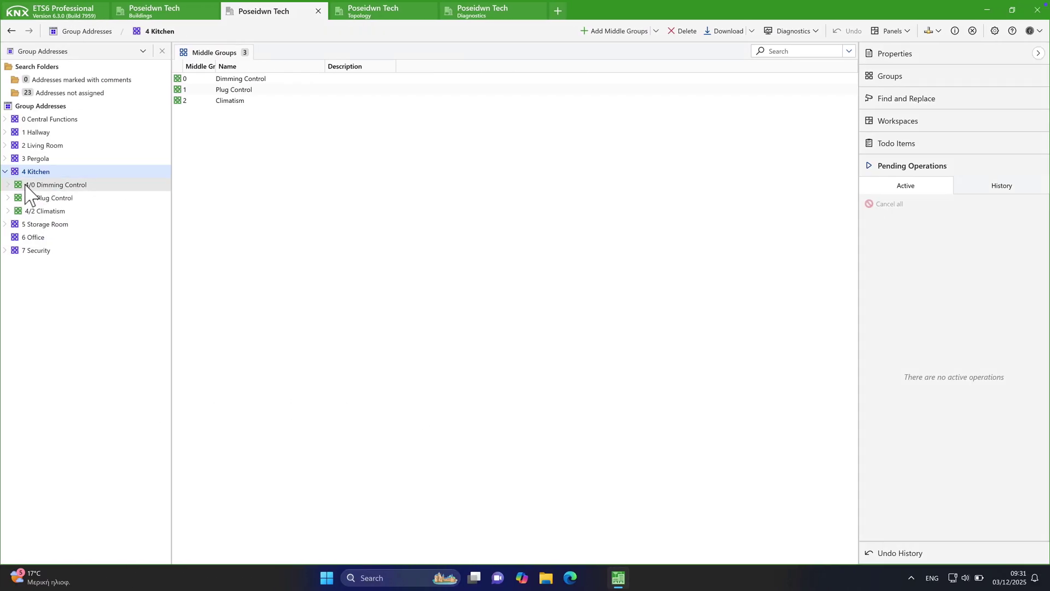
click(26, 186)
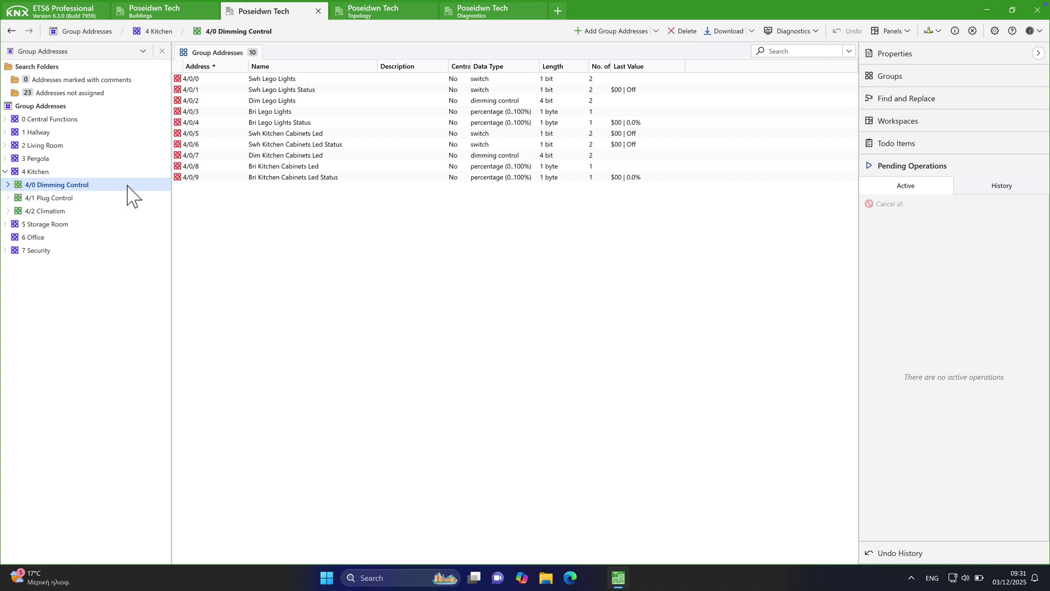
click(347, 135)
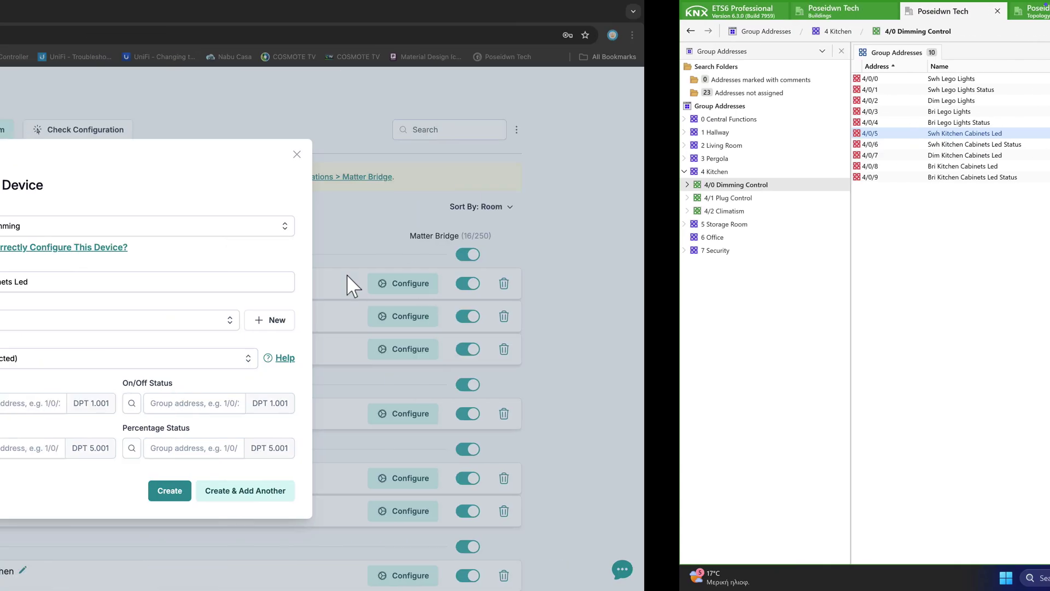
Step: Set the On/Off Set address to 4/0/5 and On/Off Status to 4/0/6
click(13, 402)
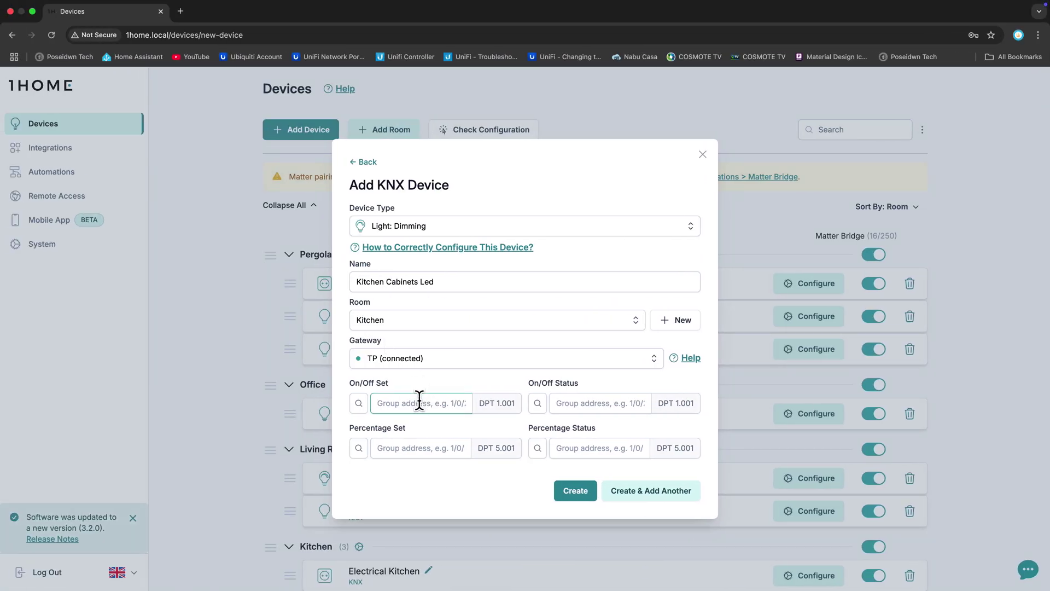
text(4/0/5)
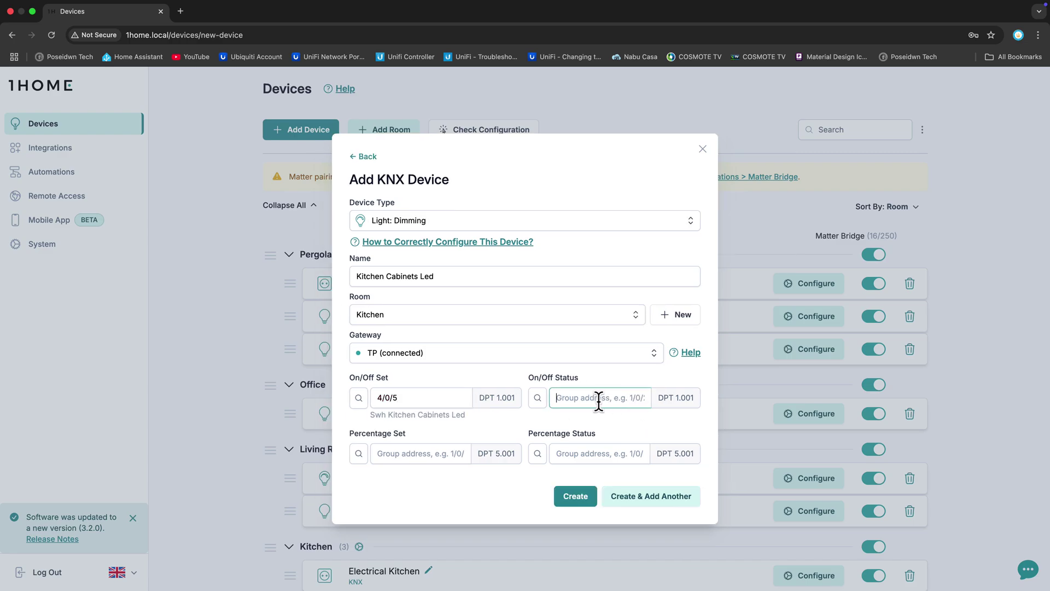
click(539, 400)
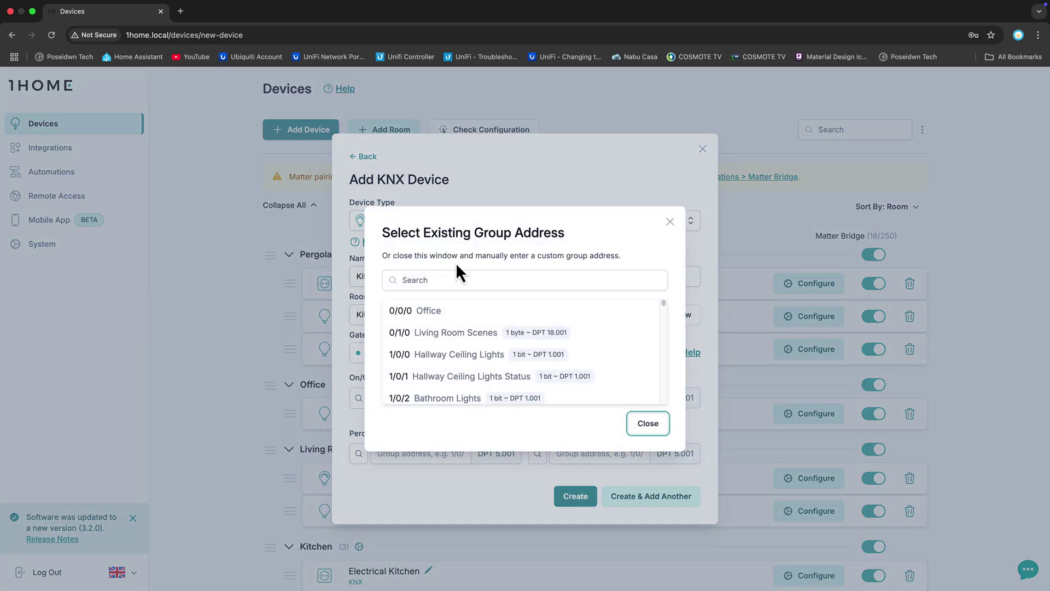
click(451, 280)
text(4/0)
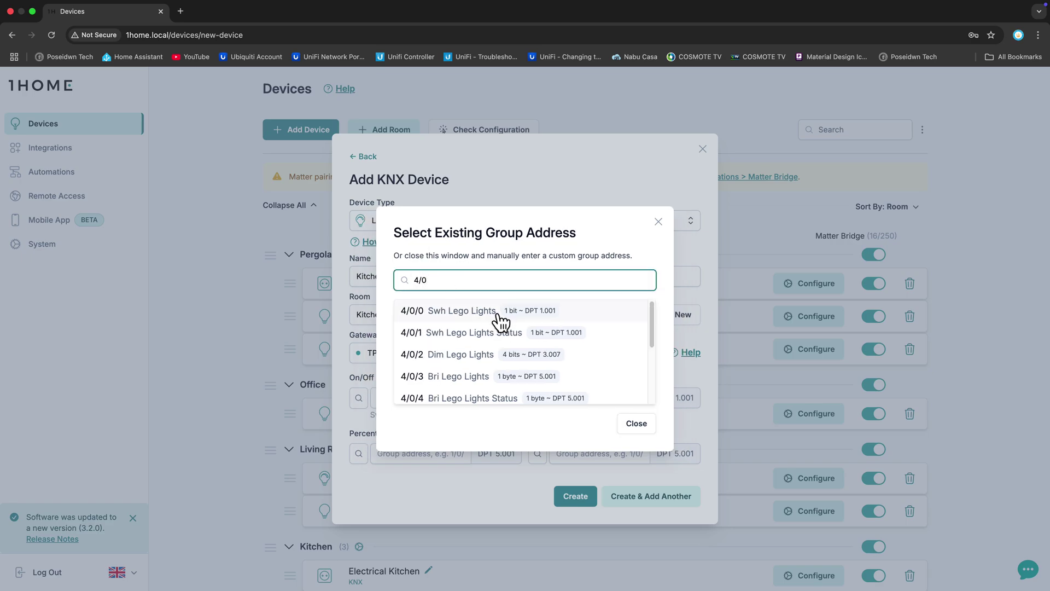
scroll(493, 341, down, 1)
scroll(494, 347, down, 2)
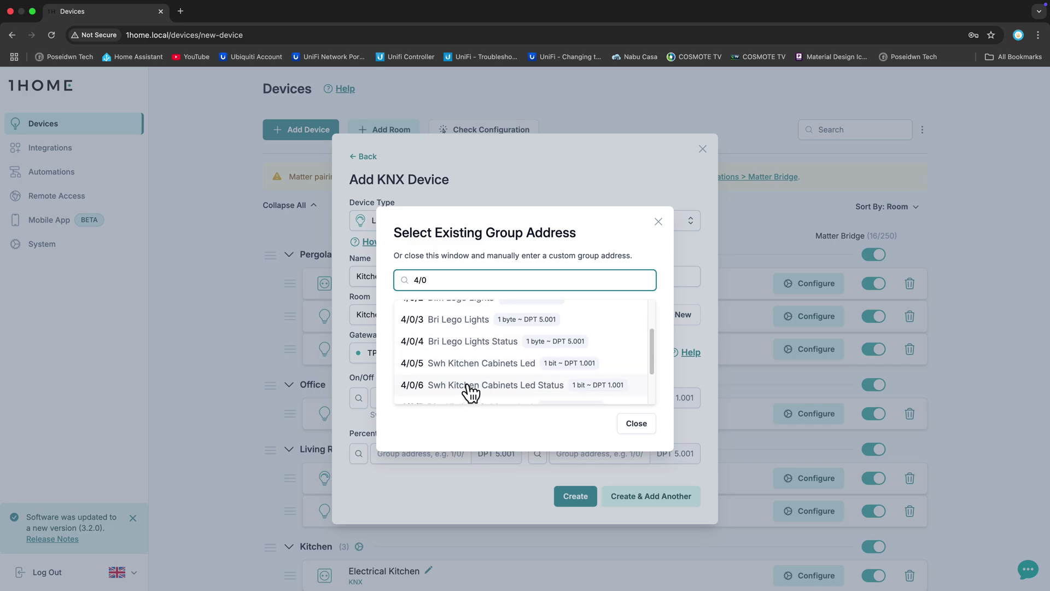
click(467, 385)
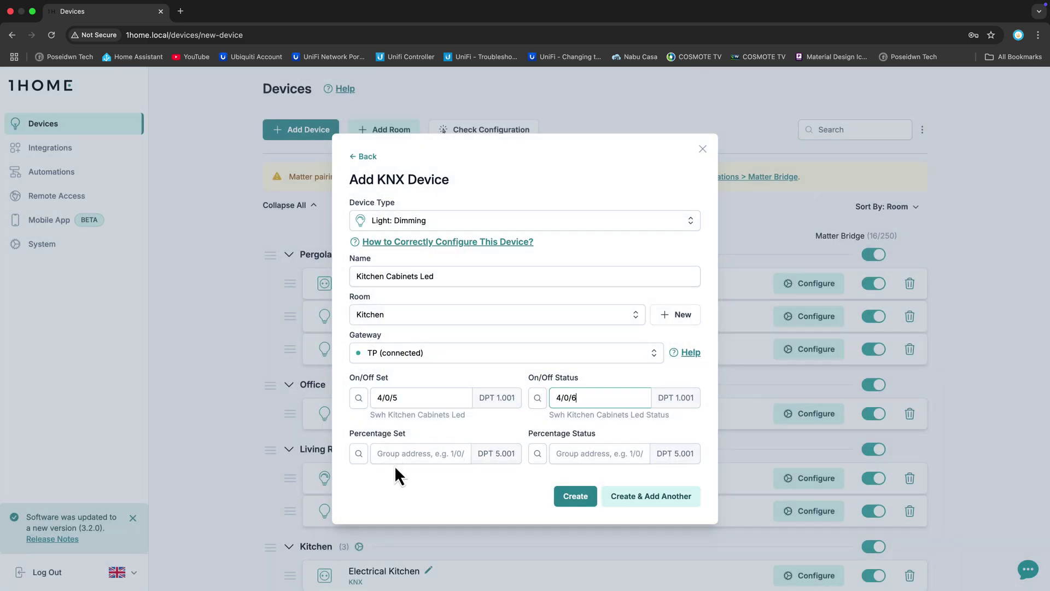
Step: Assign Percentage Set 4/0/8 and Percentage Status 4/0/9 from the address list
click(359, 454)
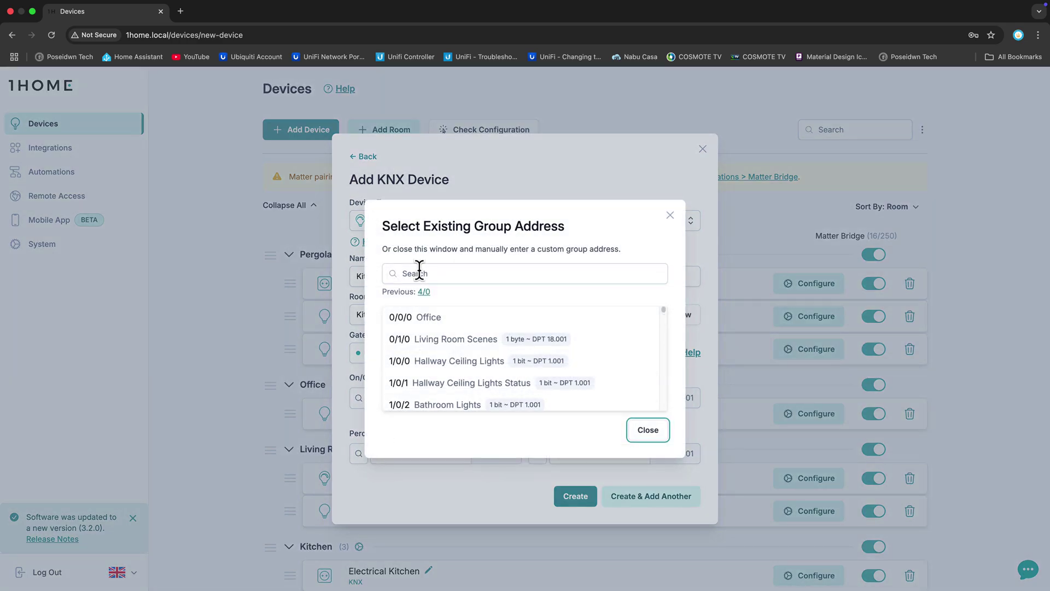
click(432, 292)
scroll(451, 358, down, 1)
scroll(451, 361, down, 2)
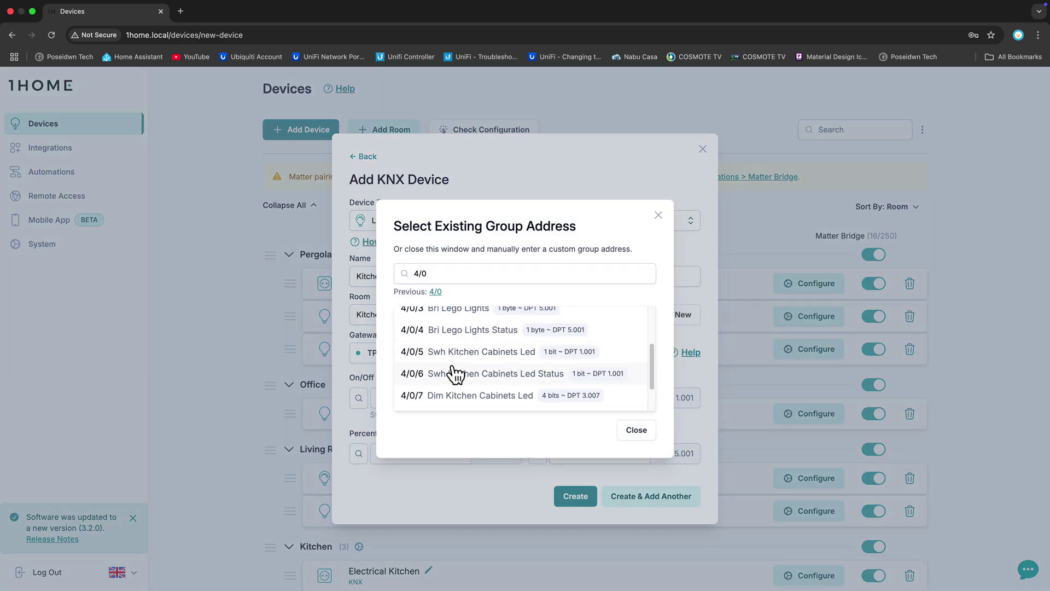
scroll(456, 369, down, 1)
scroll(458, 378, down, 1)
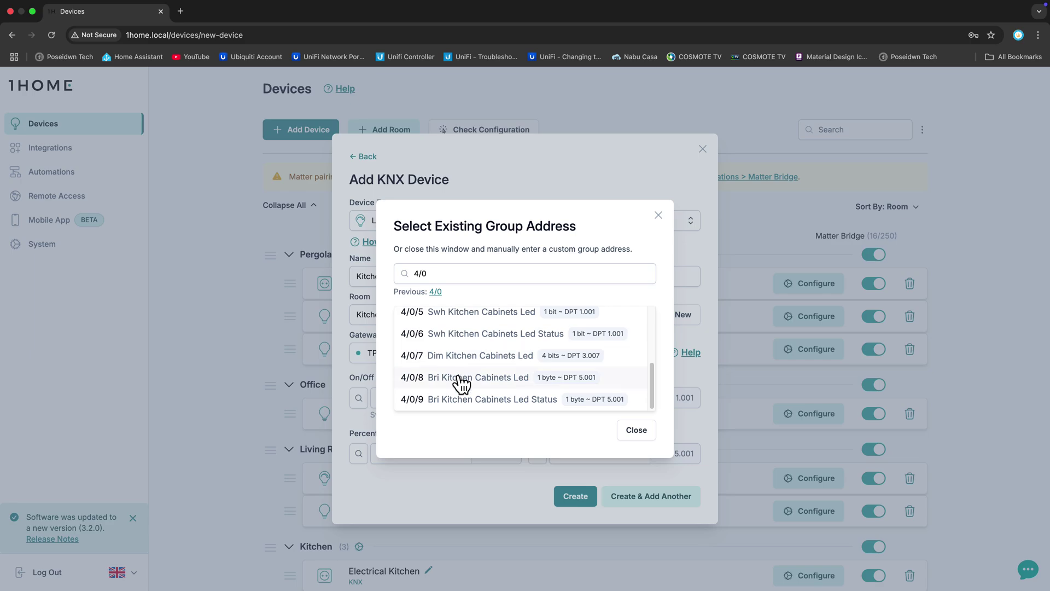
click(461, 378)
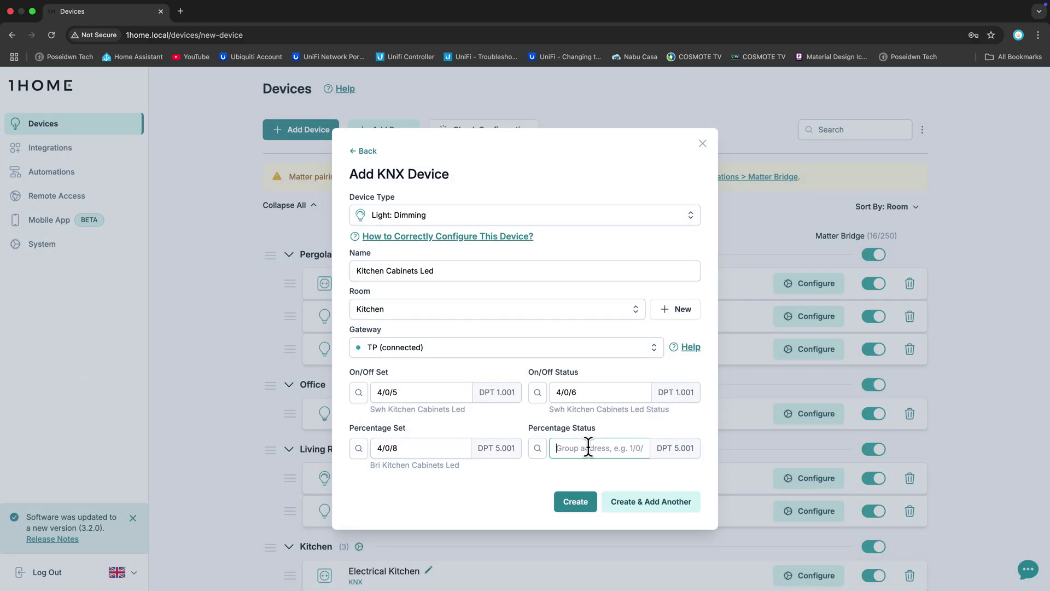
click(538, 447)
click(424, 291)
scroll(480, 382, down, 3)
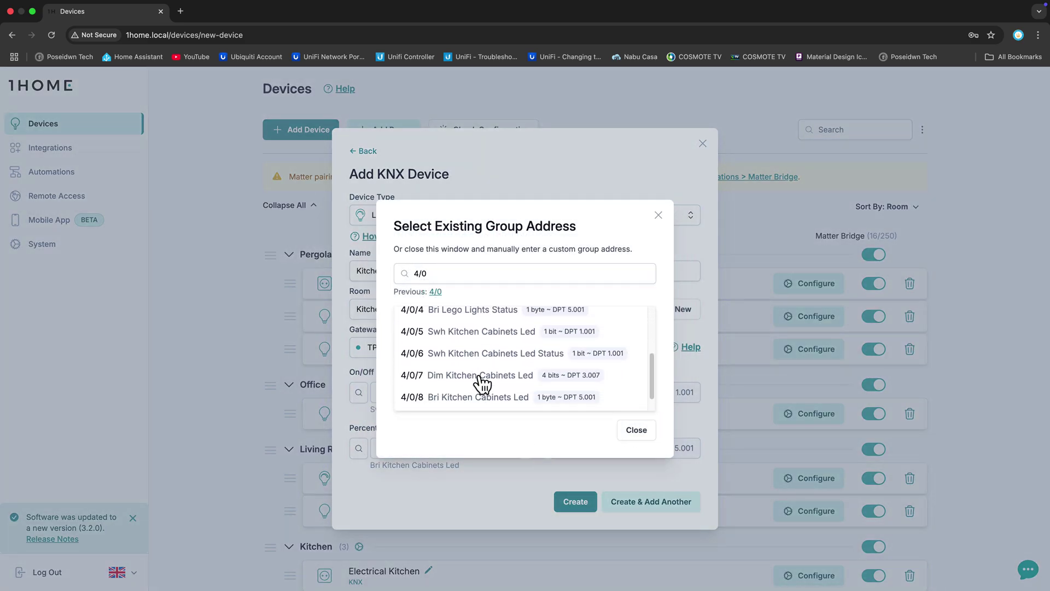
click(481, 402)
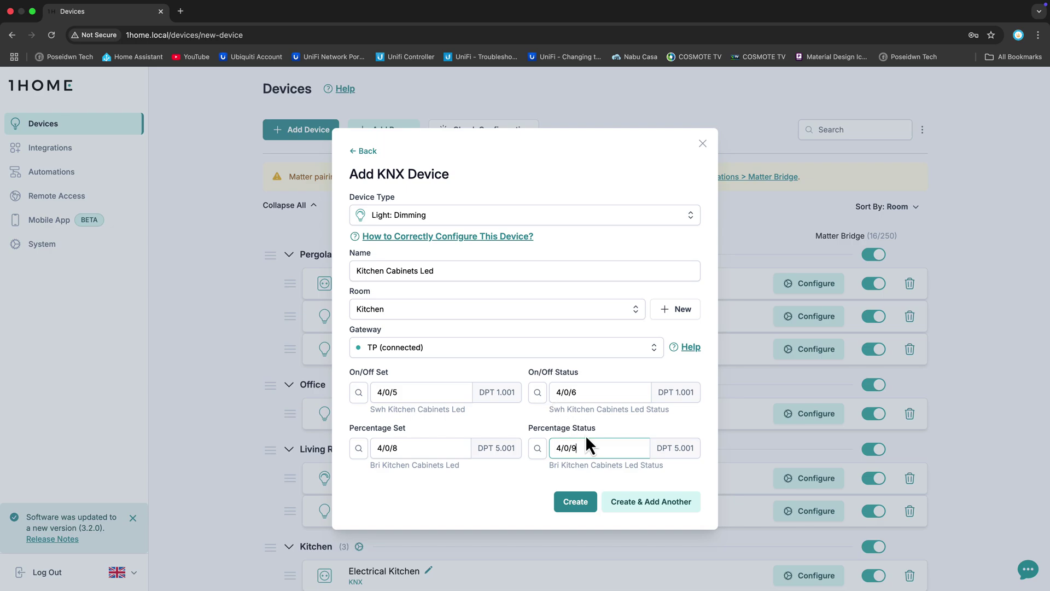
Step: Create the Kitchen Cabinets Led device and start a new KNX Air Conditioner device
click(576, 502)
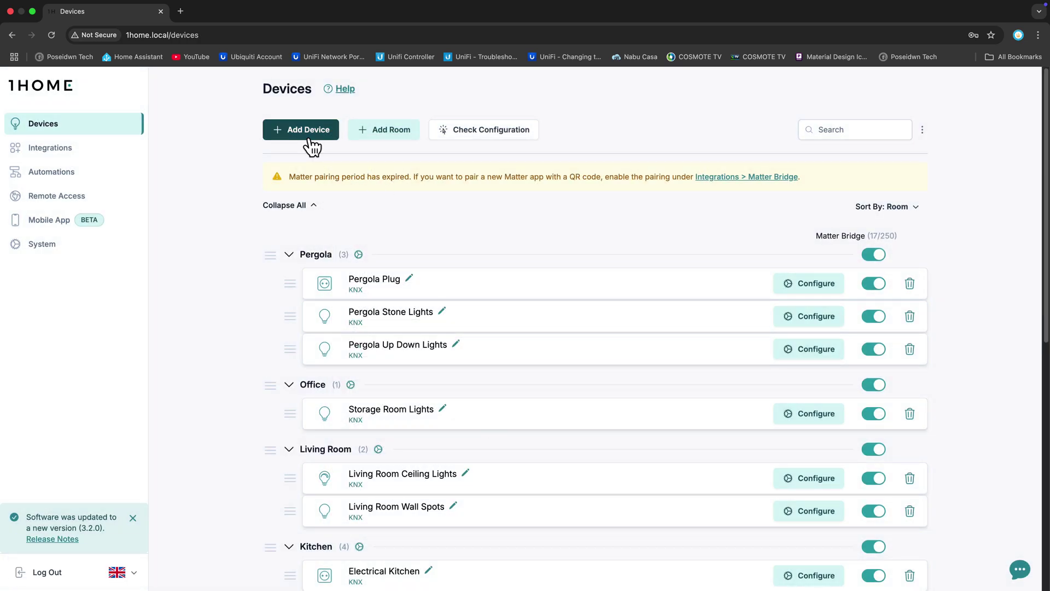
click(304, 138)
click(504, 368)
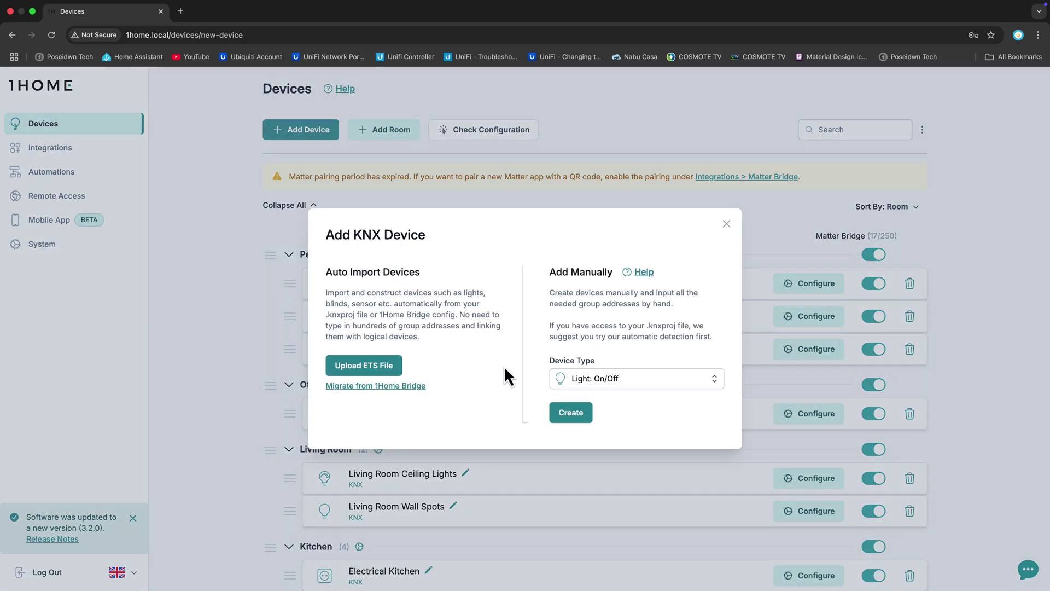
click(621, 390)
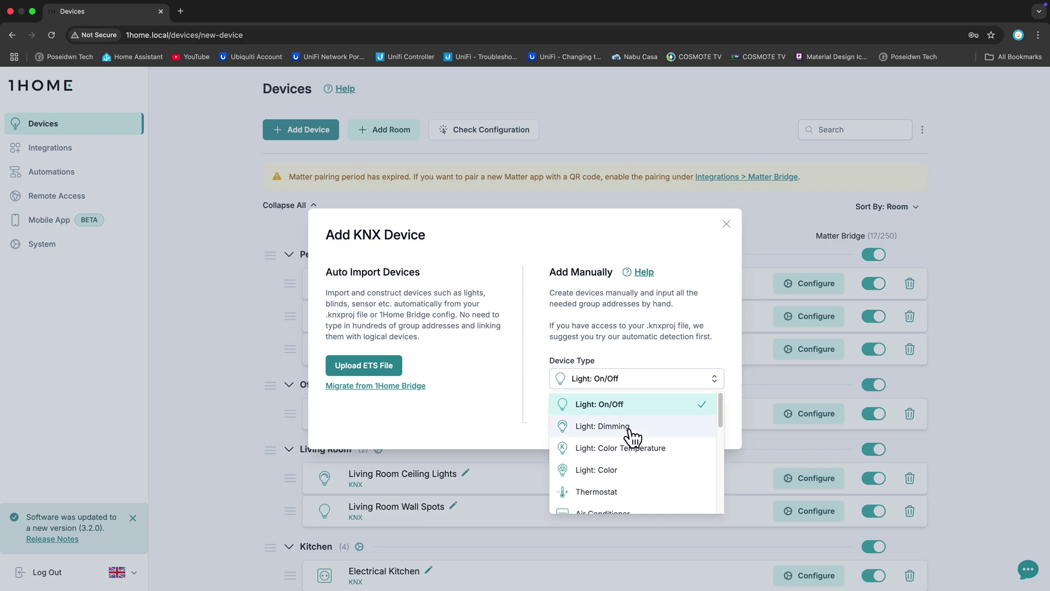
scroll(629, 434, down, 2)
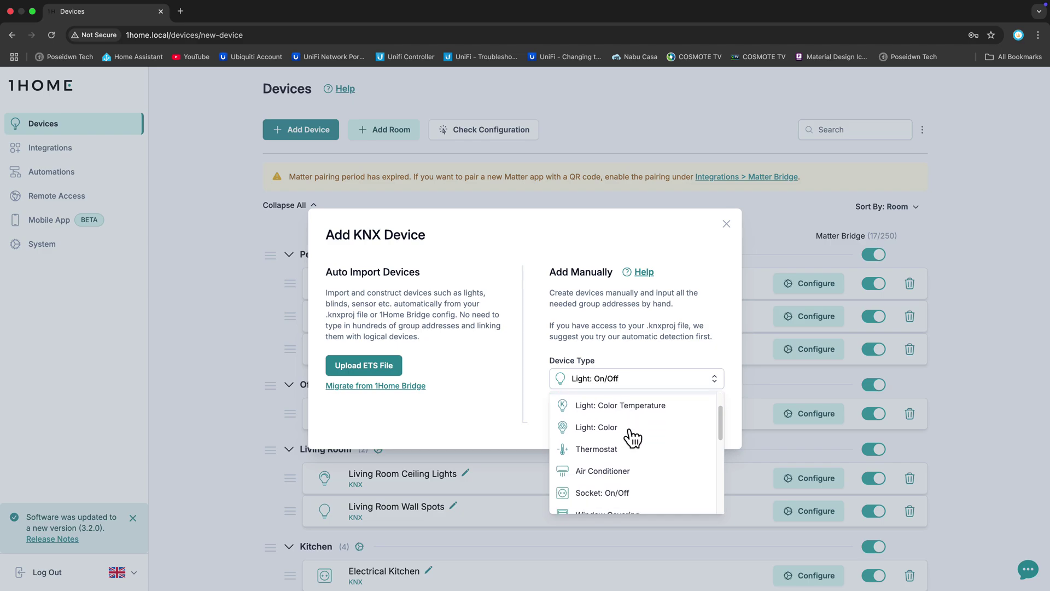
click(613, 473)
click(574, 416)
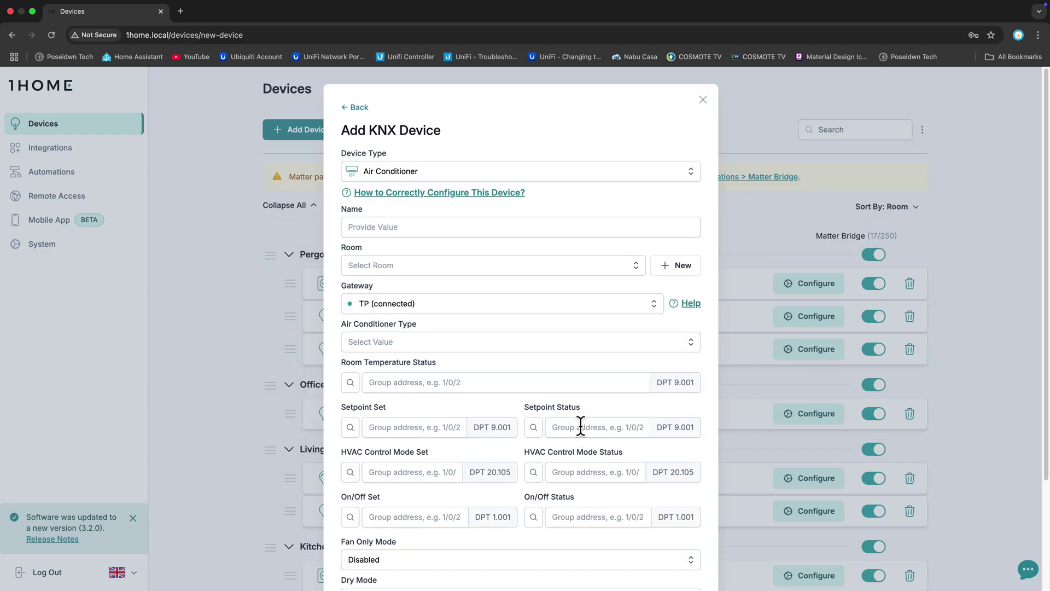
Step: Name the unit Kitchen AC Unit in the Kitchen room, type Heating & Cooling
click(422, 228)
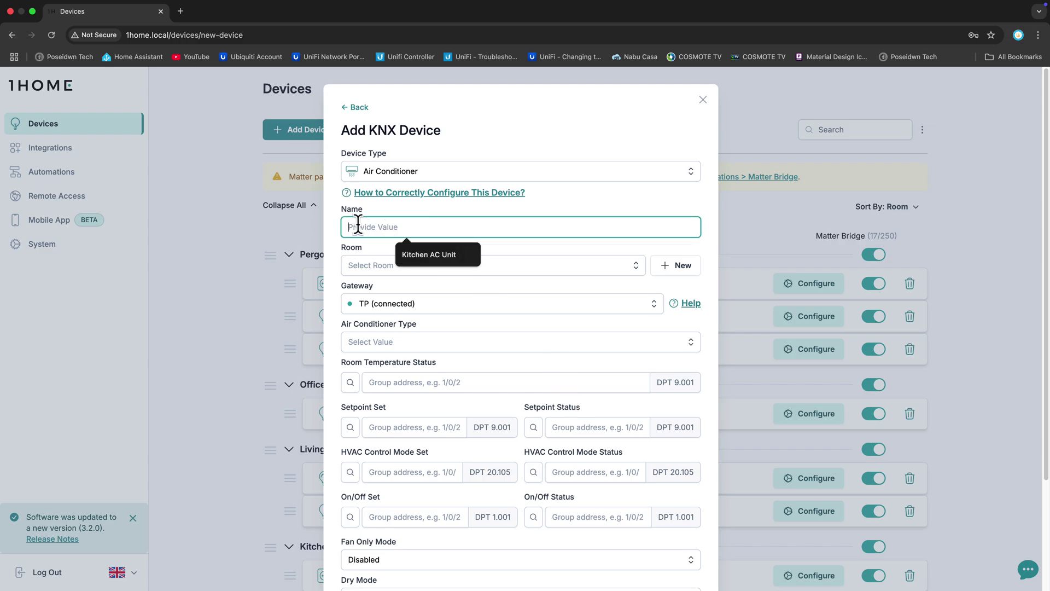
click(425, 257)
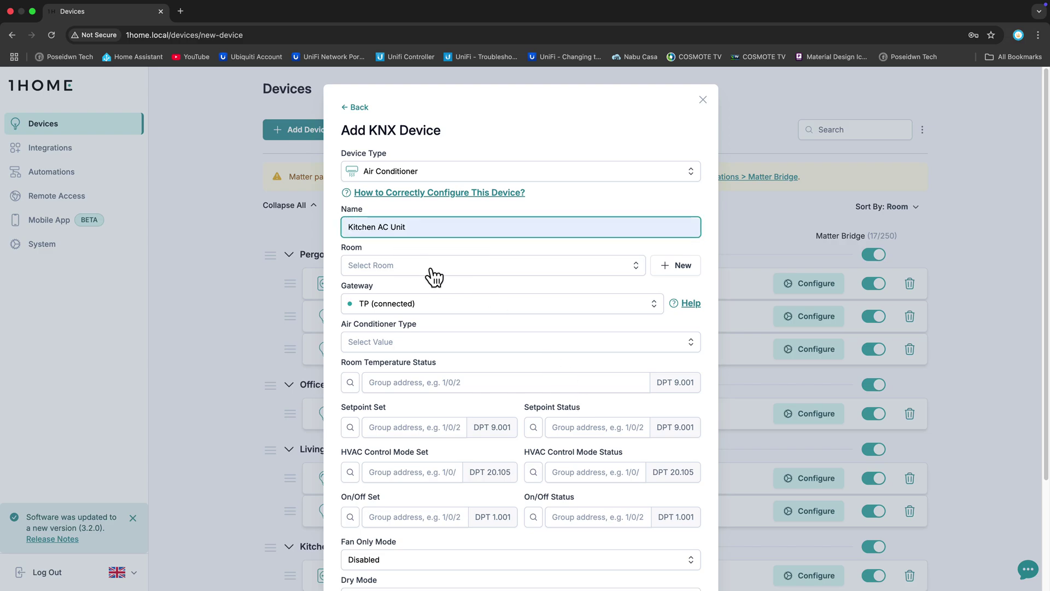
click(433, 272)
click(385, 354)
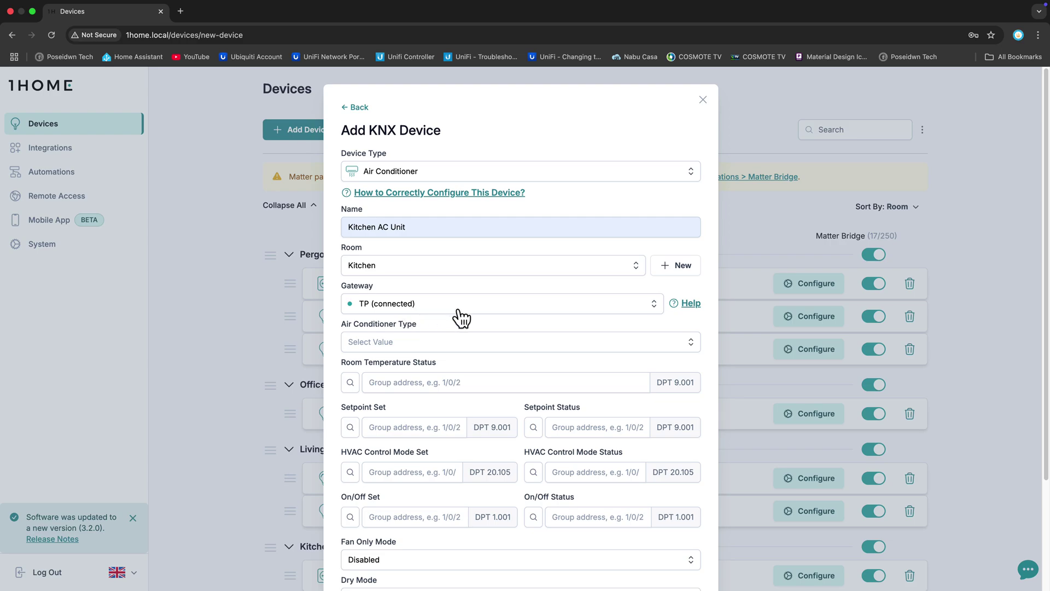
click(447, 345)
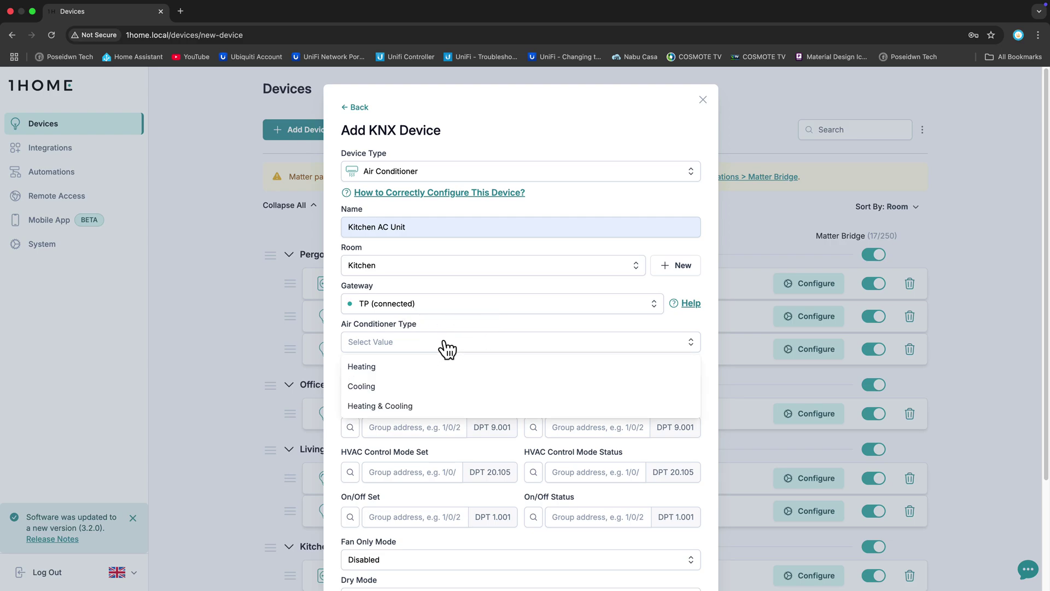
click(394, 406)
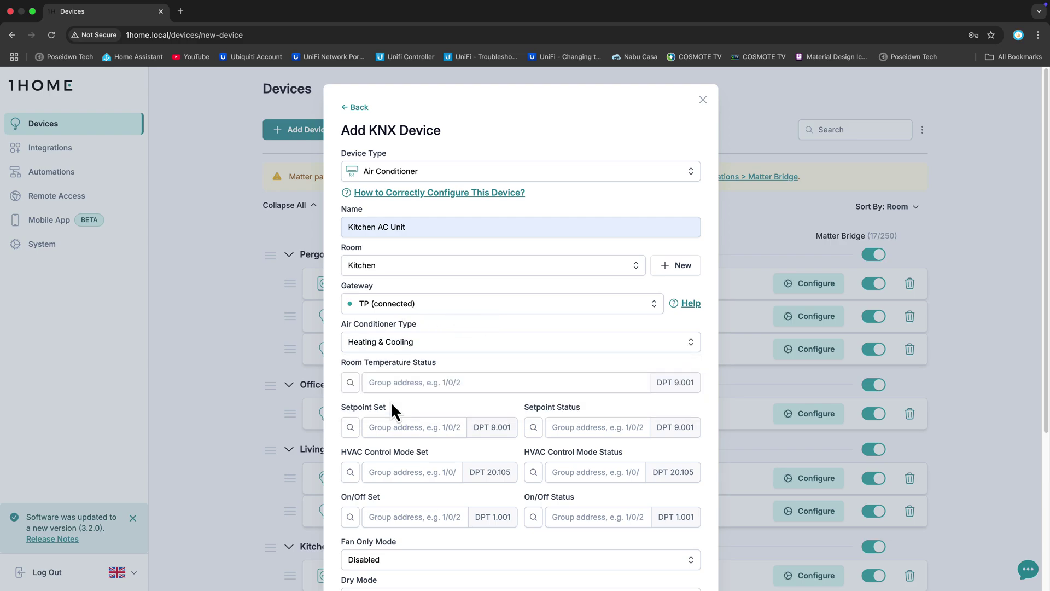
Step: Assign 4/2/12 as the room temperature status address
click(350, 384)
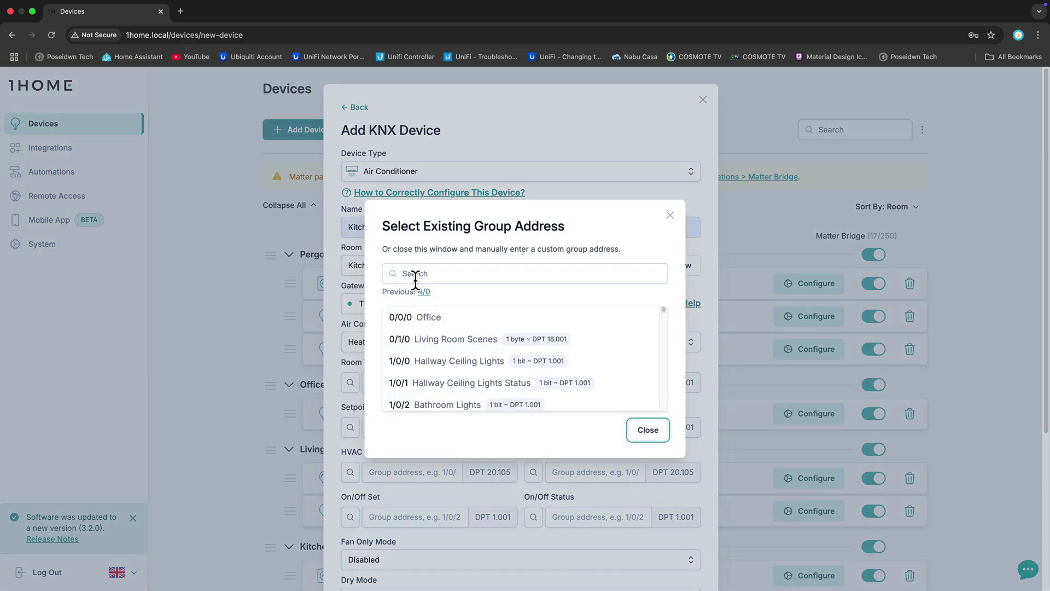
click(428, 273)
text(4/2)
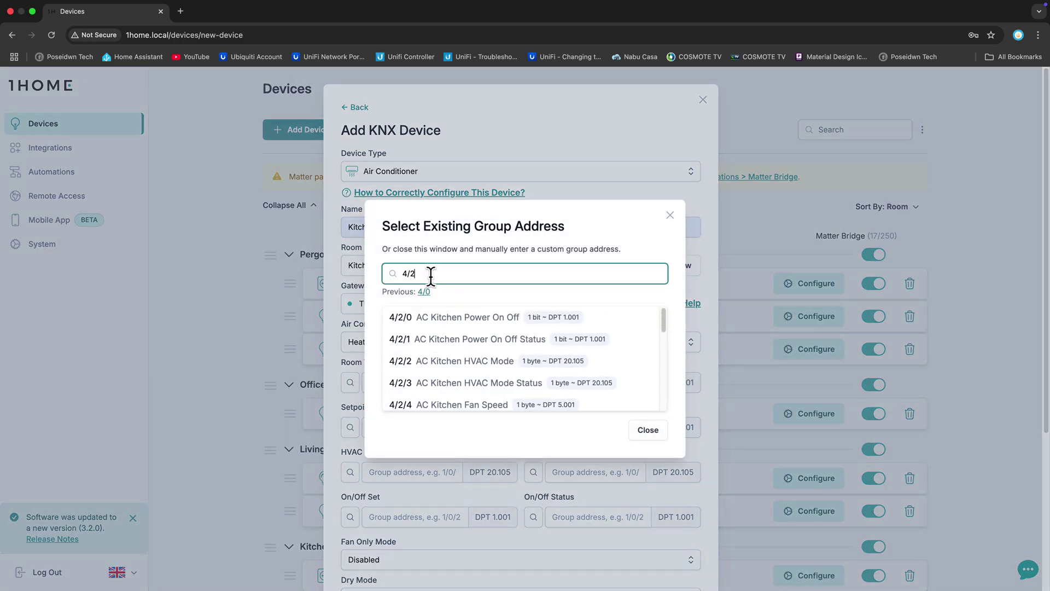
scroll(539, 339, down, 4)
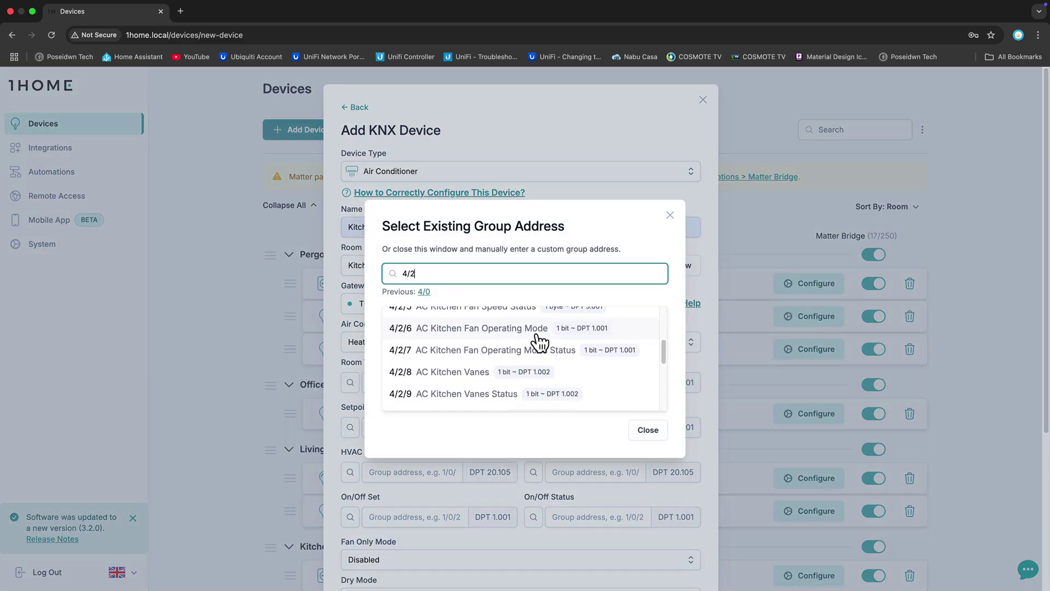
scroll(539, 341, down, 3)
click(455, 376)
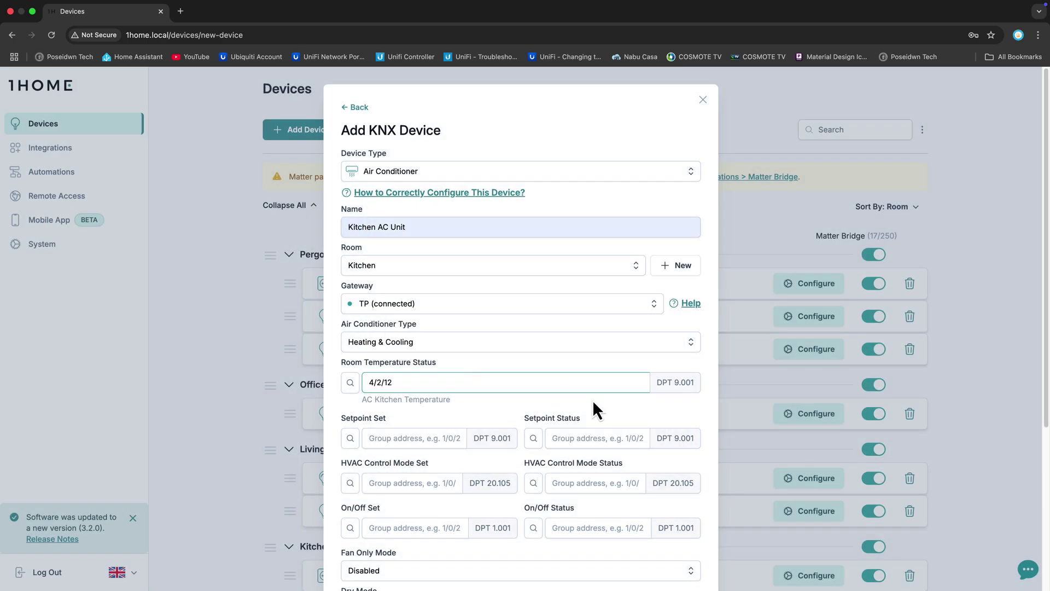
scroll(540, 405, down, 3)
Step: Set the setpoint set address to 4/2/10 and setpoint status to 4/2/11
click(367, 271)
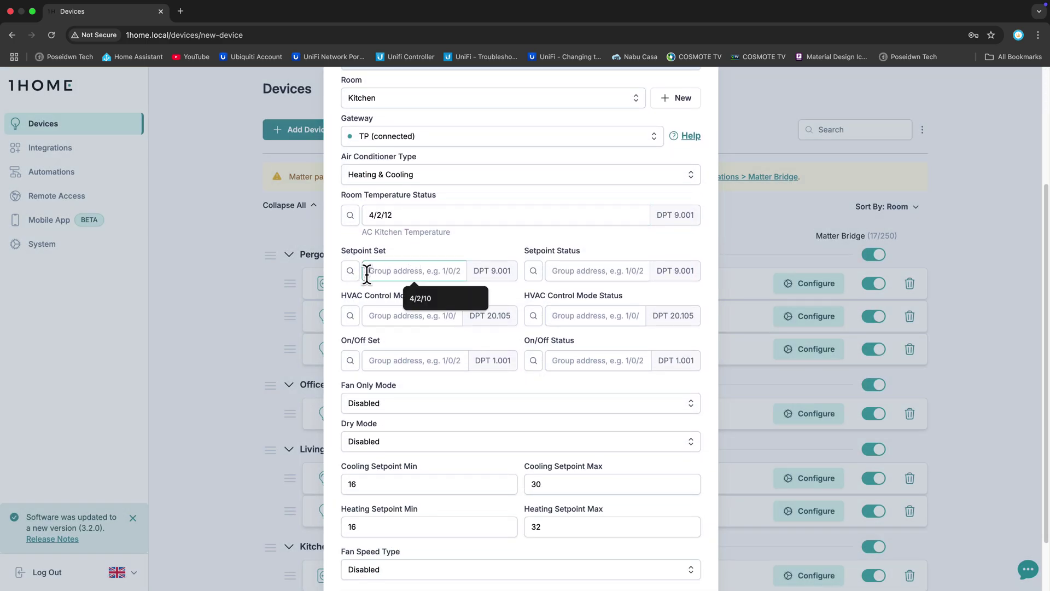
click(350, 271)
click(424, 291)
scroll(491, 365, down, 1)
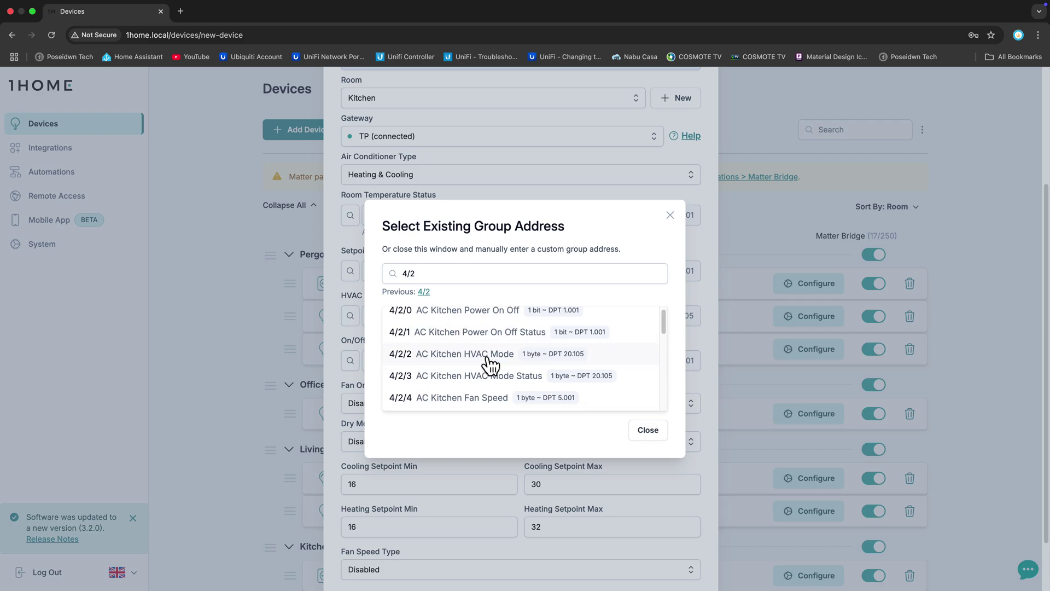
scroll(491, 365, down, 5)
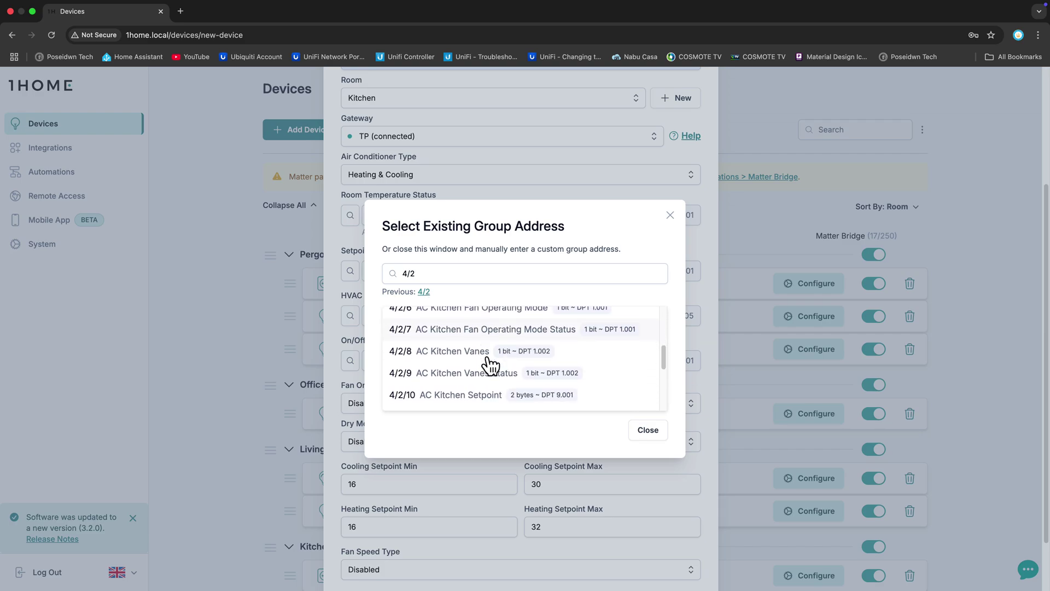
click(445, 396)
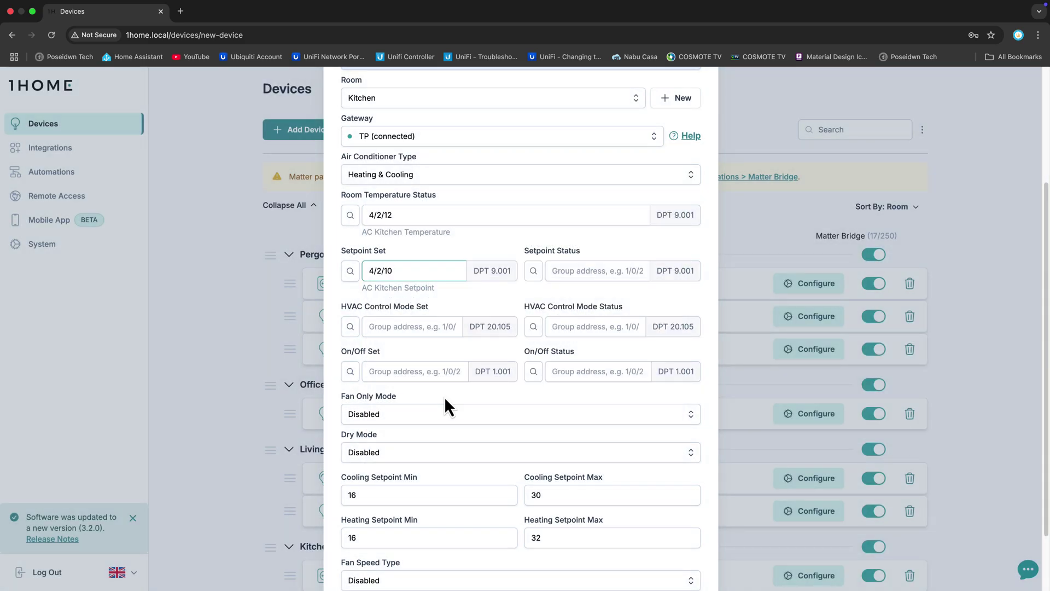
click(568, 274)
click(598, 297)
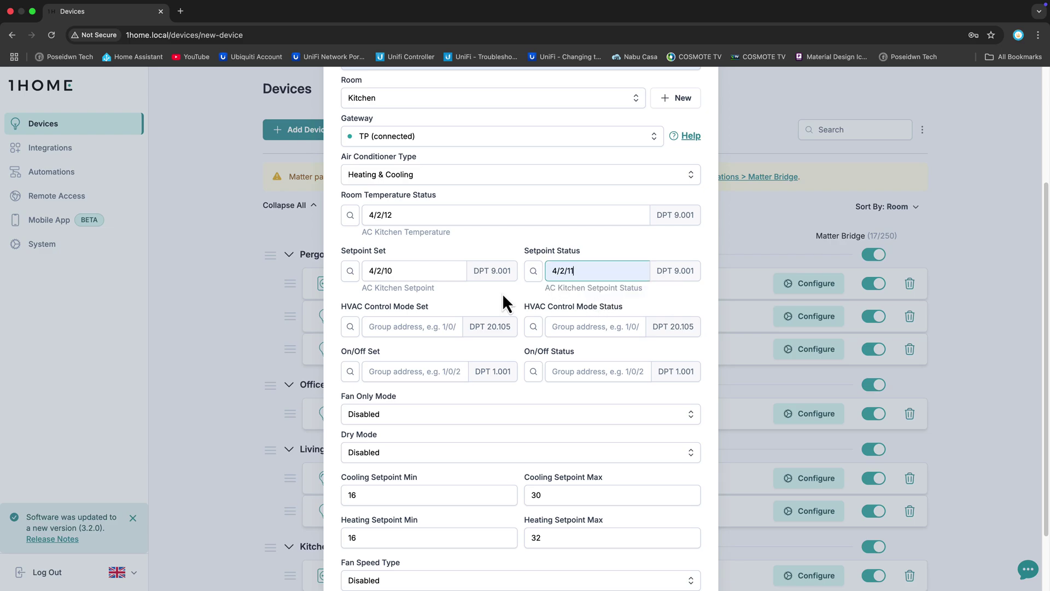
Step: Assign HVAC mode set/status 4/2/2 and 4/2/3, and on/off set/status 4/2/0 and 4/2/1
click(350, 326)
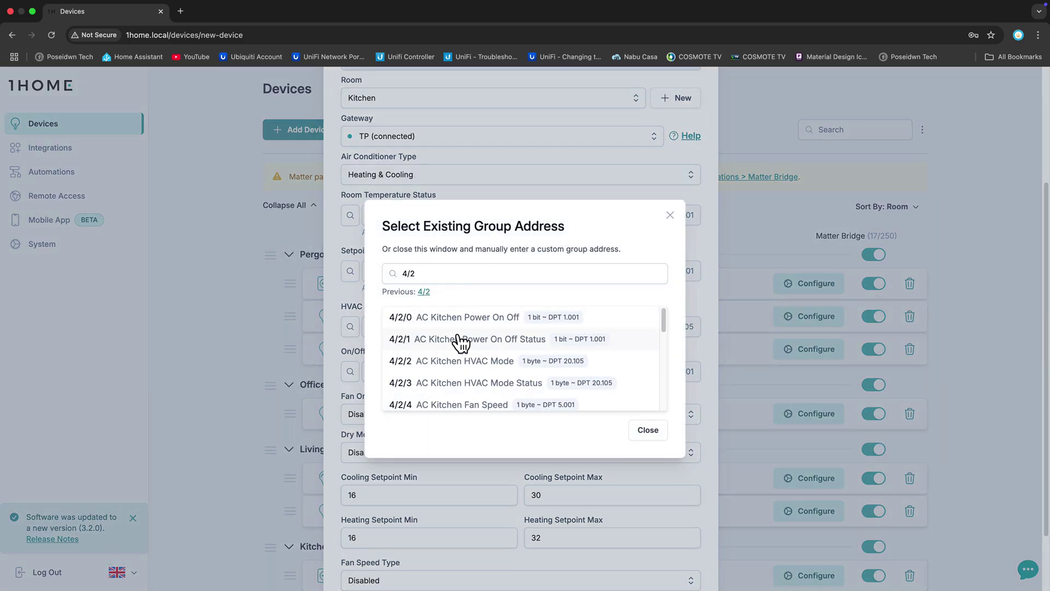
click(463, 358)
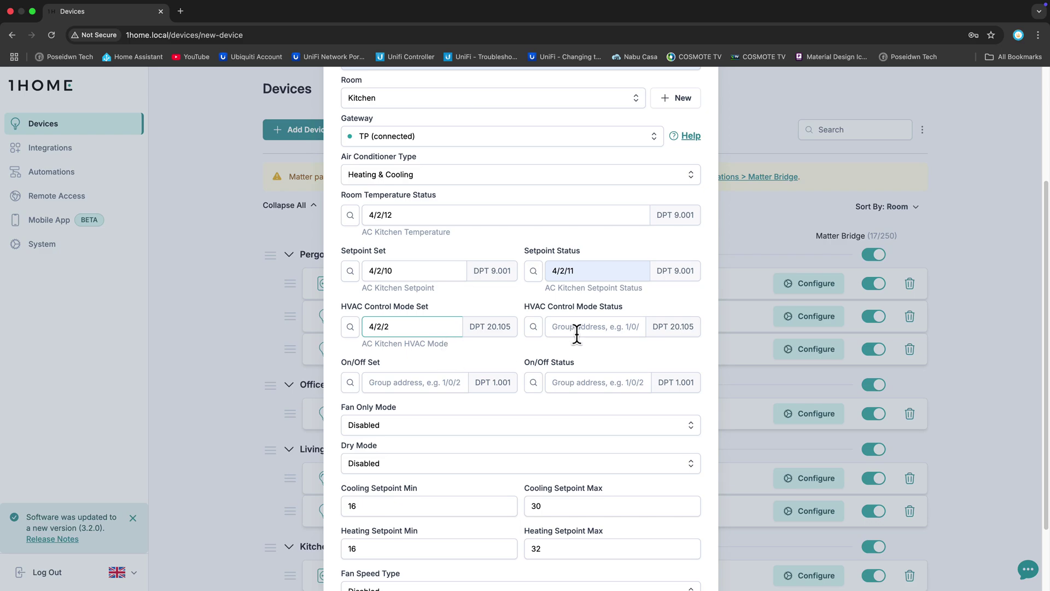
click(563, 328)
click(606, 355)
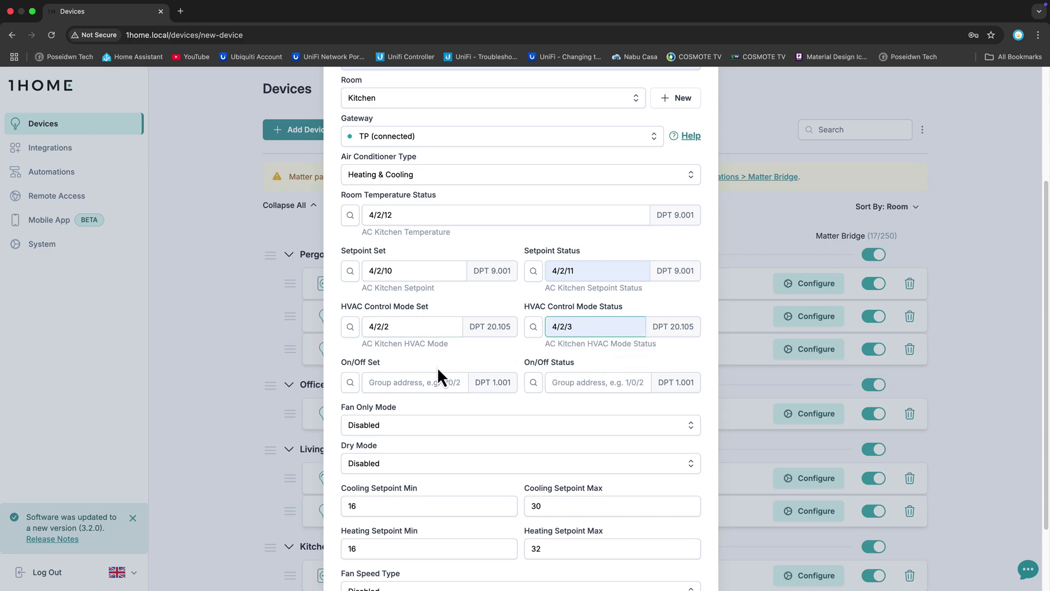
click(350, 382)
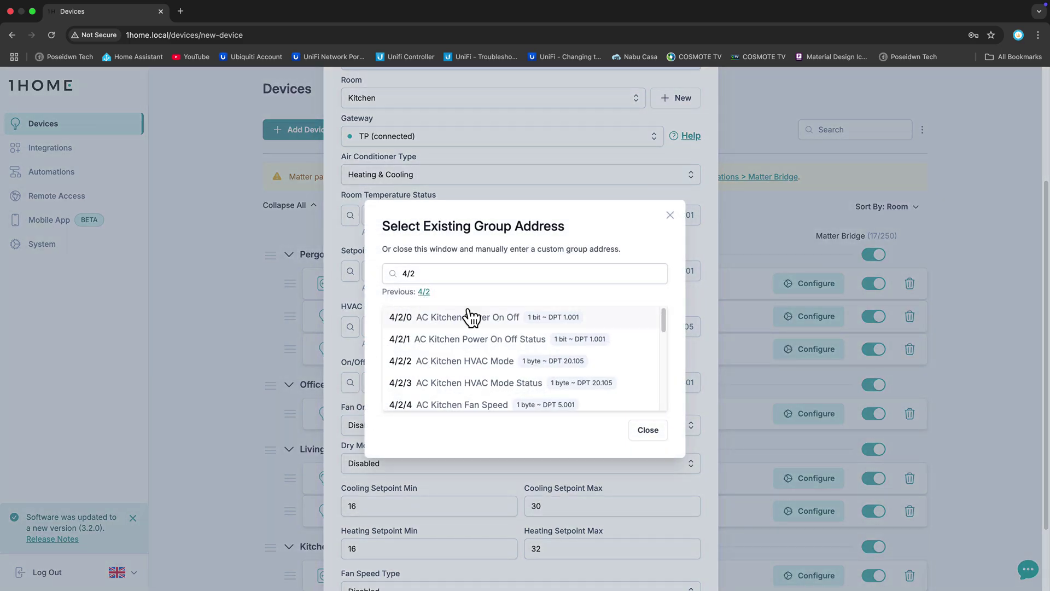
click(471, 315)
click(622, 388)
click(603, 412)
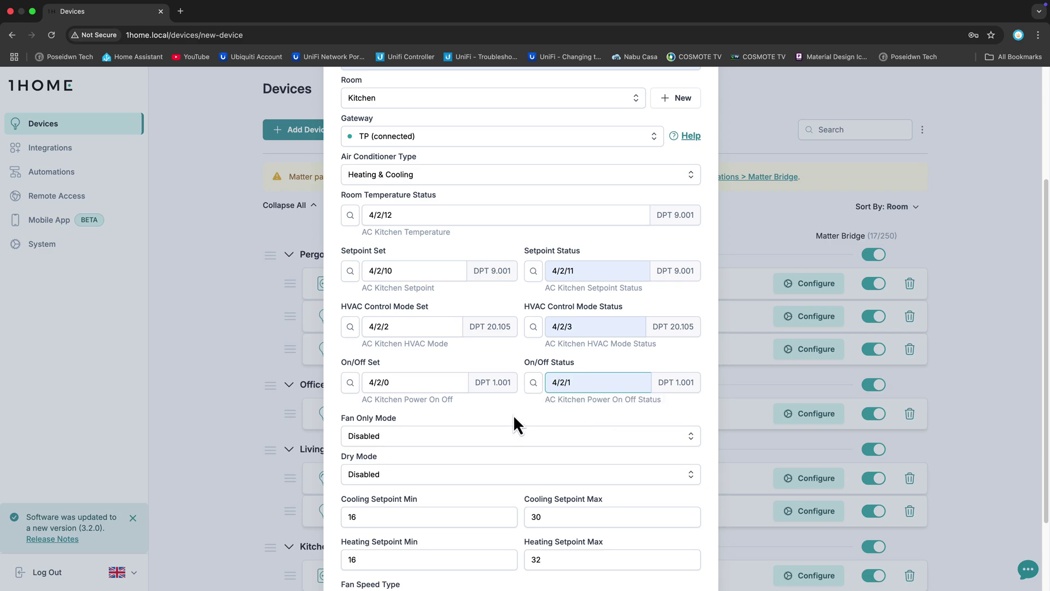
Step: Enable Fan Only mode and Dry Mode
scroll(513, 414, down, 3)
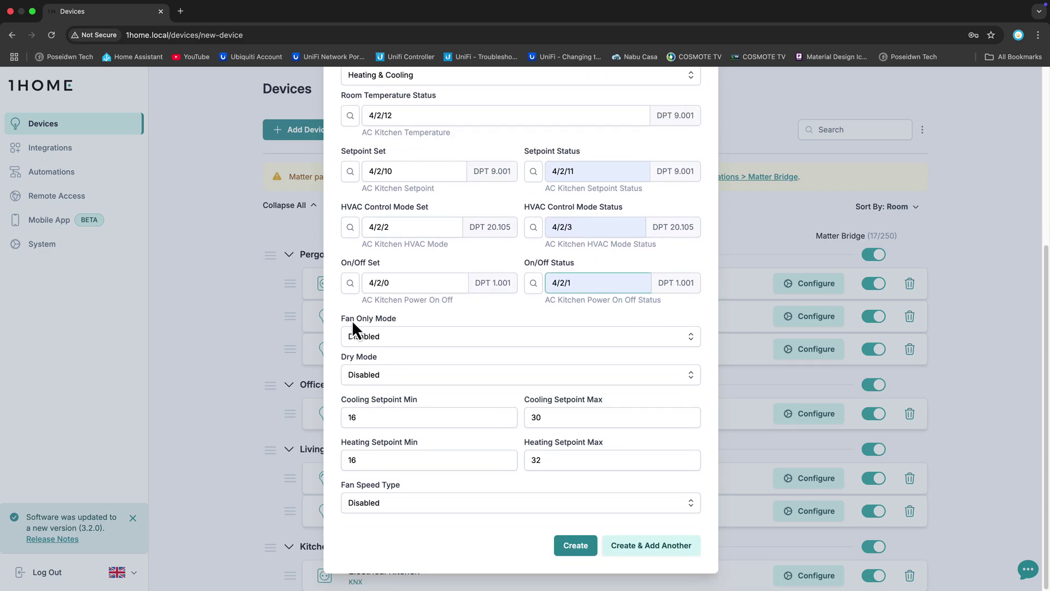
click(443, 343)
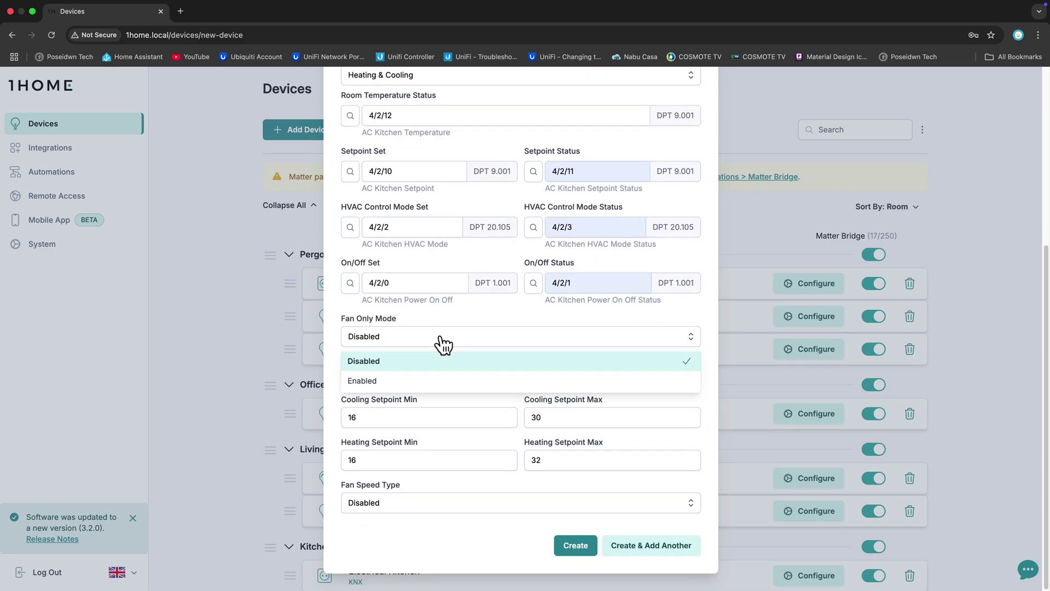
click(411, 377)
click(415, 376)
click(395, 418)
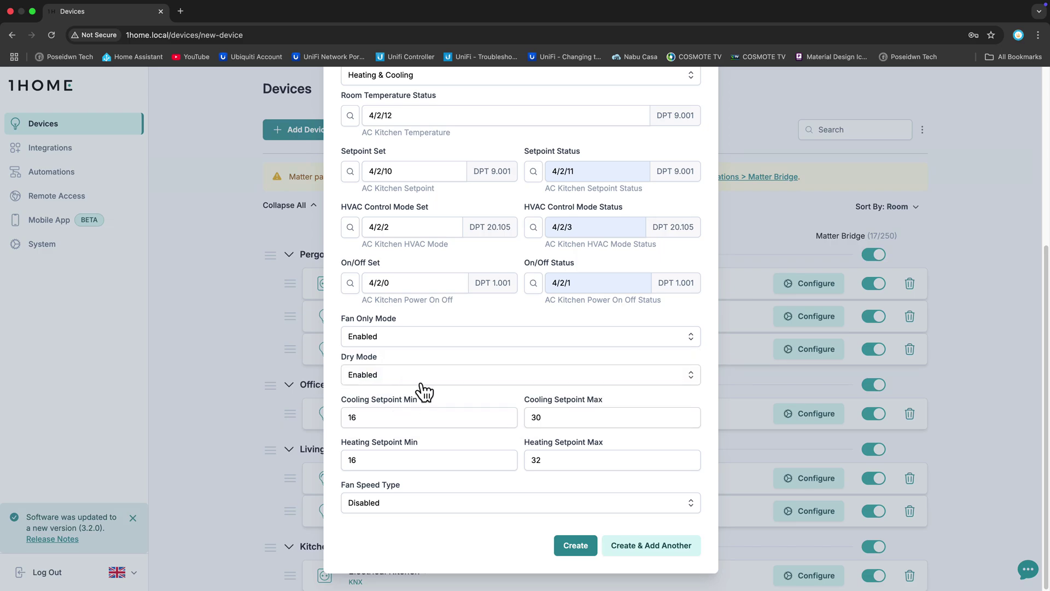
Step: Change the cooling and heating setpoint minimums to 18
click(391, 417)
drag(391, 417, 309, 424)
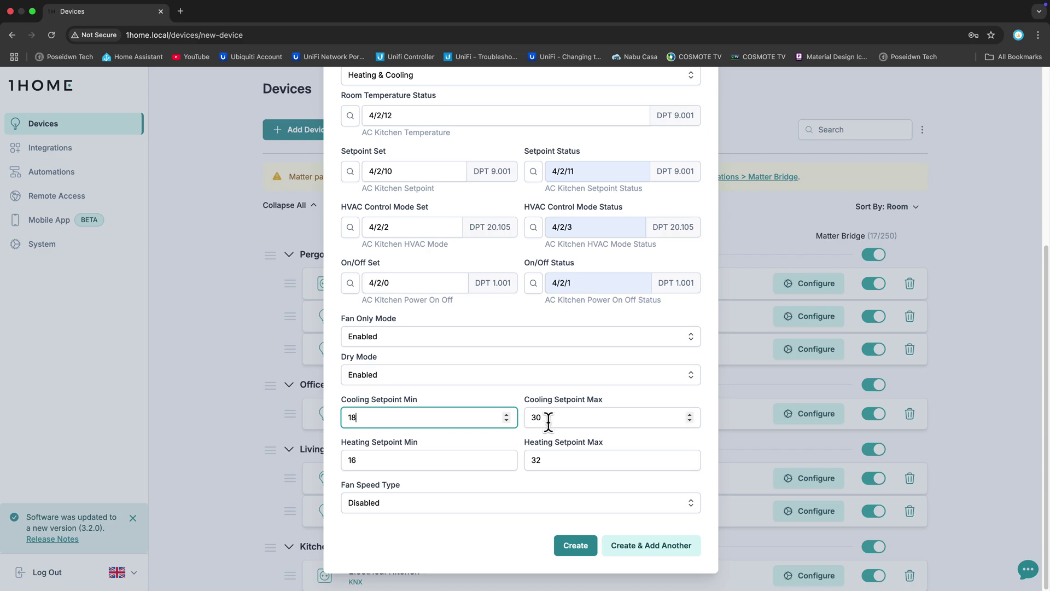
click(376, 459)
drag(376, 459, 345, 459)
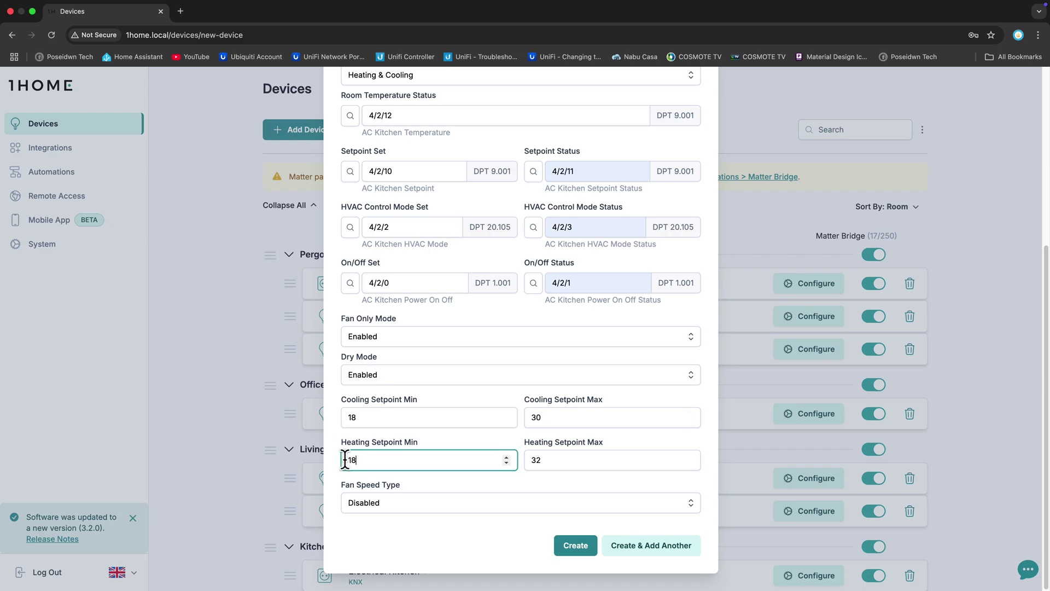
text(18)
Step: Set Fan Speed Type to Continuous and keep Fan Speed Auto as fan off behaviour
click(399, 500)
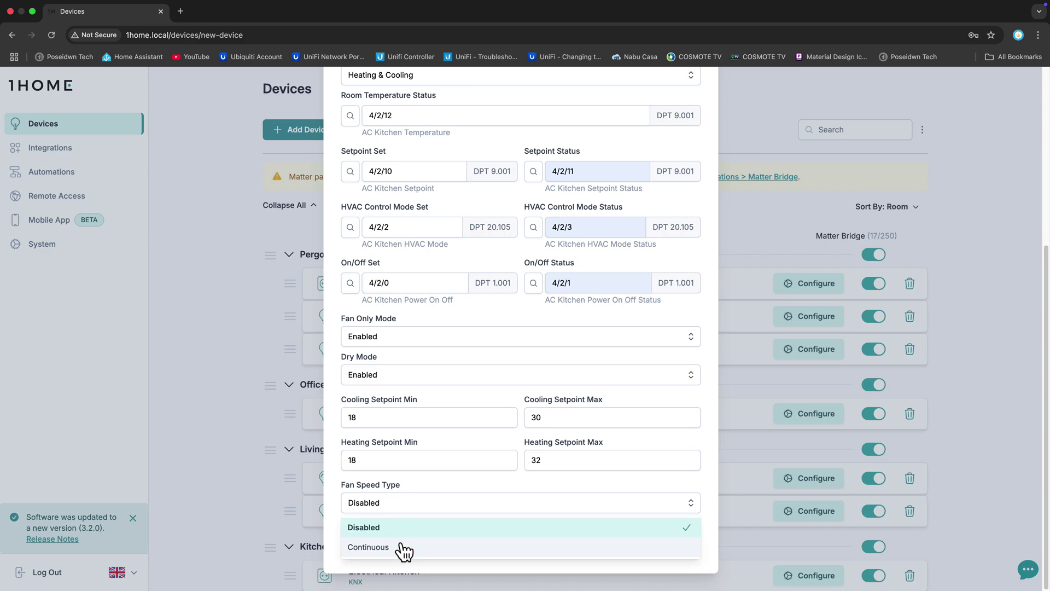
click(403, 548)
scroll(466, 547, down, 2)
click(406, 465)
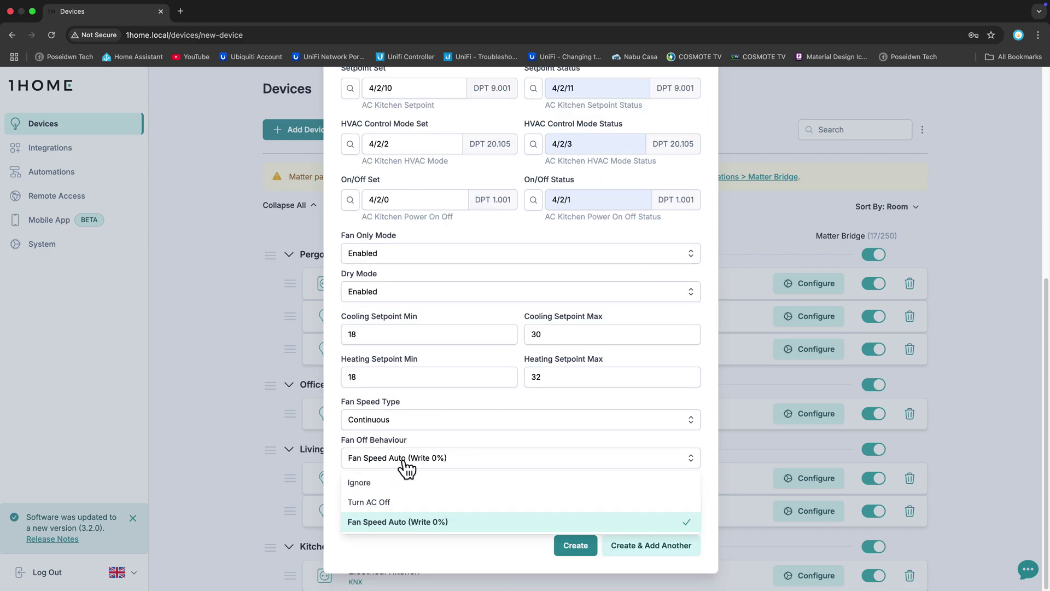
click(388, 524)
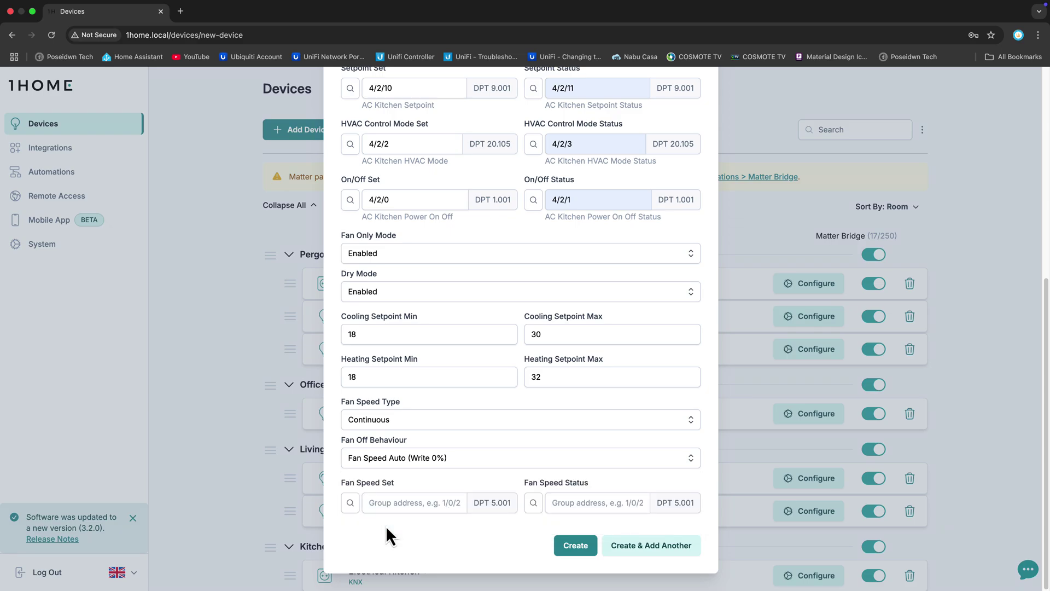
Step: Assign 4/2/4 AC Kitchen Fan Speed as the fan speed set address
click(350, 502)
click(423, 294)
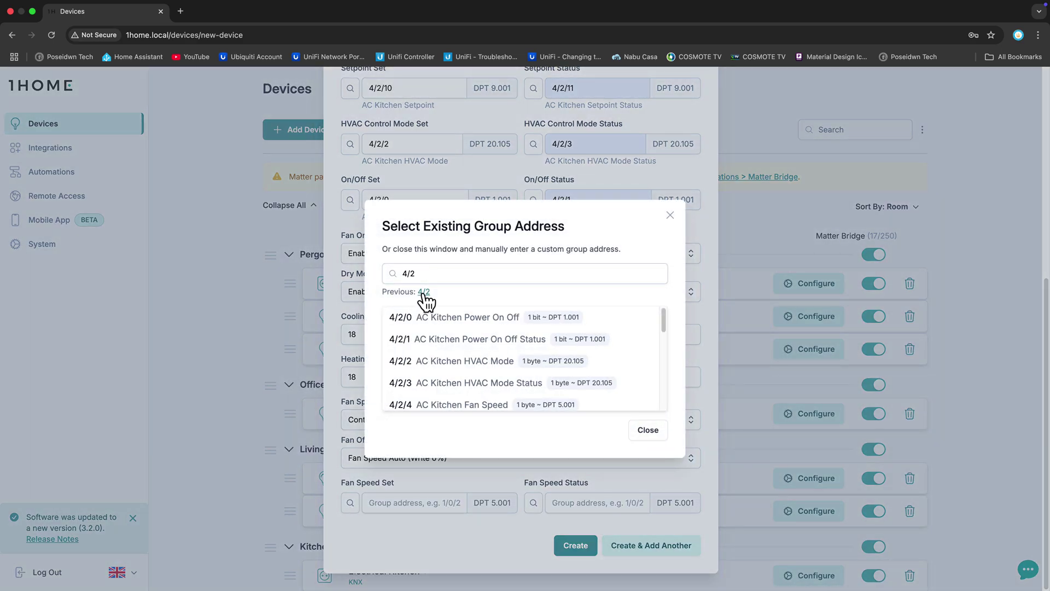
scroll(437, 339, down, 5)
scroll(440, 339, down, 2)
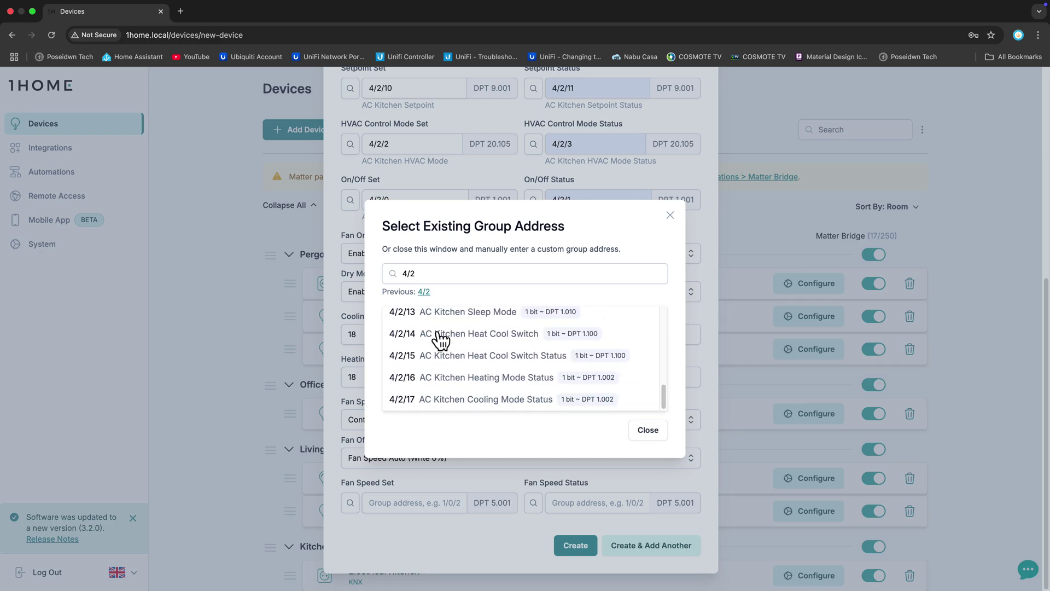
scroll(441, 340, up, 5)
scroll(440, 339, up, 2)
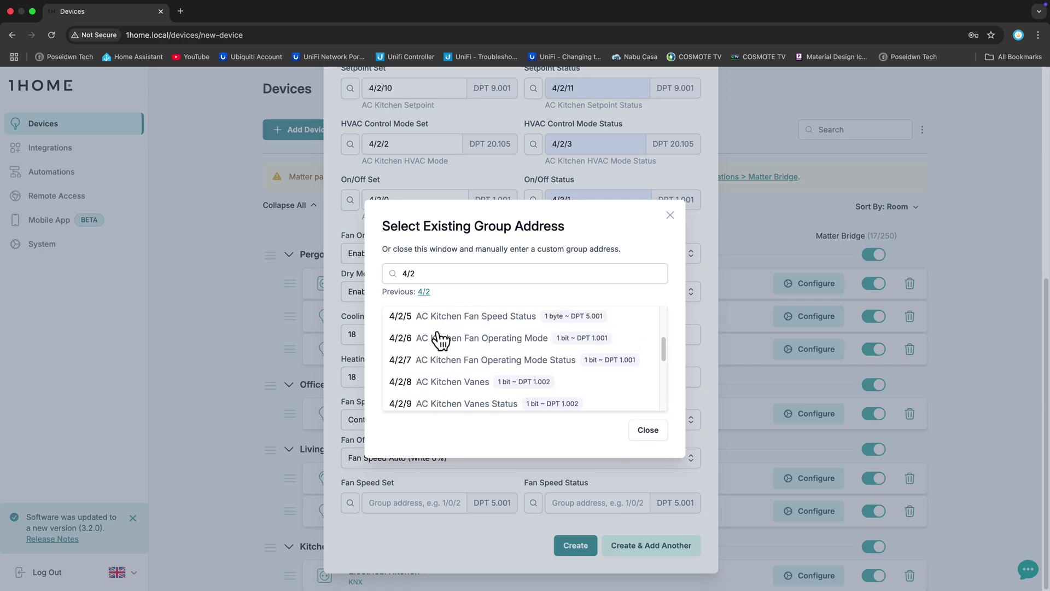
click(459, 327)
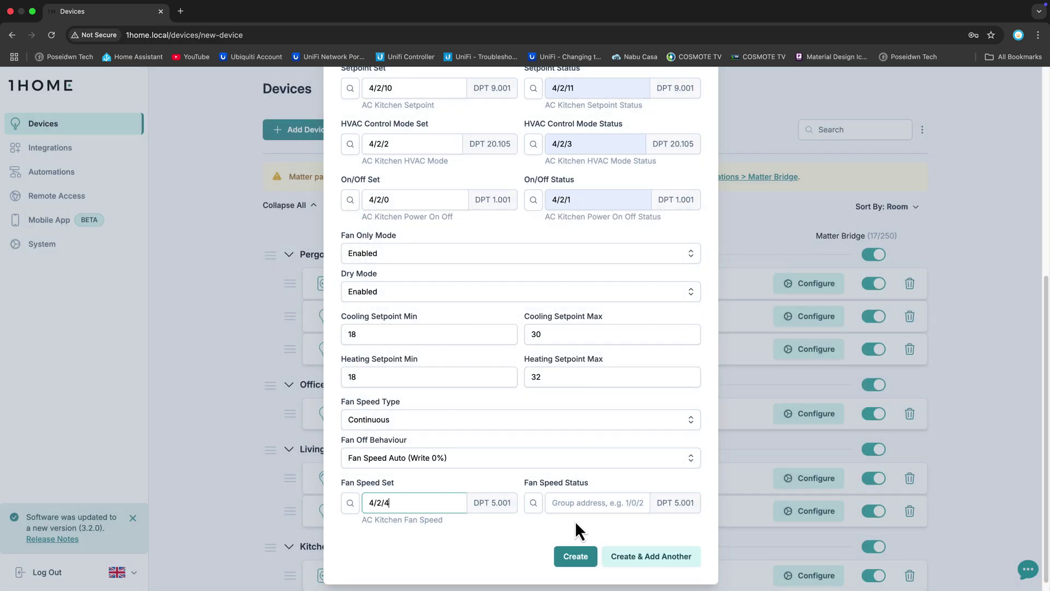
Step: Assign fan speed status 4/2/5 and create the kitchen air conditioner device
click(534, 503)
scroll(465, 377, down, 1)
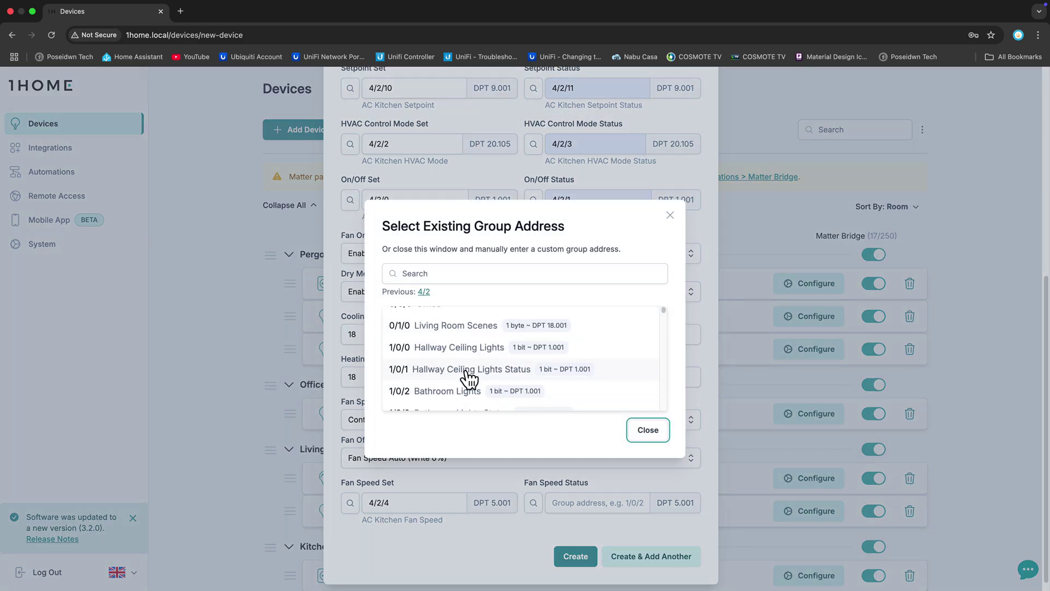
click(423, 292)
scroll(479, 356, down, 1)
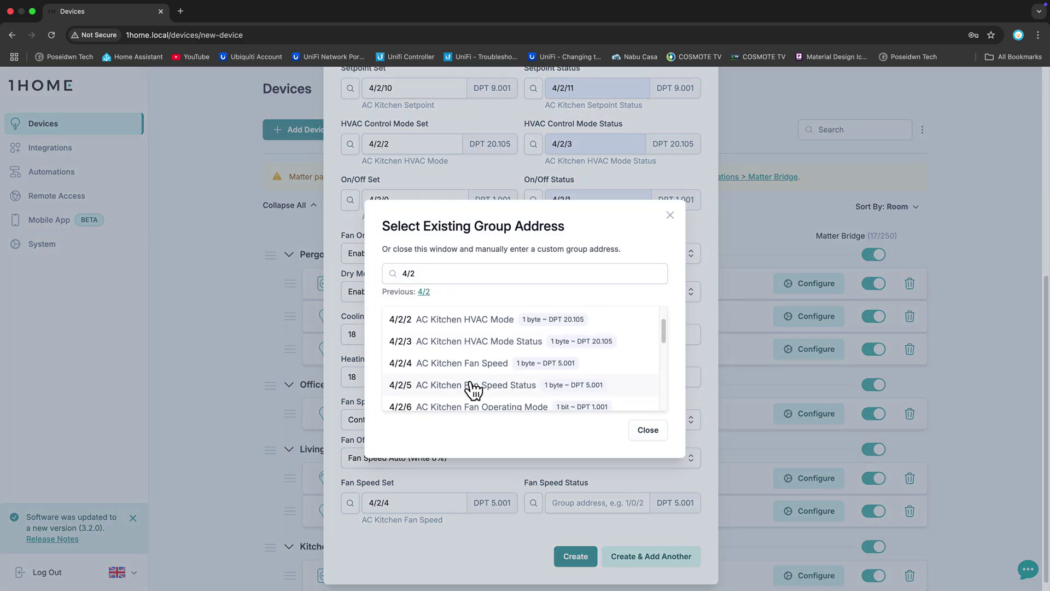
click(474, 385)
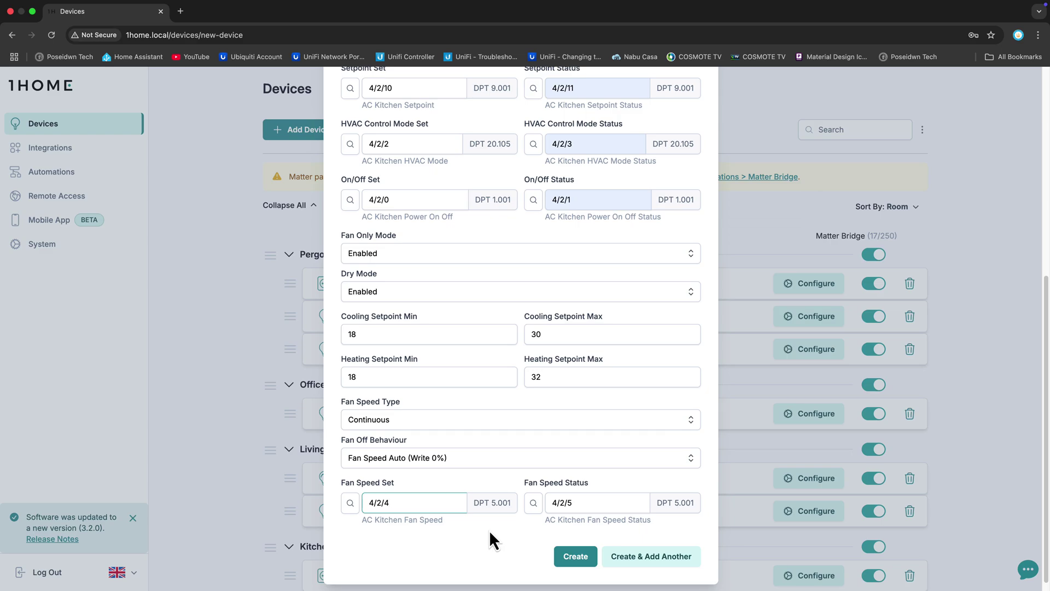
click(575, 564)
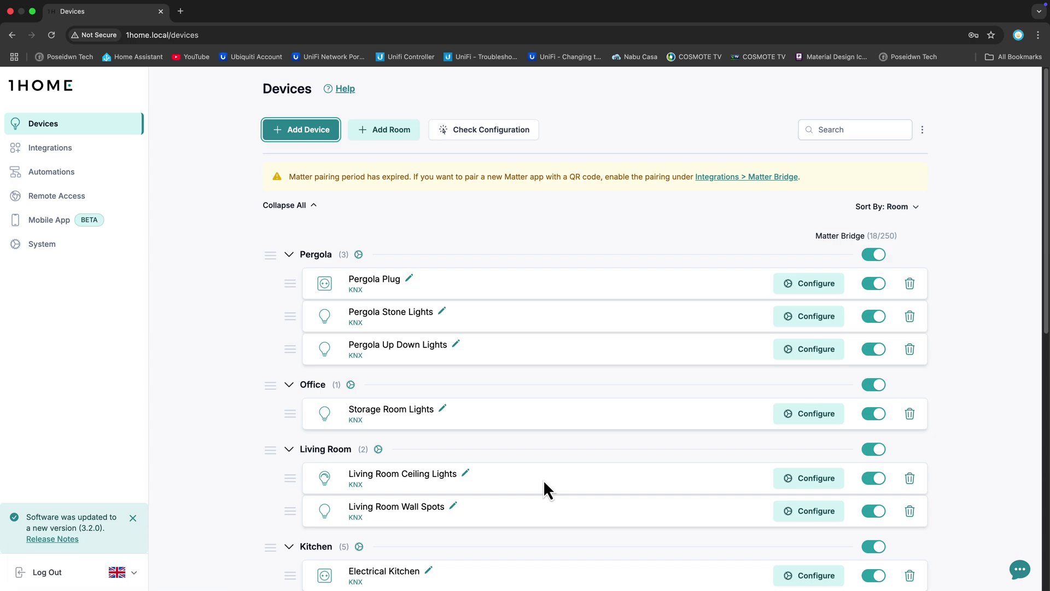
Step: Add a new KNX device and choose KNX Scene as its device type
scroll(402, 458, down, 1)
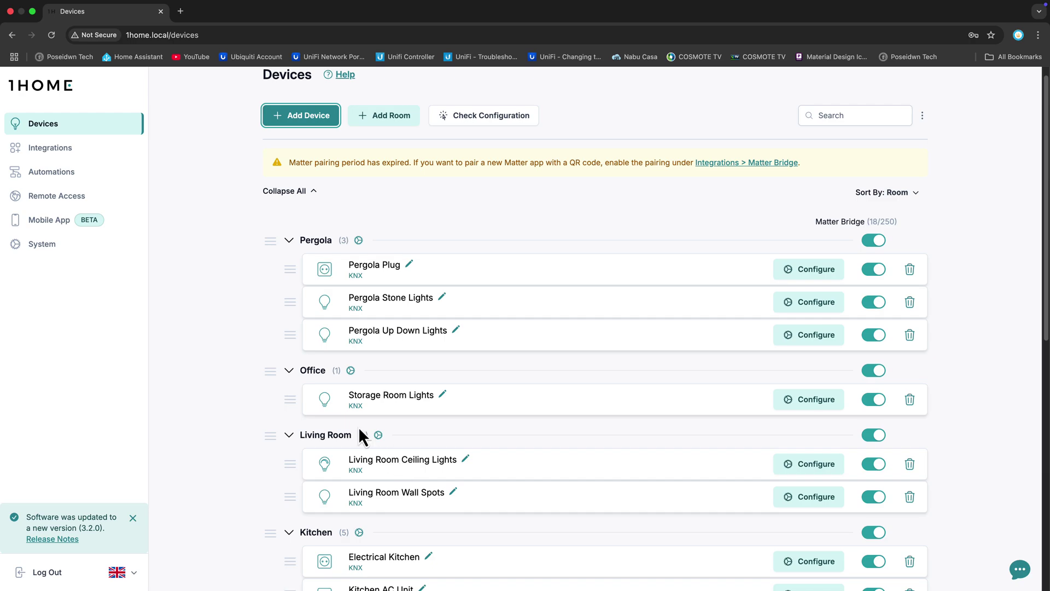
click(331, 123)
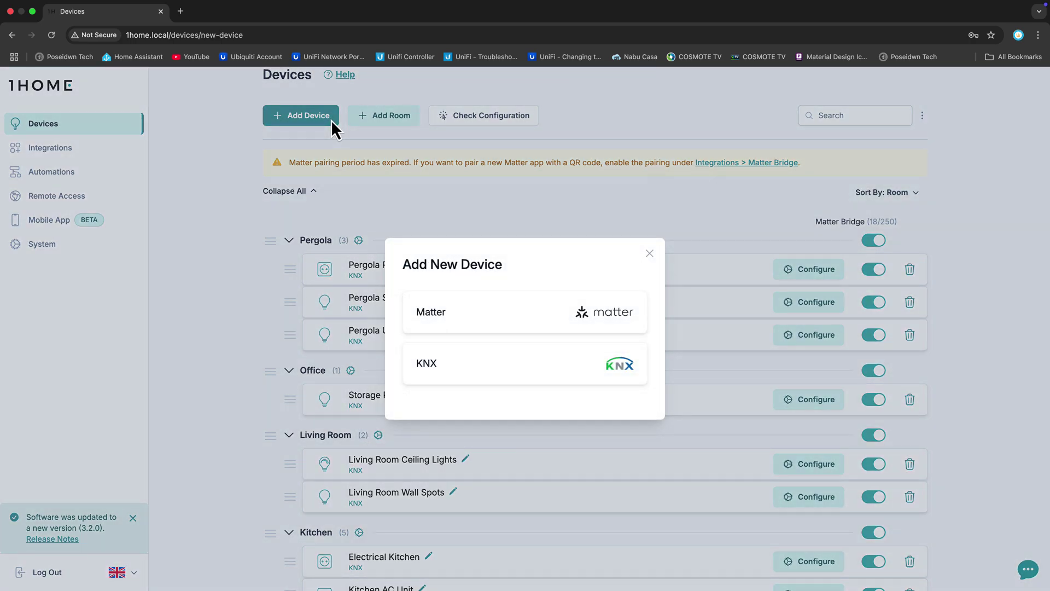
click(507, 356)
click(626, 383)
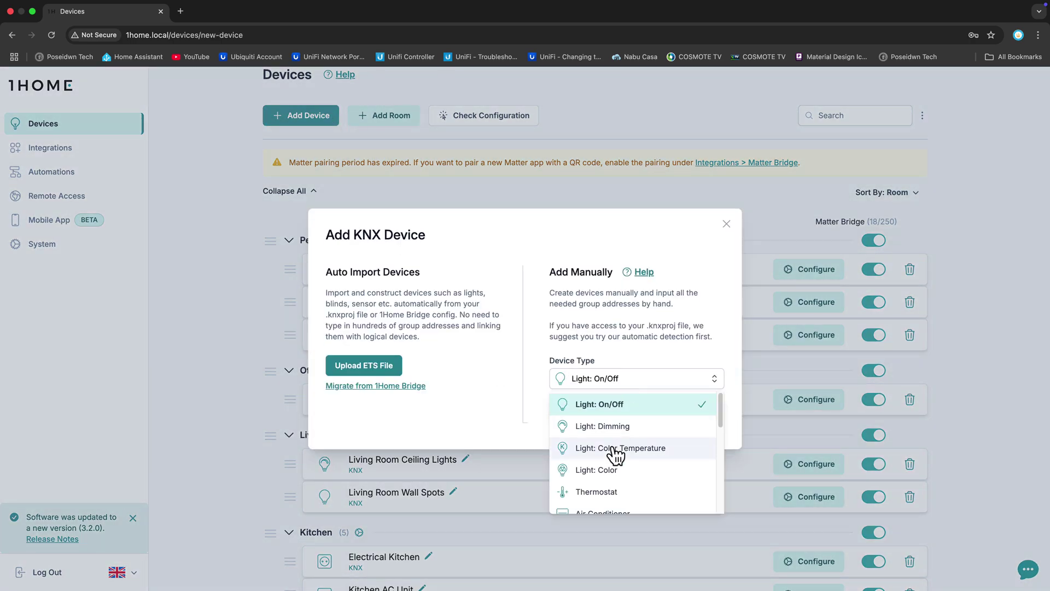
scroll(616, 454, down, 5)
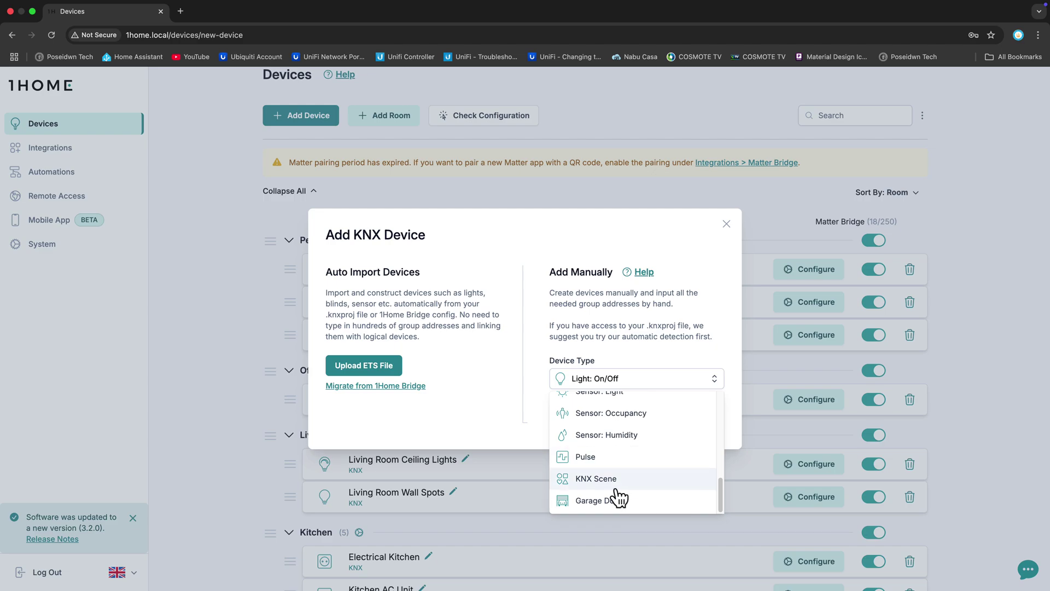
click(611, 480)
Step: Configure the LR Bright scene in Living Room with Scene Number (DPT 17.001) on 0/1/0
click(569, 414)
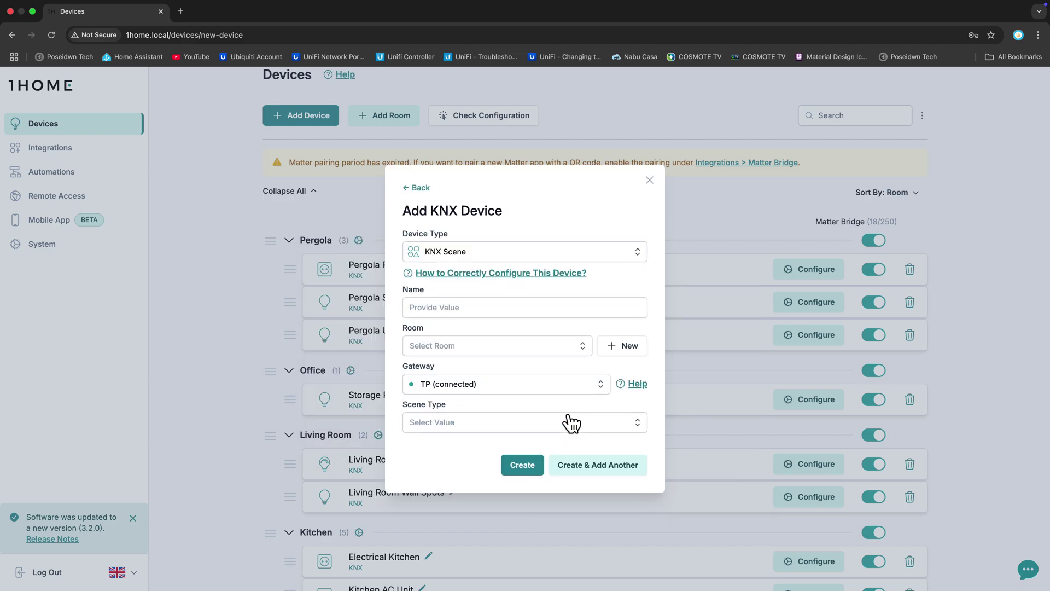
click(490, 307)
text(LR Bright Scene)
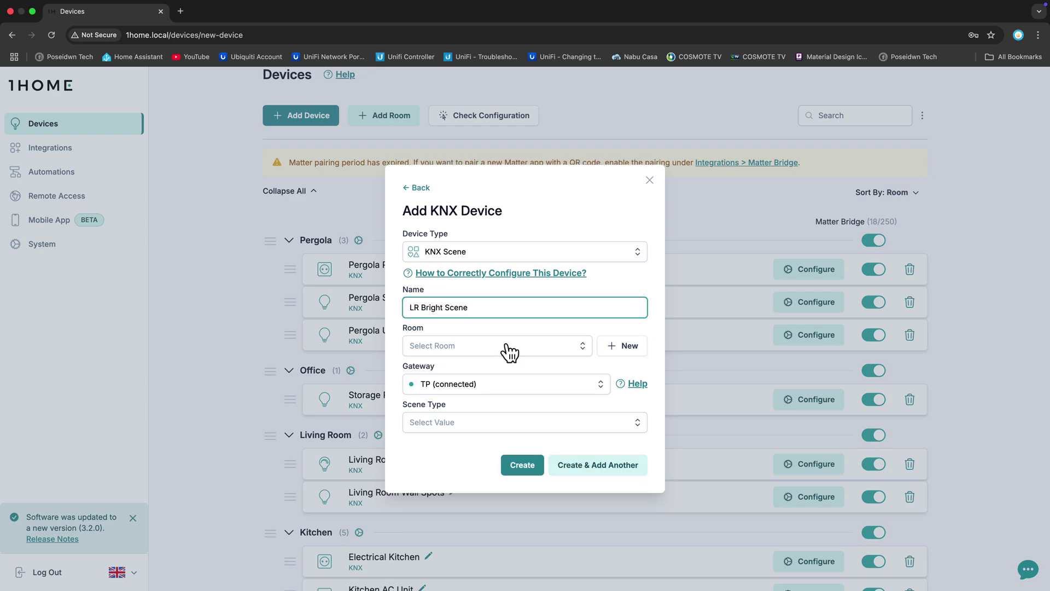
click(506, 346)
click(473, 427)
click(479, 427)
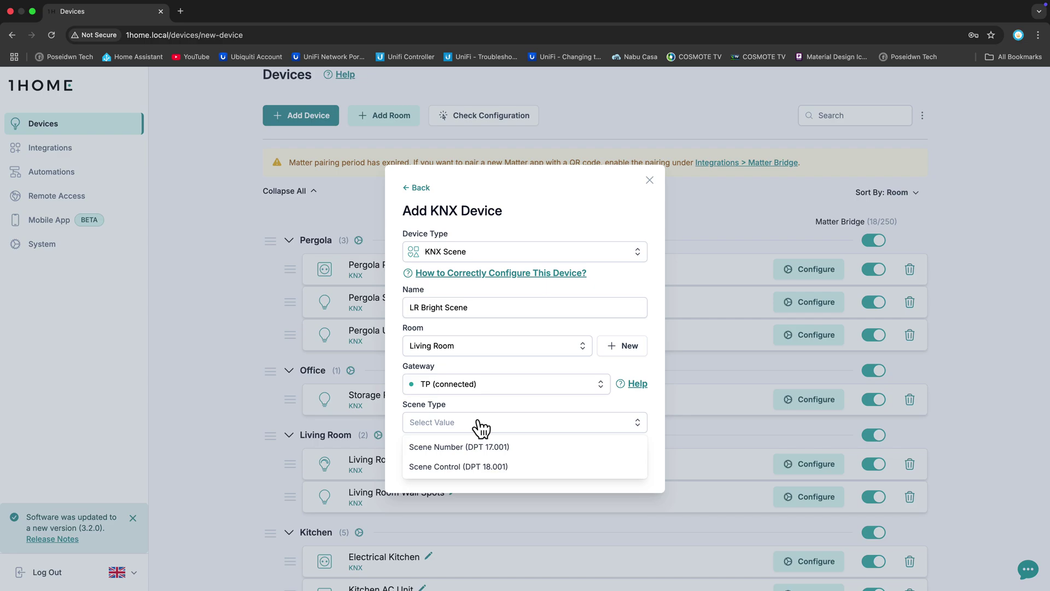
click(474, 449)
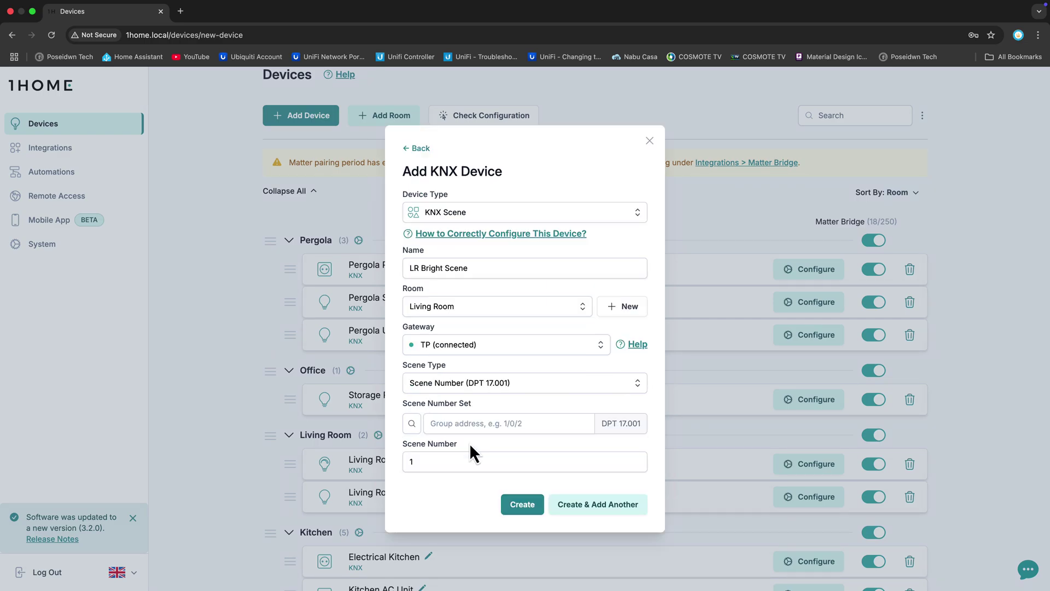
click(470, 424)
click(497, 457)
click(474, 467)
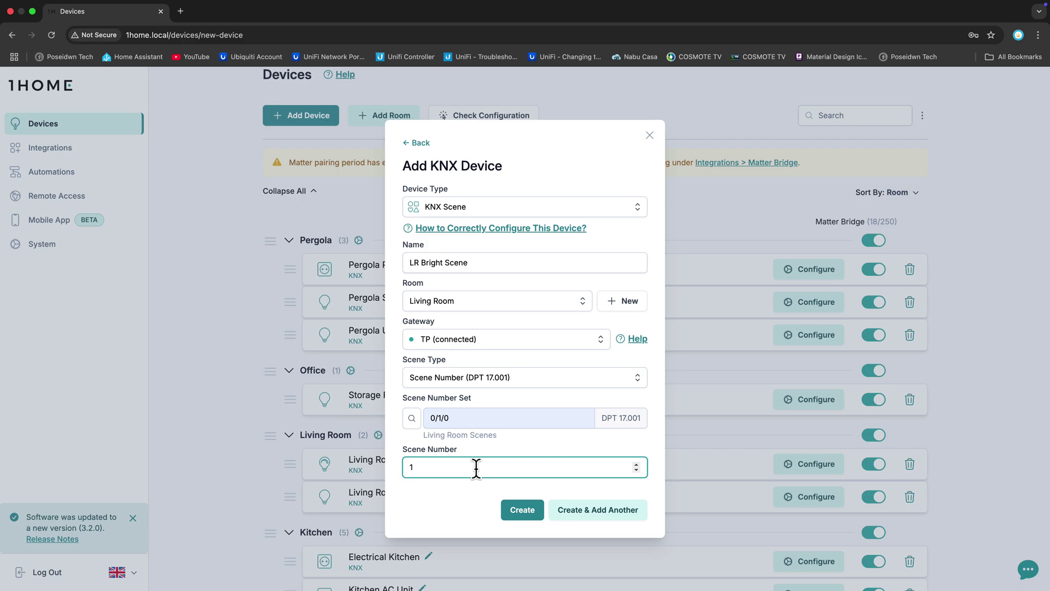
Step: Create the LR Bright scene and begin a new scene named LR Night
click(590, 510)
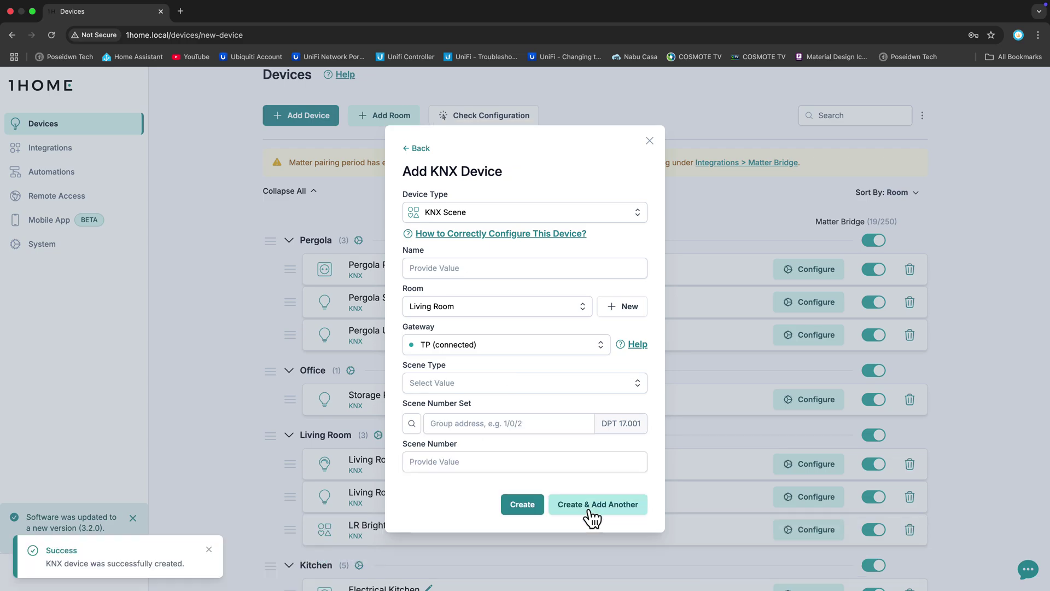
click(479, 269)
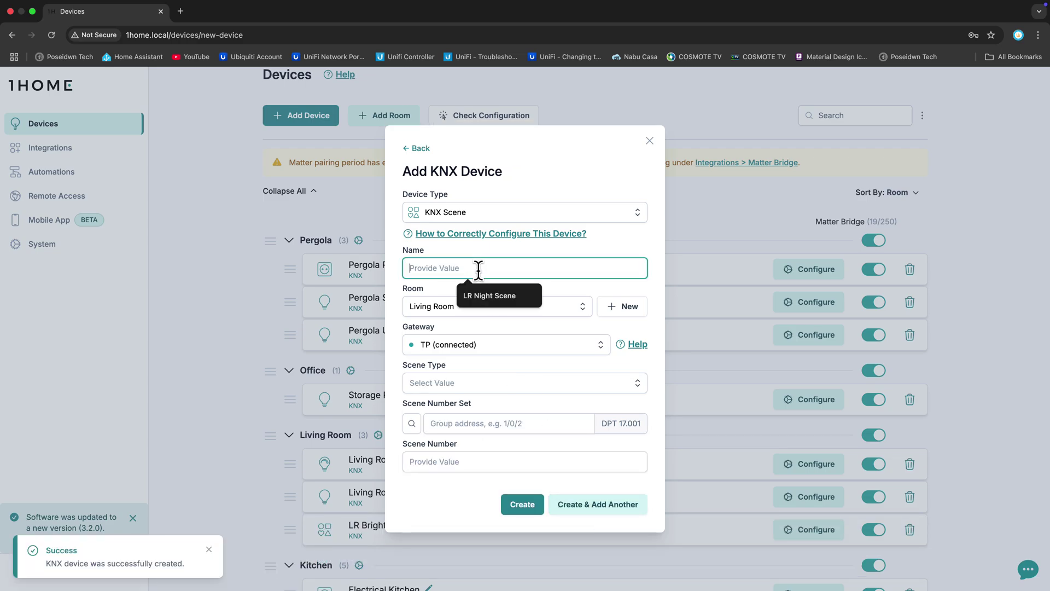
text(LR Nig)
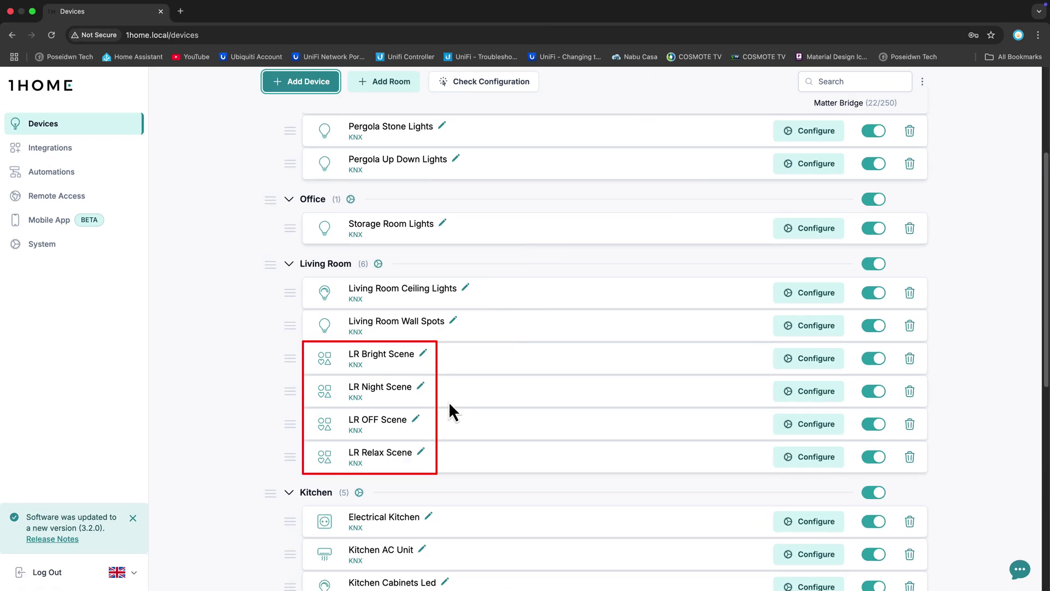
Step: Add a new KNX device and scroll the device type list down to Sensor: Contact
scroll(449, 401, up, 3)
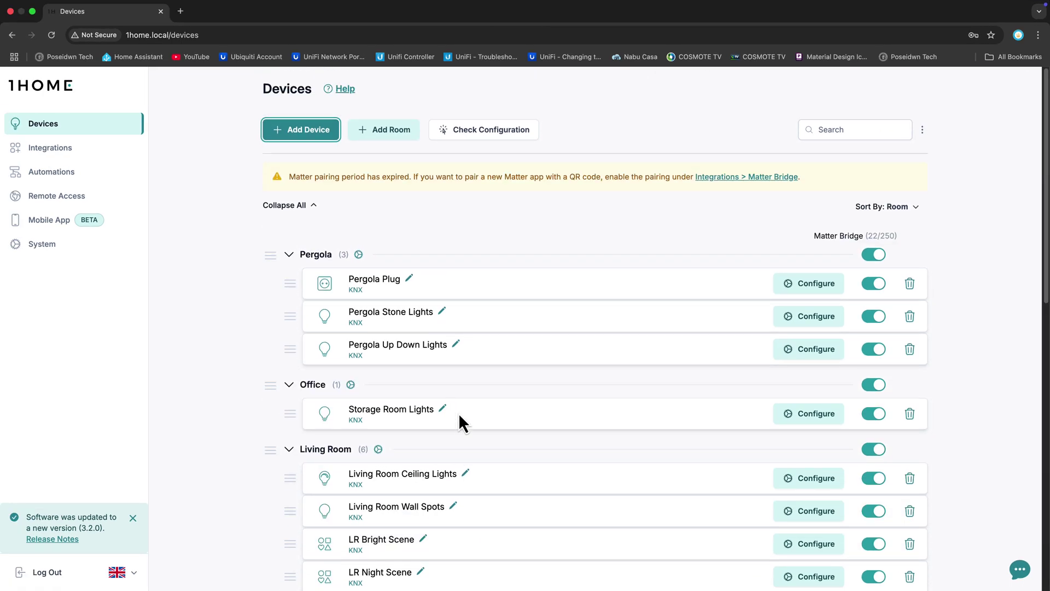
click(298, 134)
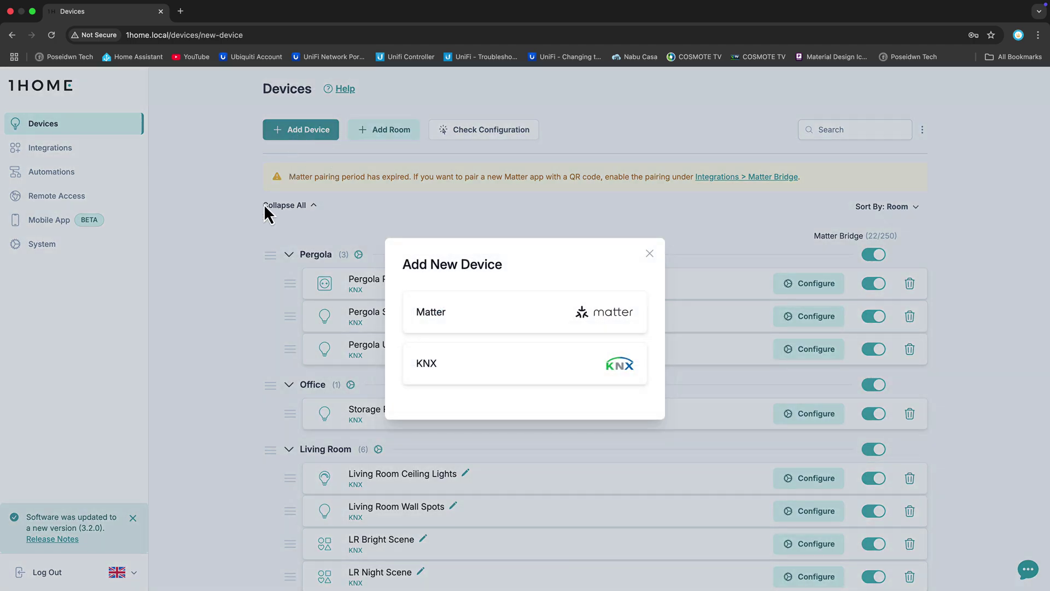
click(507, 375)
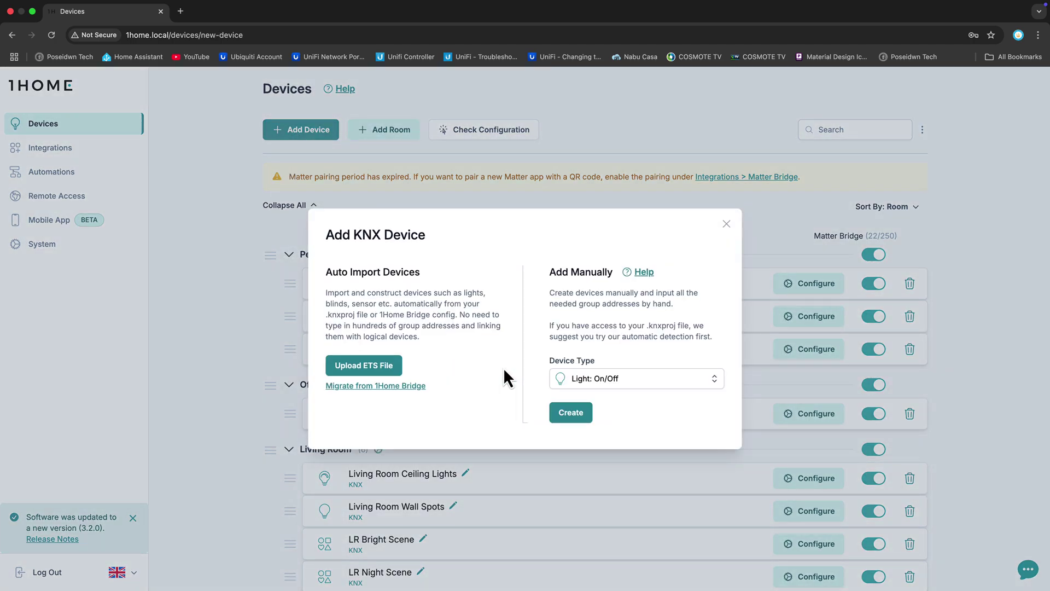
click(611, 387)
scroll(618, 429, down, 2)
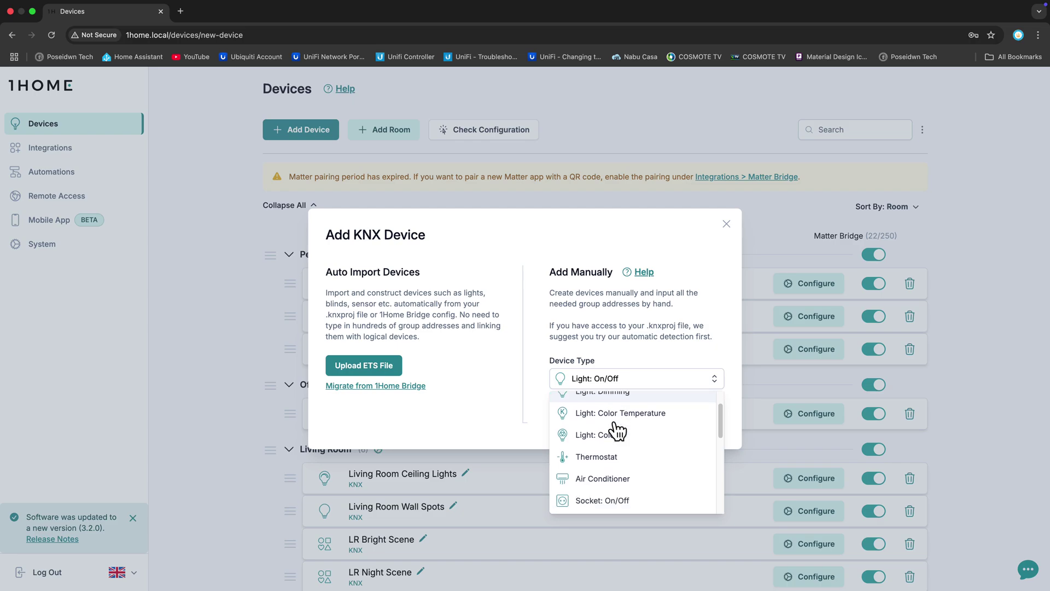
scroll(618, 433, down, 5)
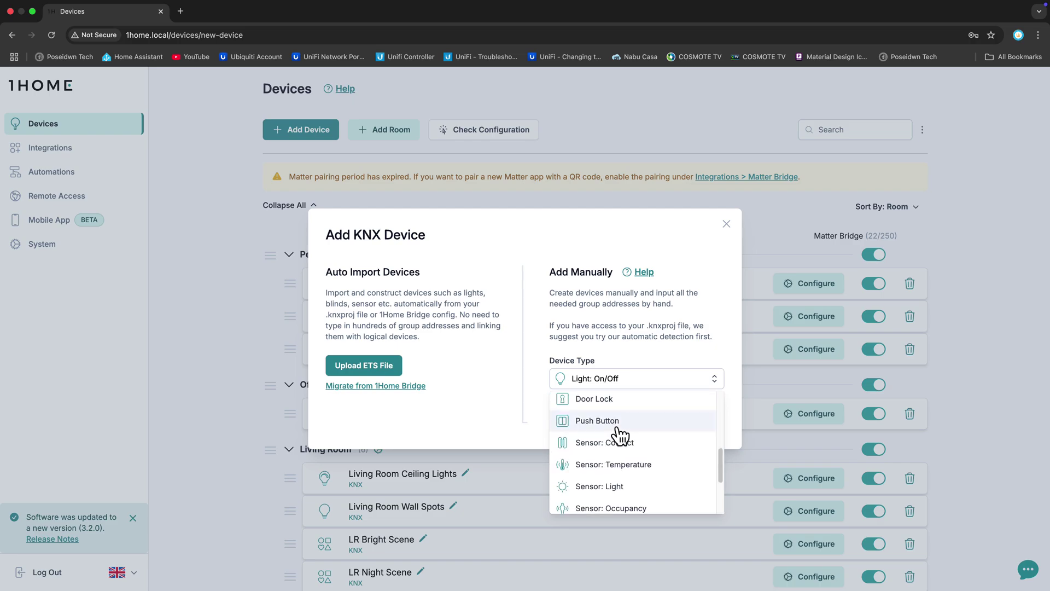
scroll(620, 436, down, 1)
Step: Choose Sensor: Contact and name the sensor Main Entrance
click(624, 428)
click(569, 411)
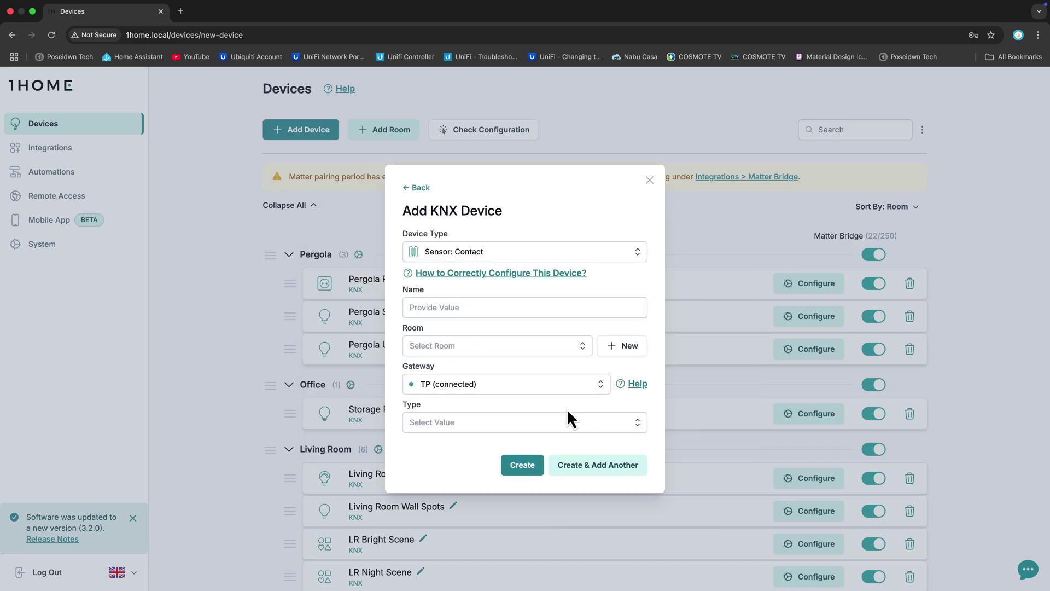
click(507, 306)
click(497, 354)
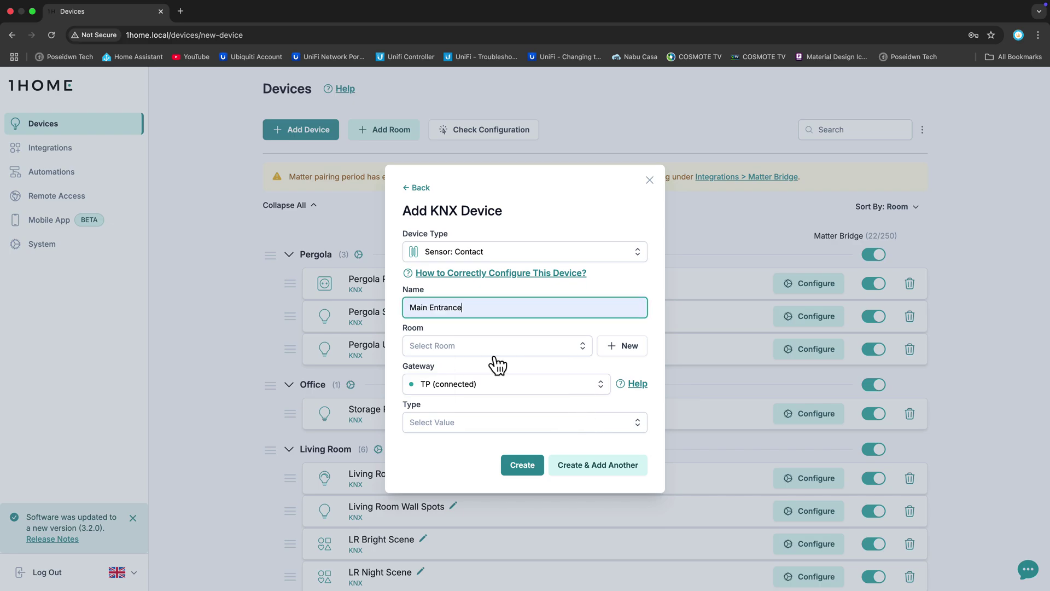
click(550, 353)
click(550, 357)
Step: Create a new room called Alarm System for the sensor
click(622, 346)
click(469, 329)
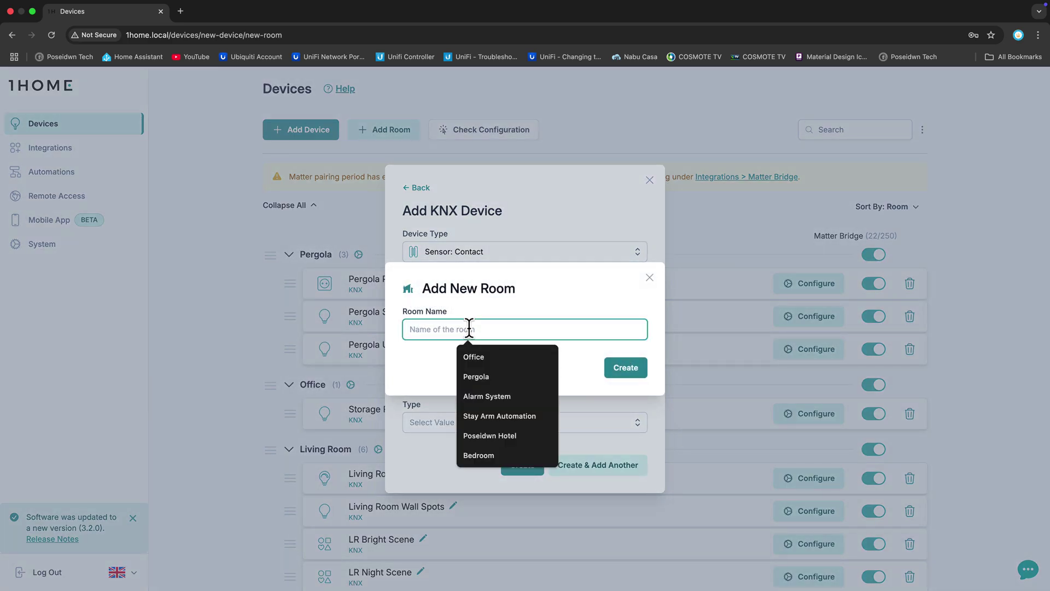
text(Alarm Syste)
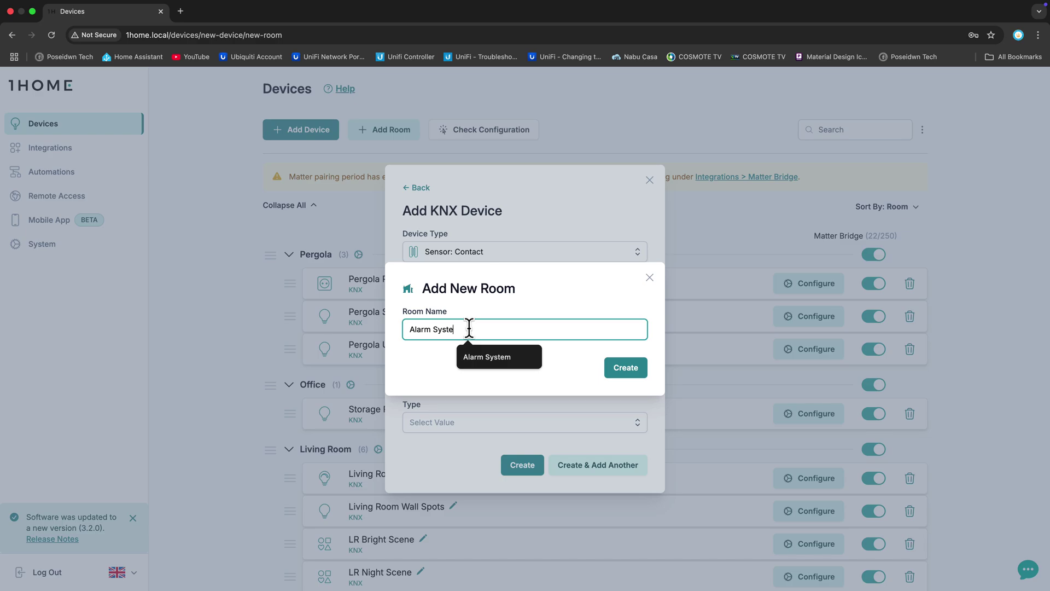
text(m)
click(629, 367)
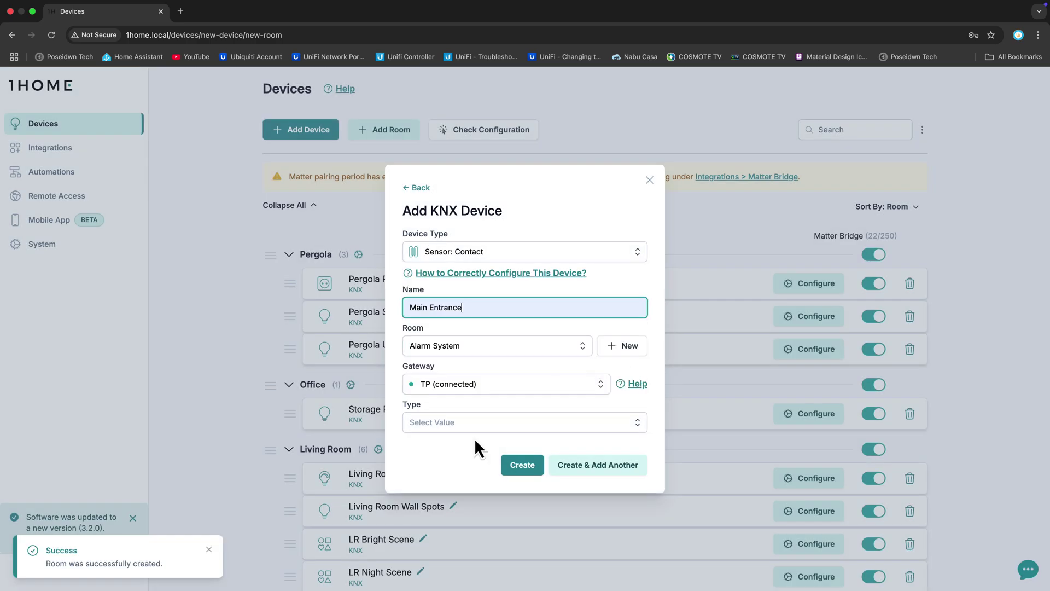
Step: Set contact type Open/Close with status address 7/1/1 Z1 Main Entrance
click(487, 429)
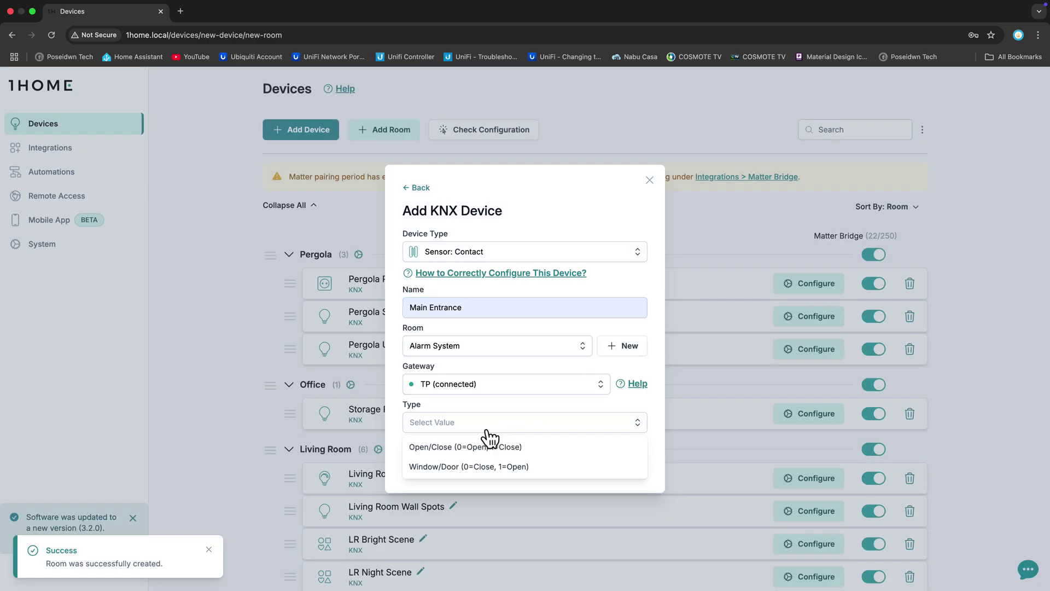
click(428, 456)
click(413, 441)
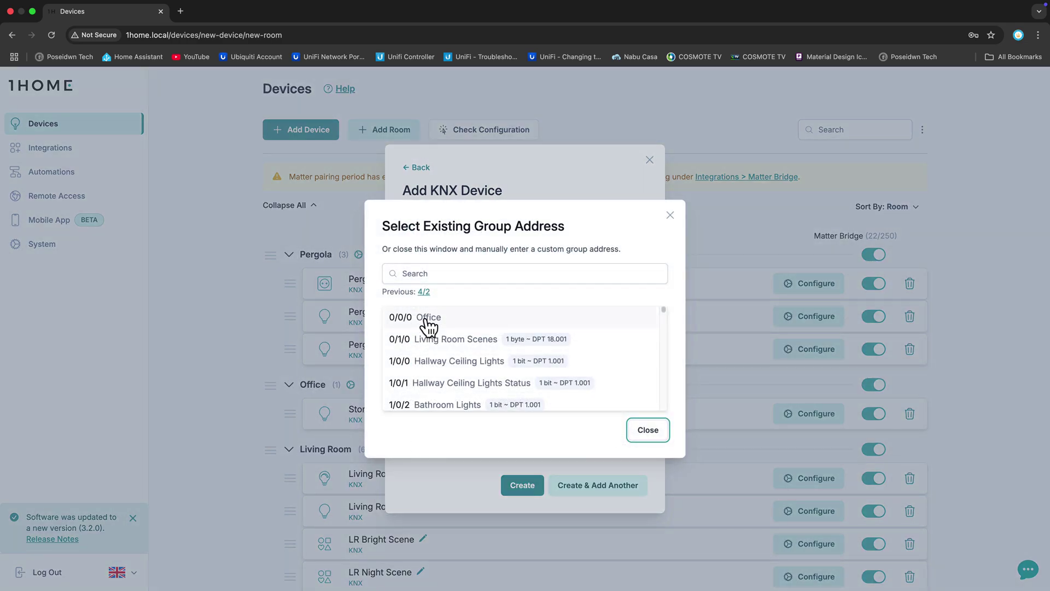
click(445, 273)
text(7/)
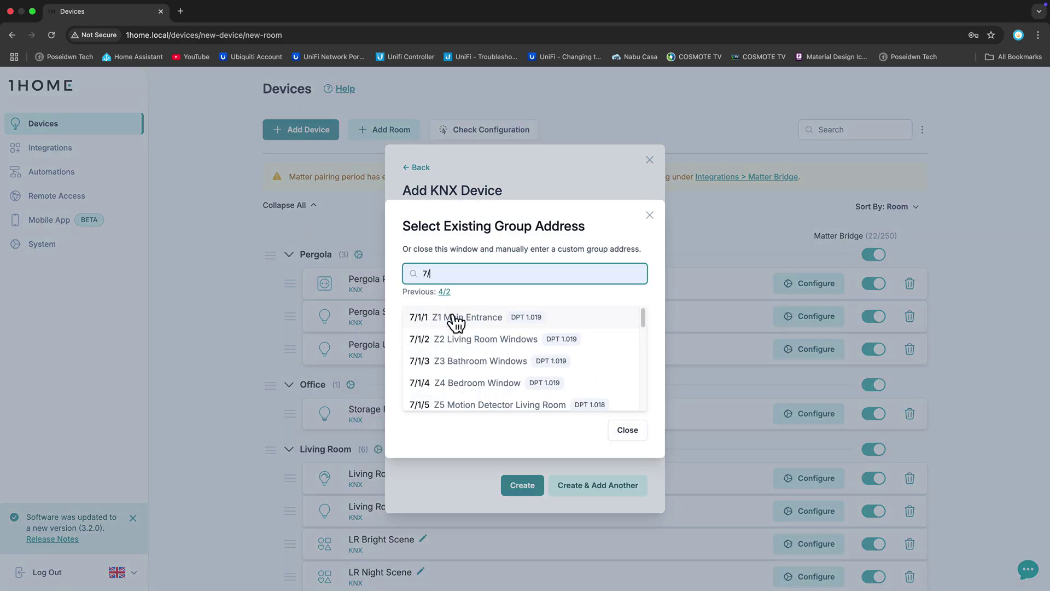
click(455, 319)
Step: Save the Main Entrance sensor and start a Living Room Windows sensor
click(571, 492)
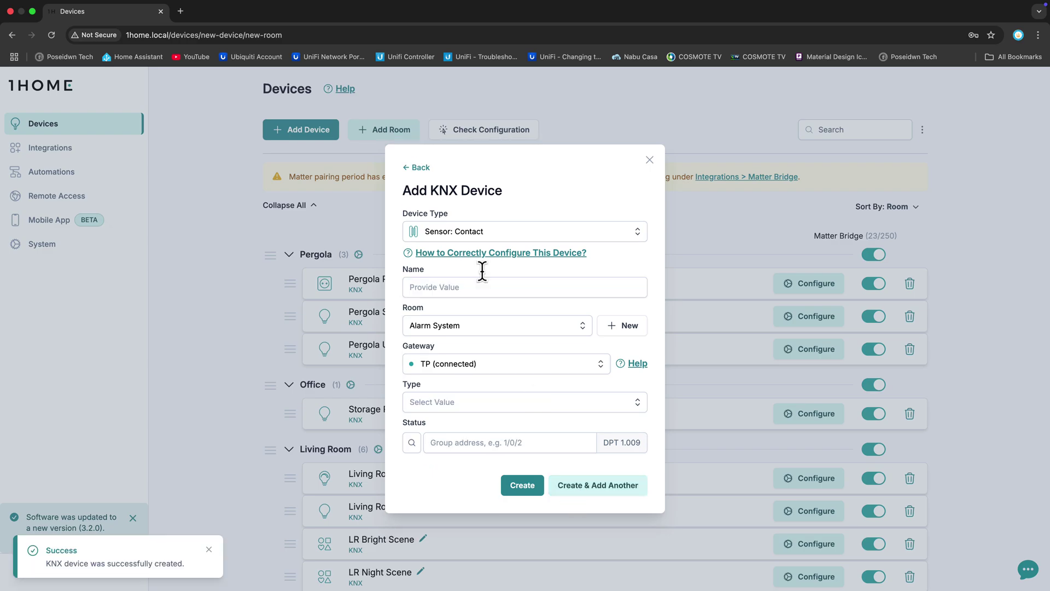
click(468, 287)
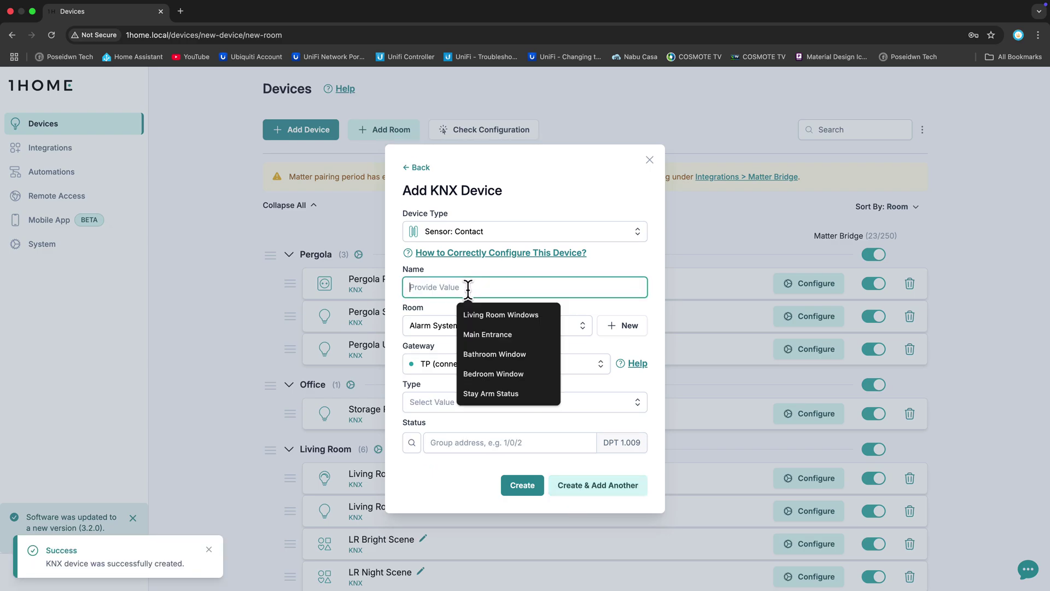
click(491, 315)
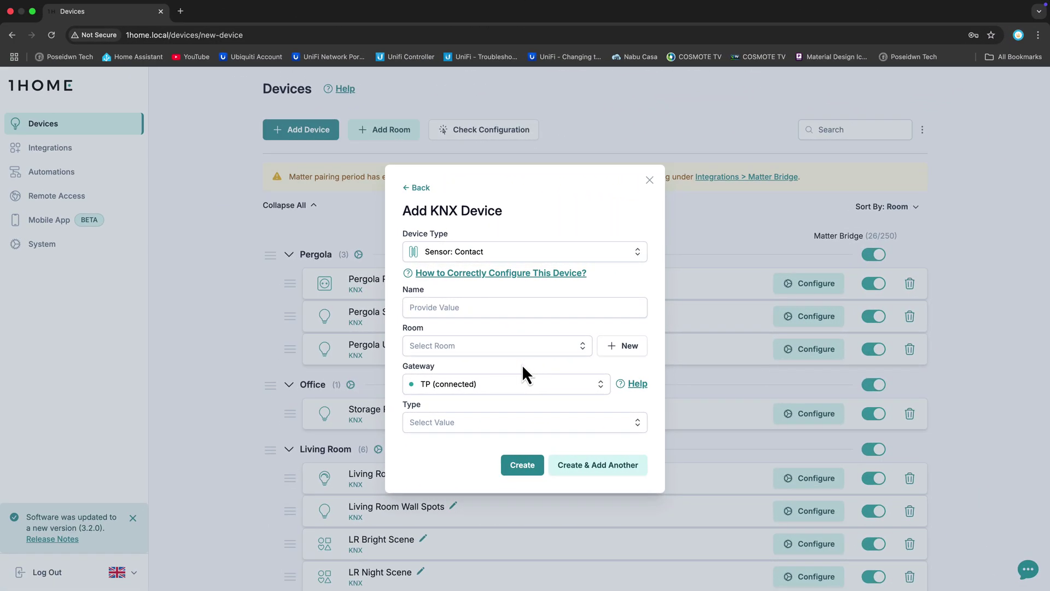
Step: Set up a PIR Sensor: Occupancy device named MD Living Room in the Alarm System room
click(499, 257)
scroll(492, 311, down, 1)
scroll(494, 314, up, 1)
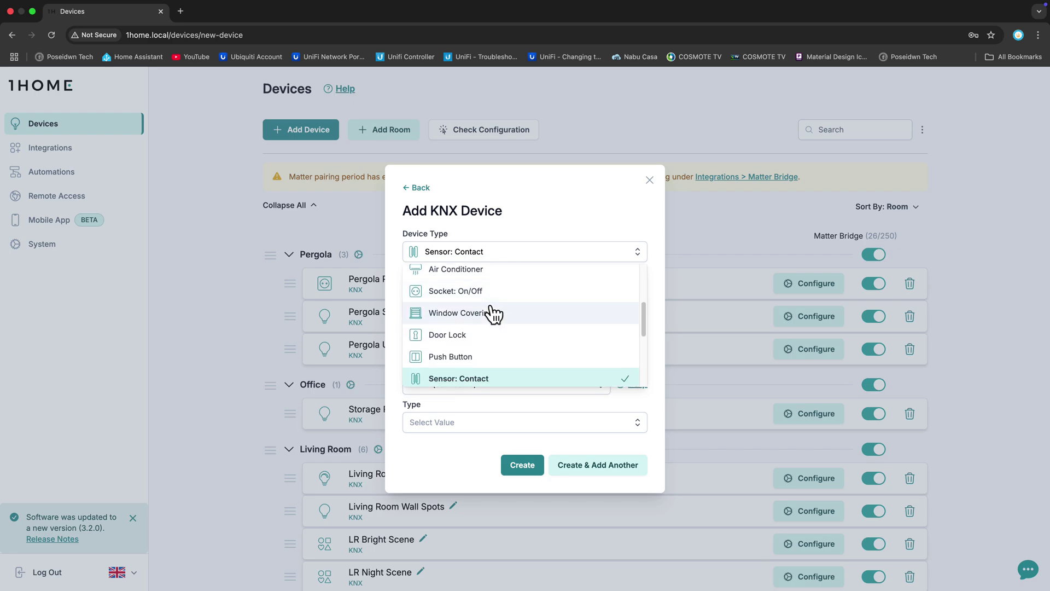
scroll(491, 311, down, 5)
click(490, 339)
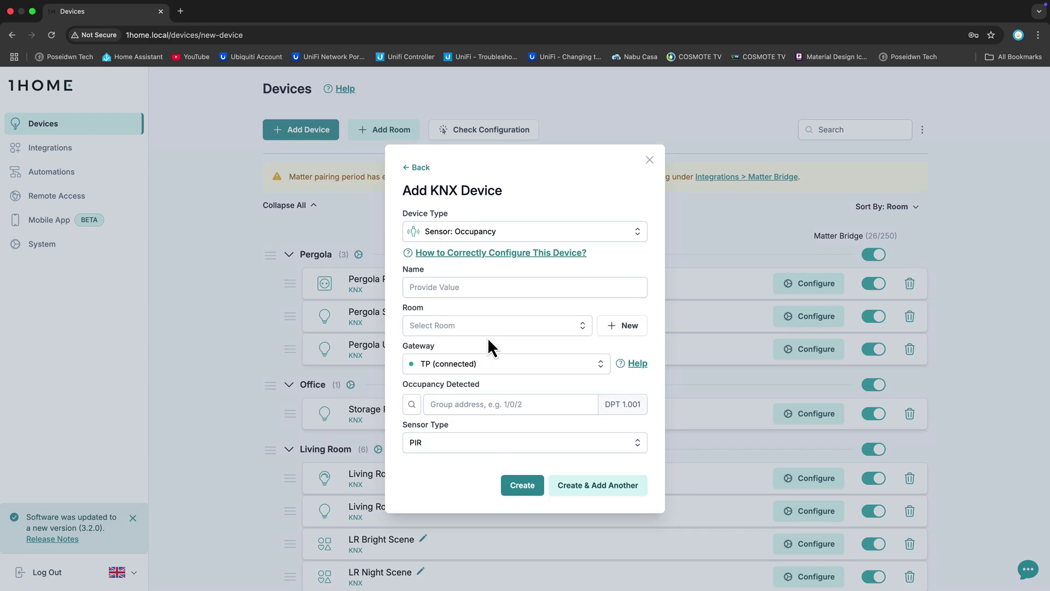
click(438, 285)
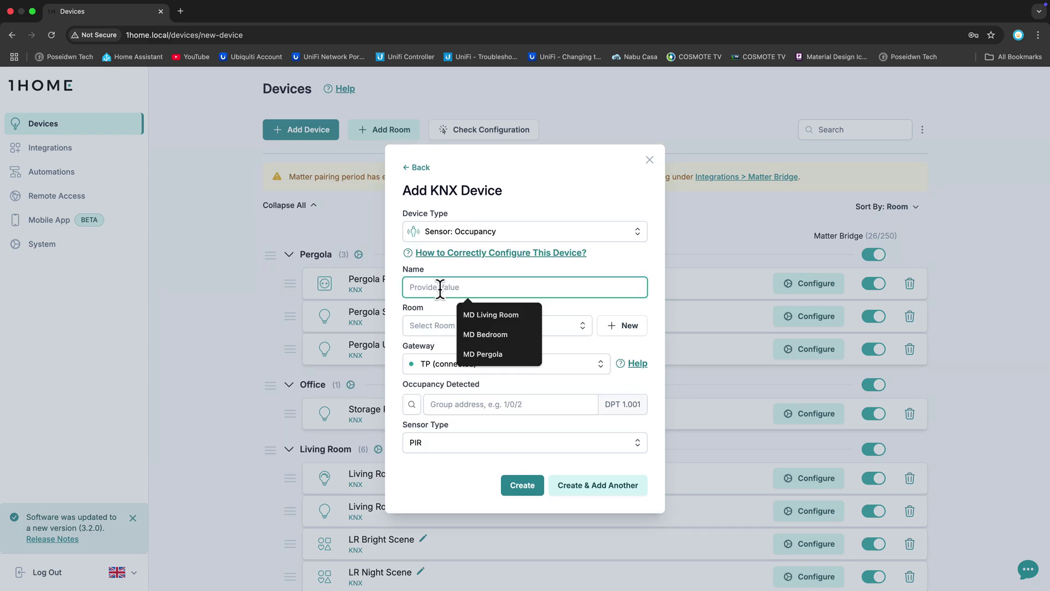
click(477, 316)
click(476, 317)
click(462, 345)
click(573, 445)
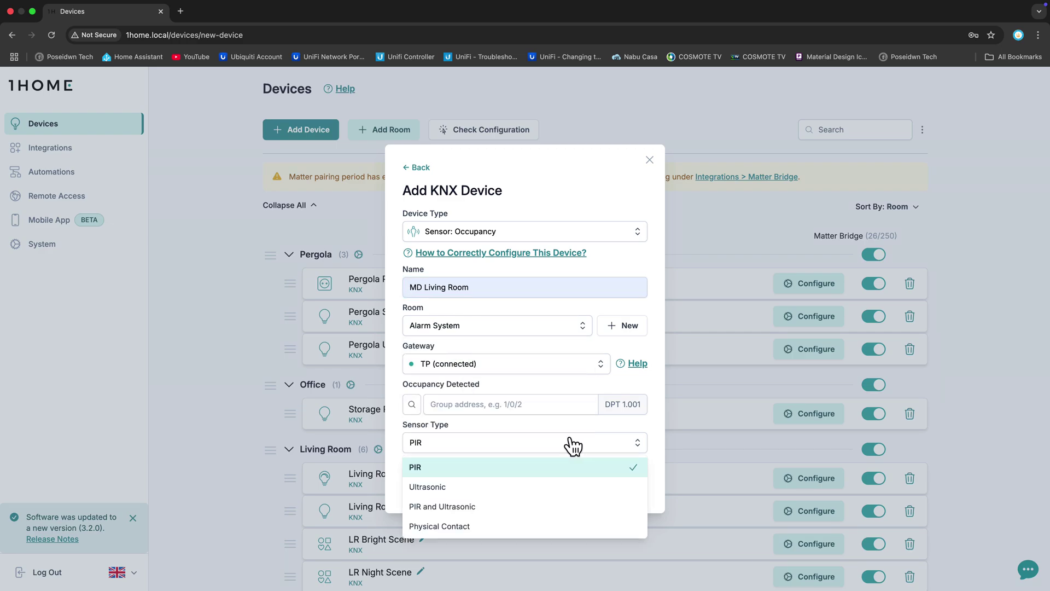
click(451, 467)
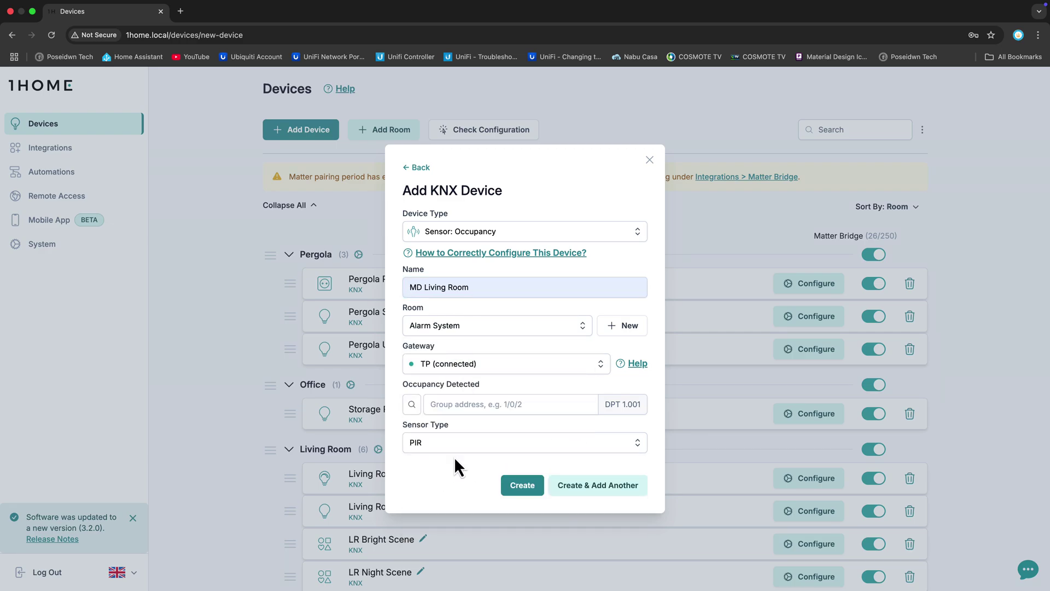
Step: Link MD Living Room to group address 7/1/5 and create it, keeping the form open for another
click(411, 405)
text(7/)
scroll(477, 373, down, 1)
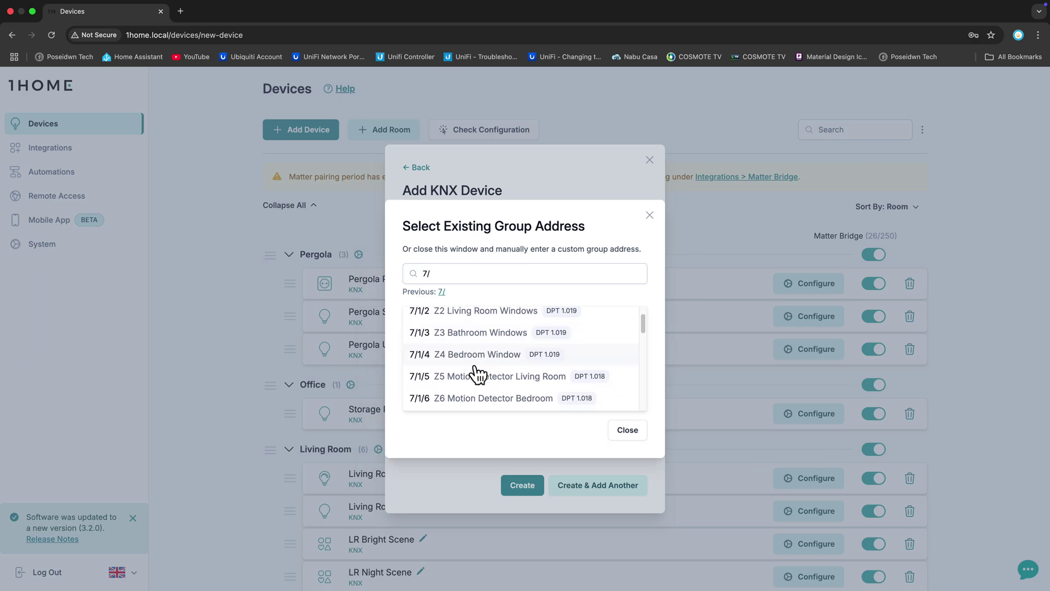
click(477, 376)
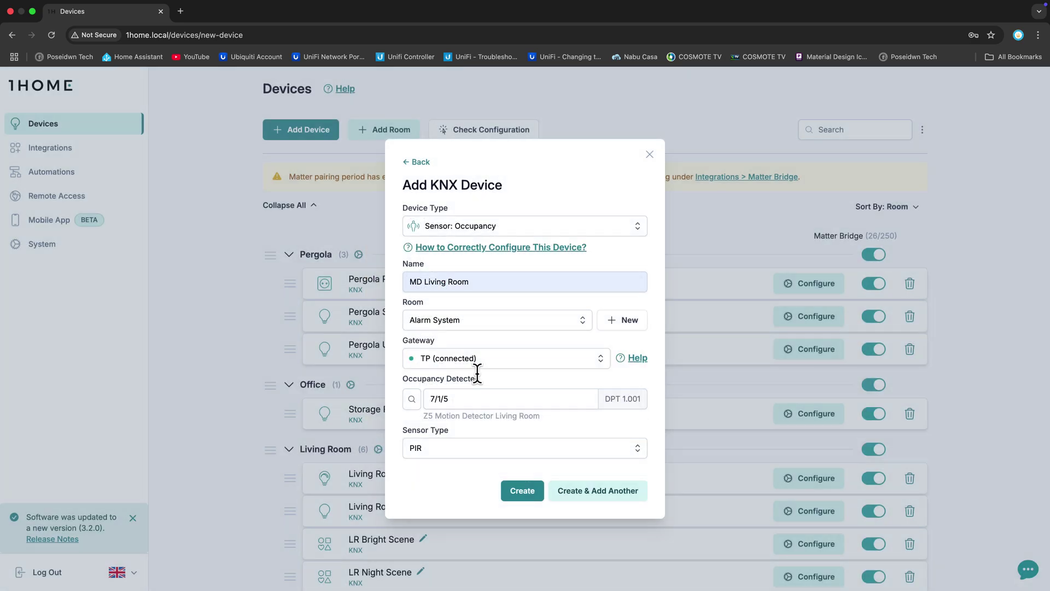
click(587, 491)
Step: Add and create a second occupancy sensor named MD Bedroom
click(446, 285)
click(481, 333)
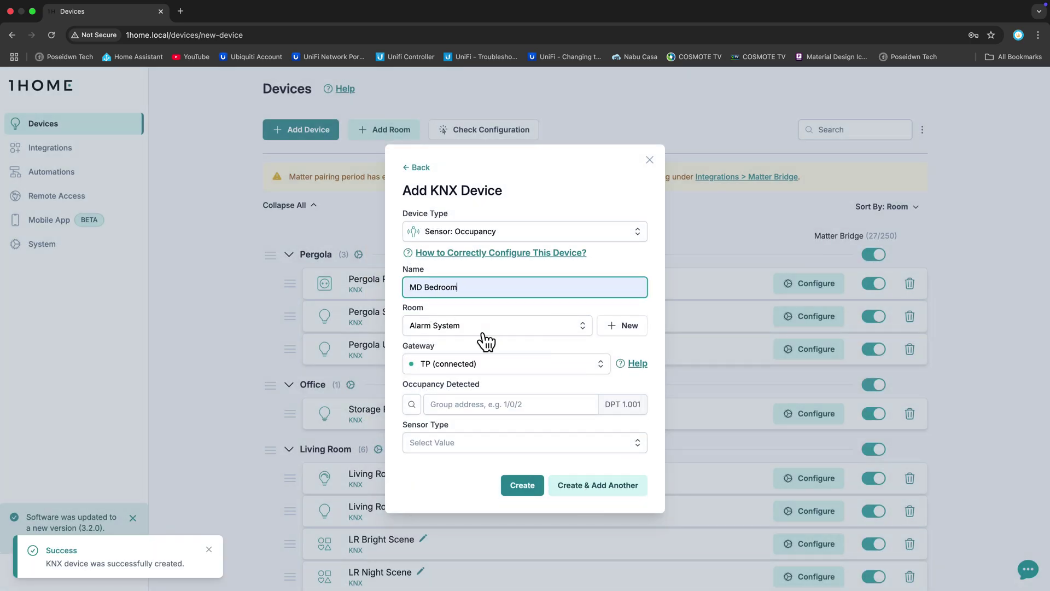
click(522, 491)
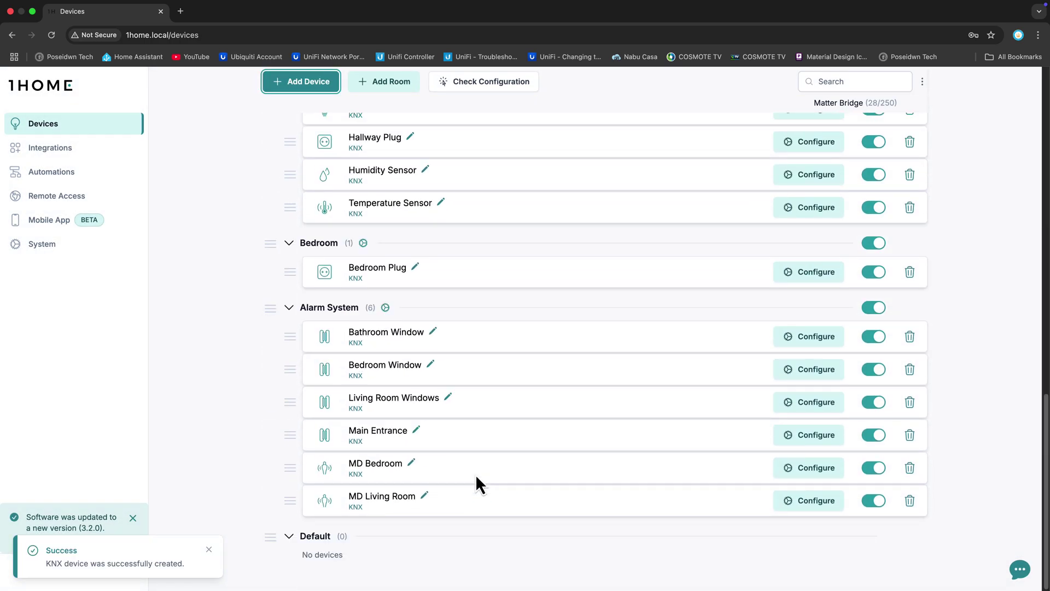
Step: Start a new manual KNX device and scroll the device type list down to Pulse
scroll(436, 363, up, 20)
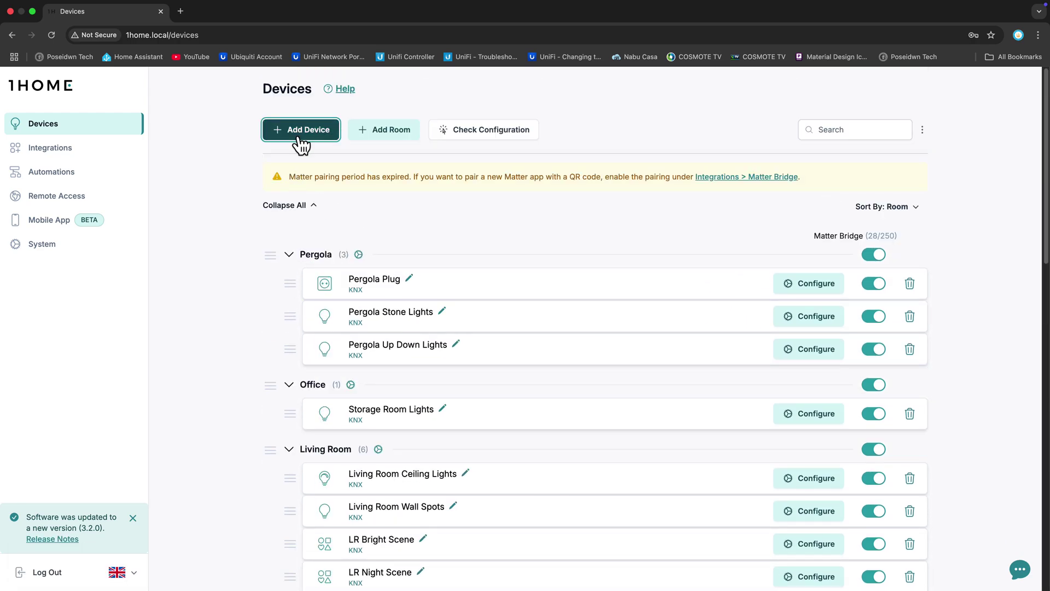
click(301, 131)
click(482, 363)
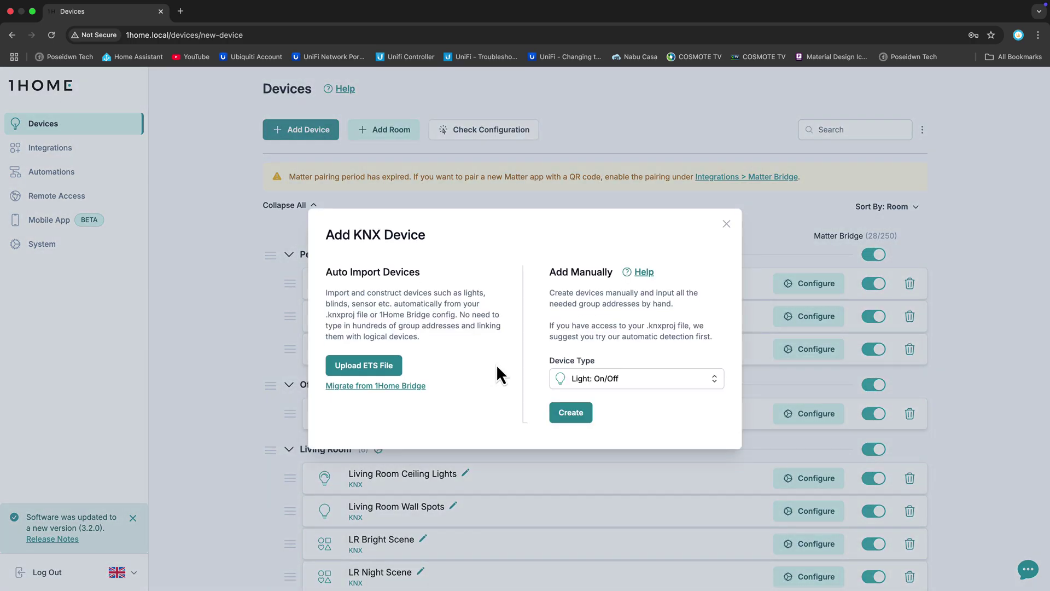
click(618, 380)
scroll(621, 425, down, 4)
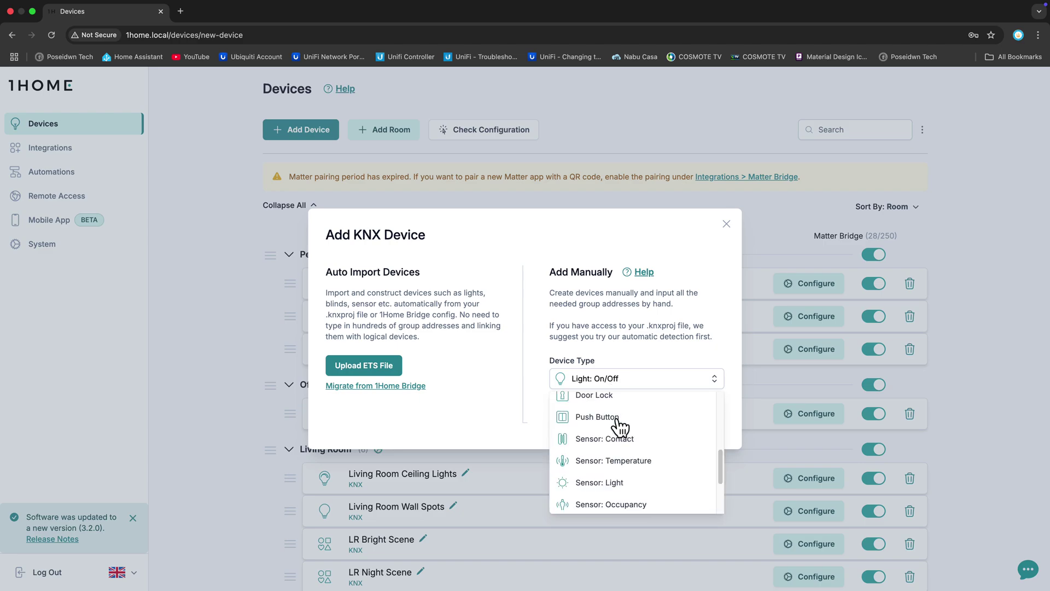
scroll(621, 426, down, 2)
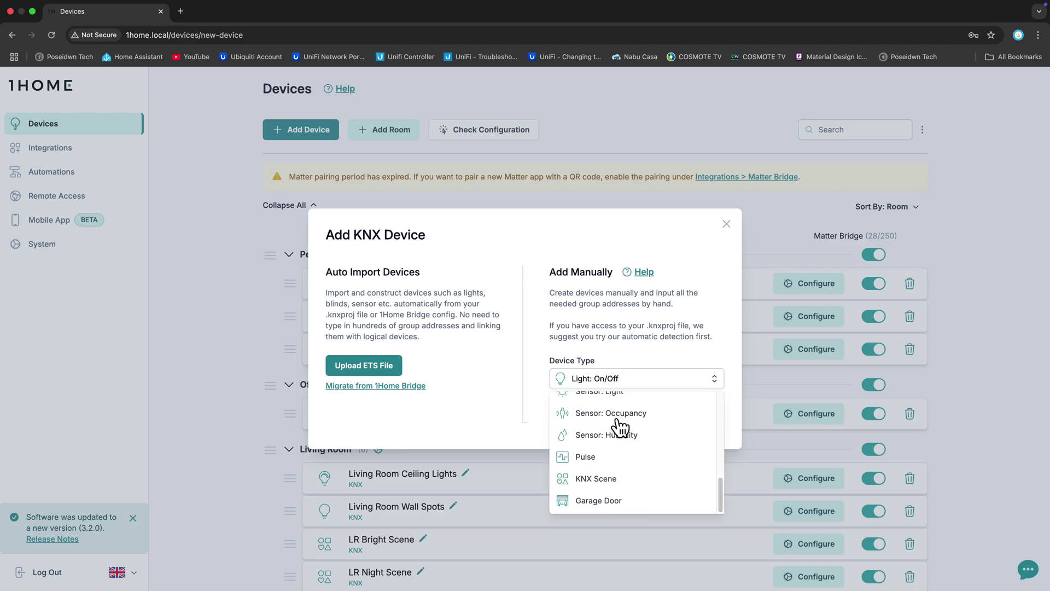
Step: Make a Pulse device named Stay Arm in the Alarm System room
click(594, 467)
click(571, 414)
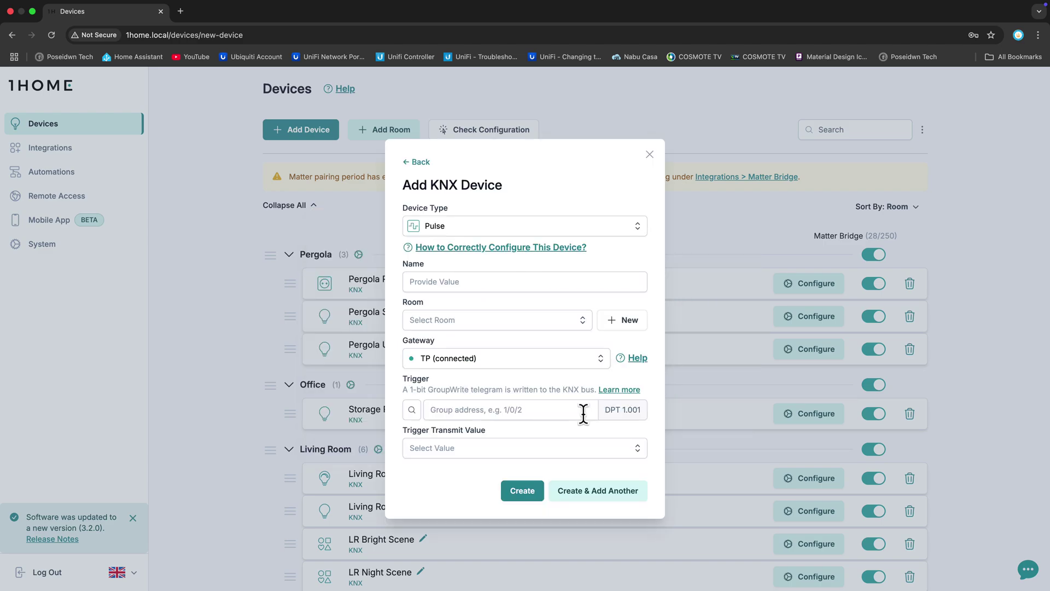
click(492, 281)
click(490, 307)
click(495, 321)
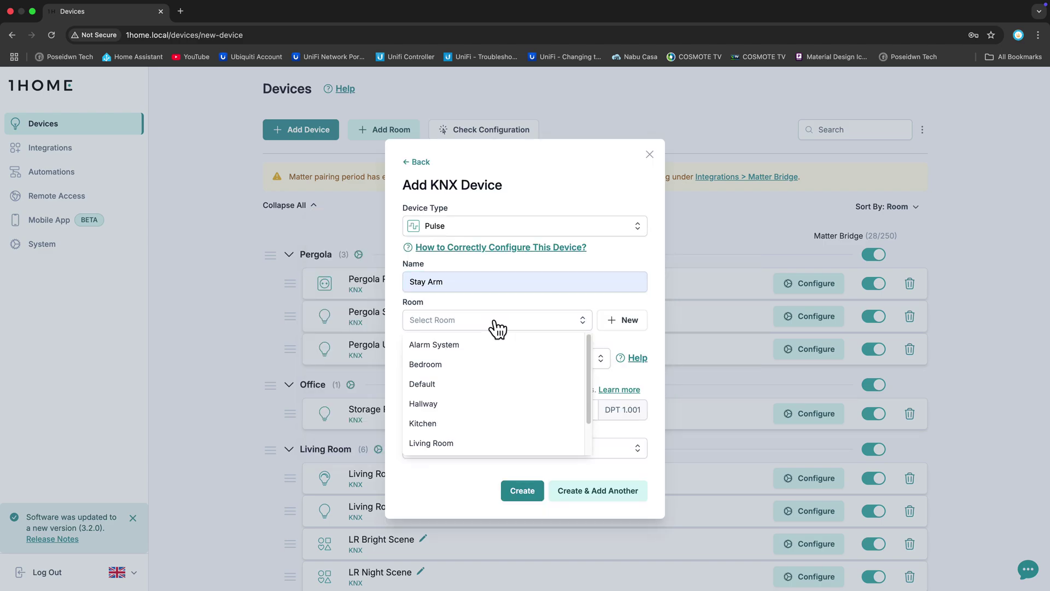
click(466, 343)
Step: Set its trigger to group address 7/1/36 with transmit value 1, then create it
click(413, 410)
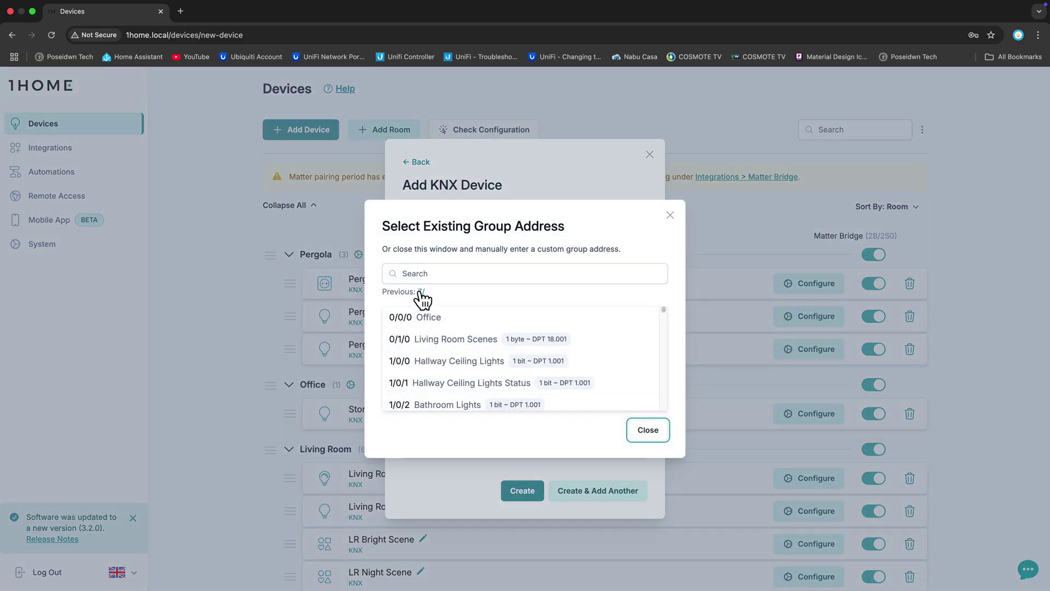
click(420, 292)
scroll(460, 366, down, 5)
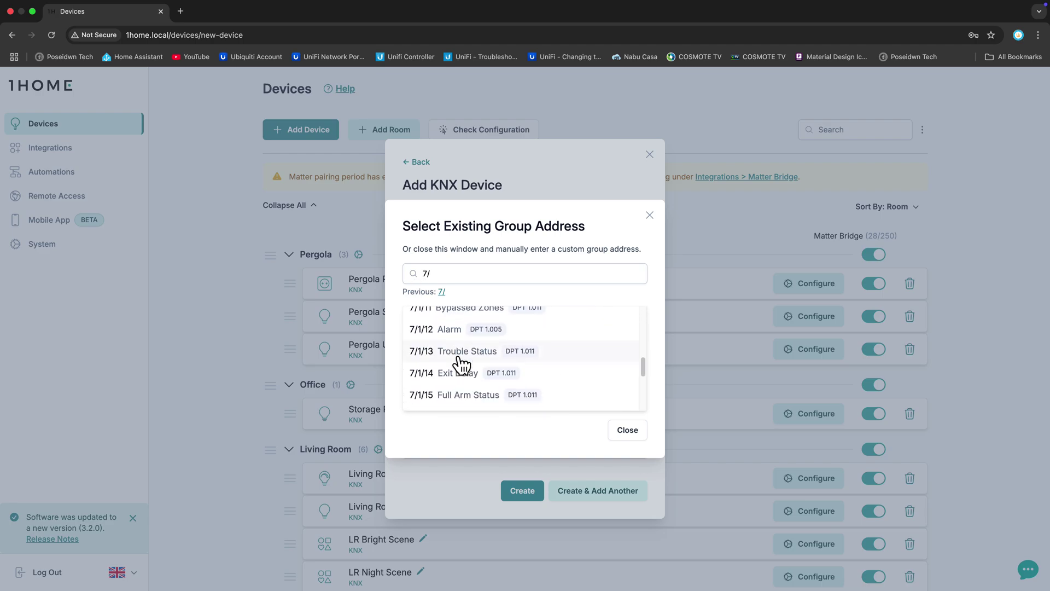
scroll(463, 364, down, 10)
click(460, 378)
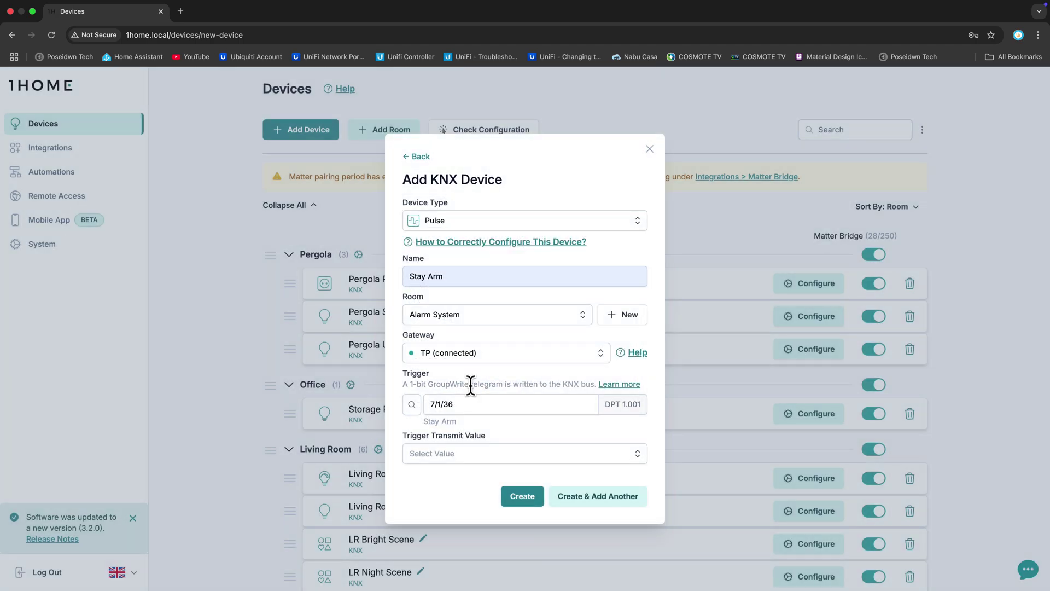
click(469, 453)
click(436, 496)
click(520, 497)
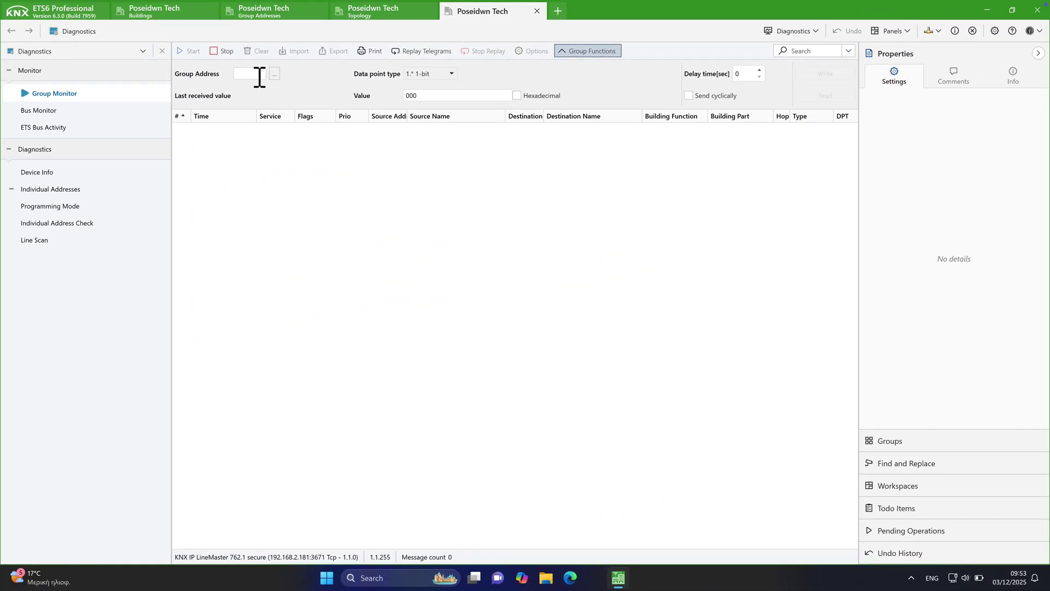
Step: Write an On telegram to group address 7/1/36 from the Group Monitor
click(259, 74)
text(7/1/36)
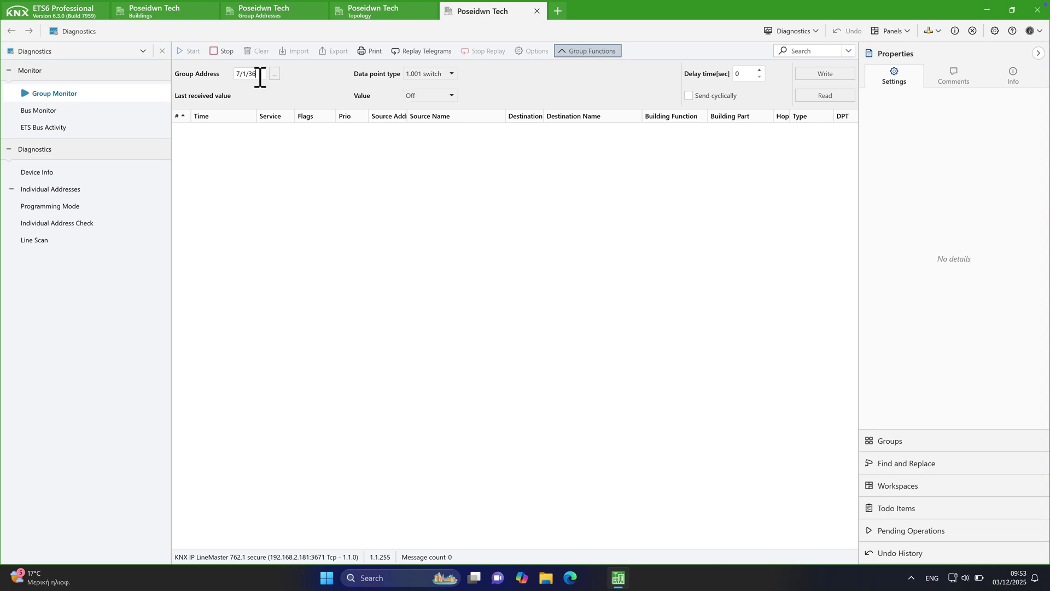
click(450, 96)
click(432, 123)
click(825, 74)
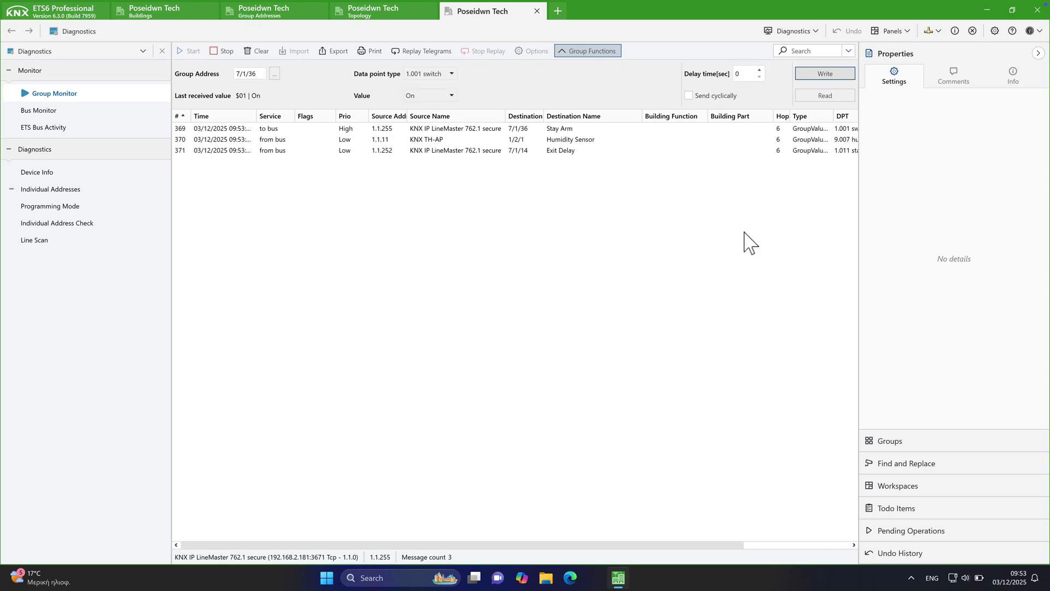
click(1037, 53)
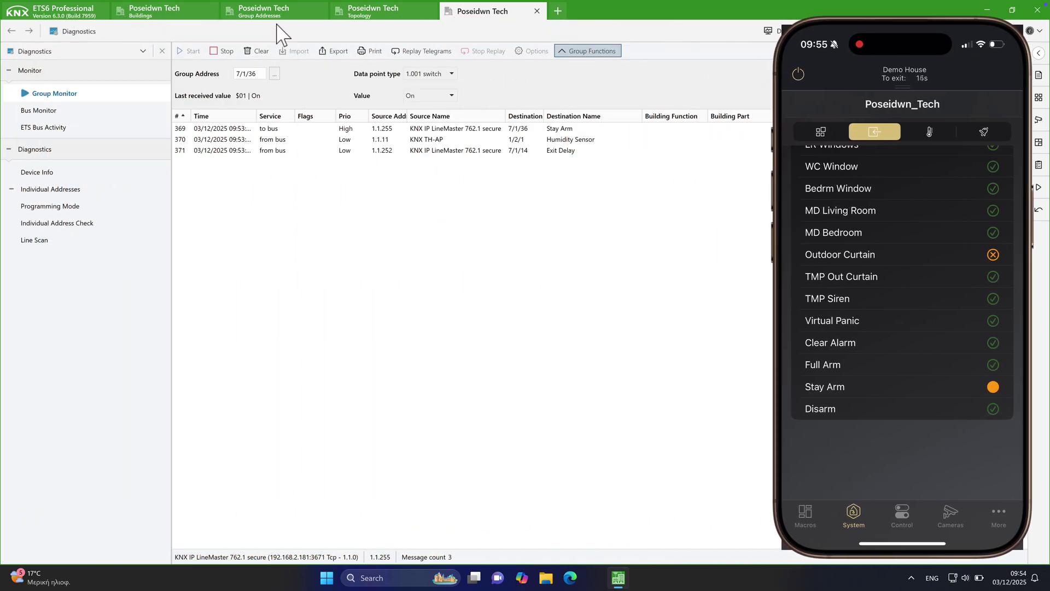
Step: Write On to the Disarm group address 7/1/37 from the Group Addresses list
click(275, 16)
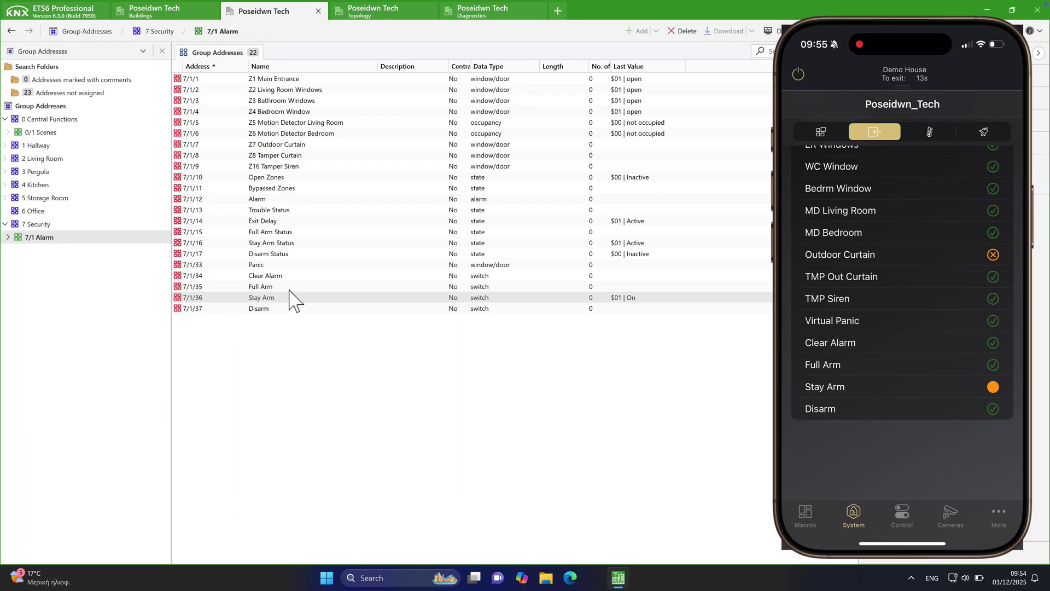
right_click(317, 308)
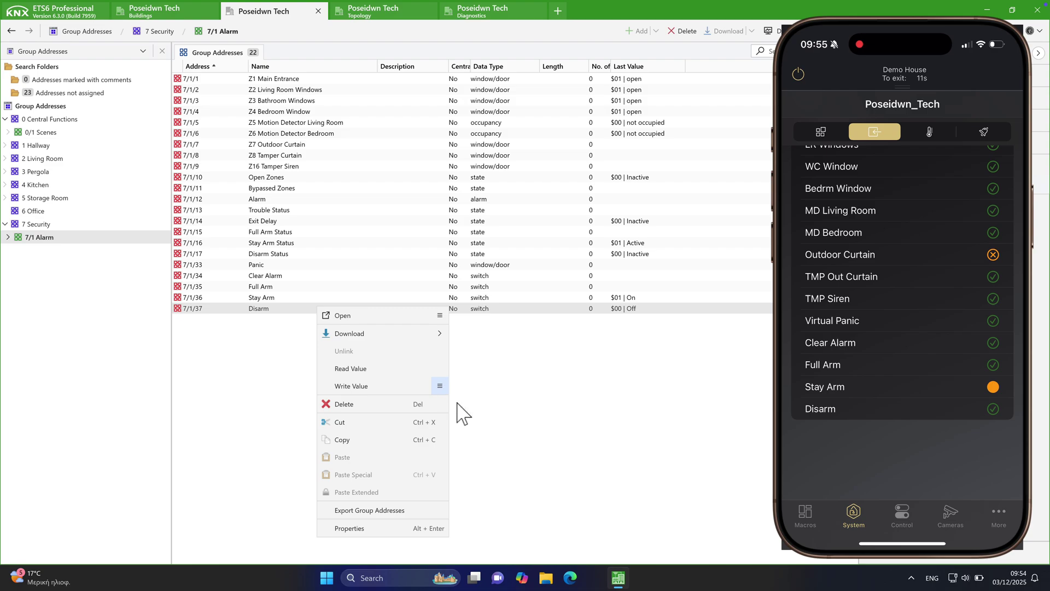
click(459, 407)
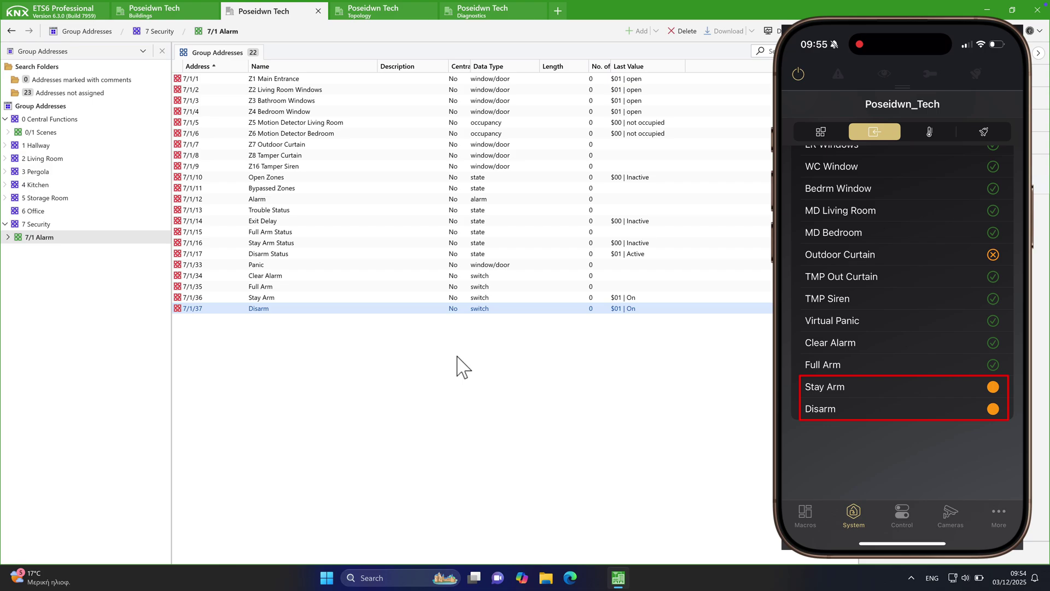
Step: Write On to the Stay Arm group address
right_click(300, 299)
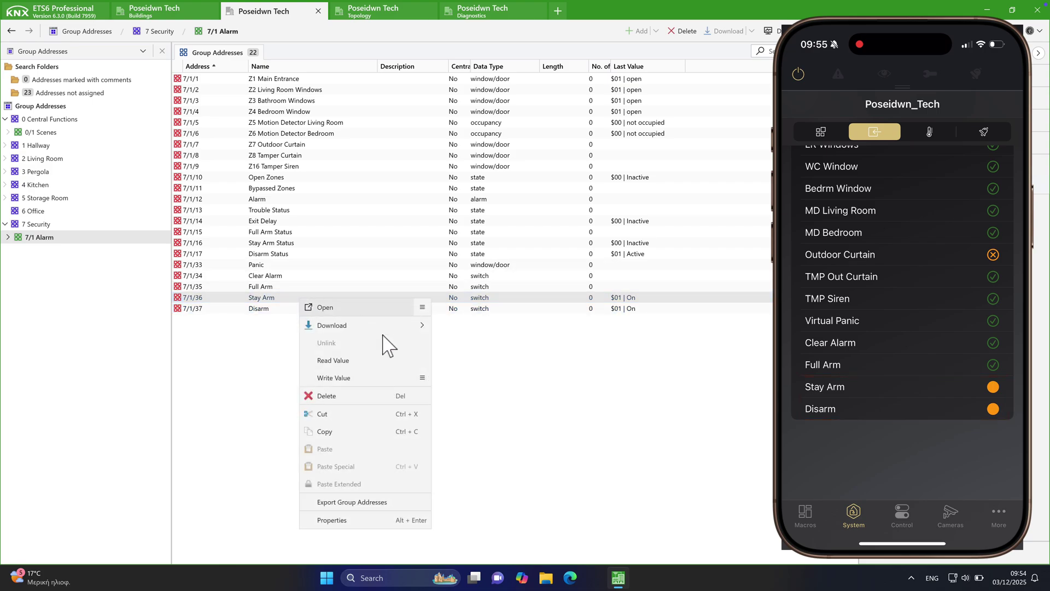
mouse_move(425, 382)
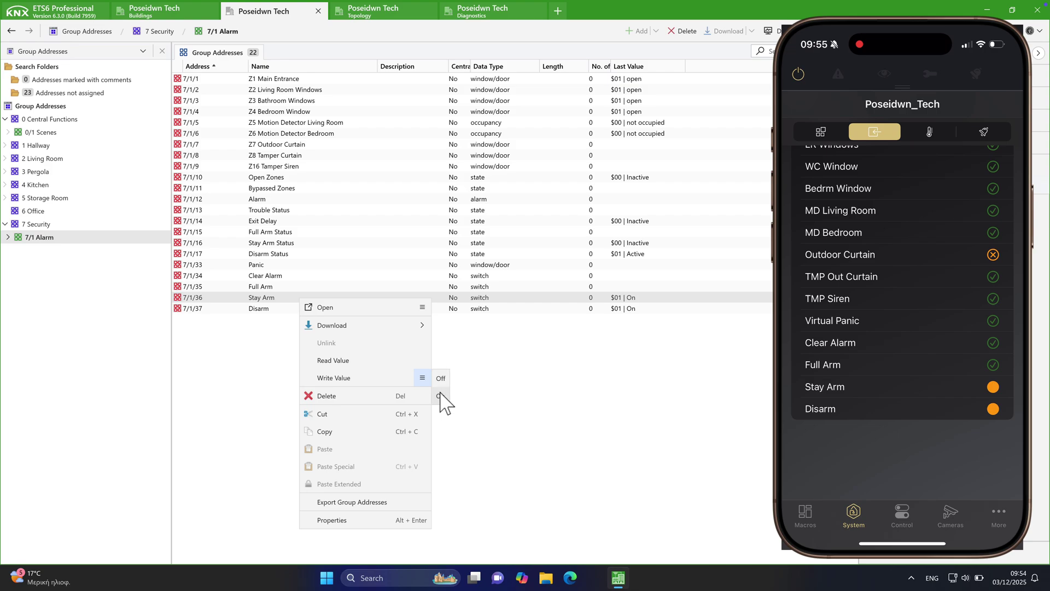
click(441, 395)
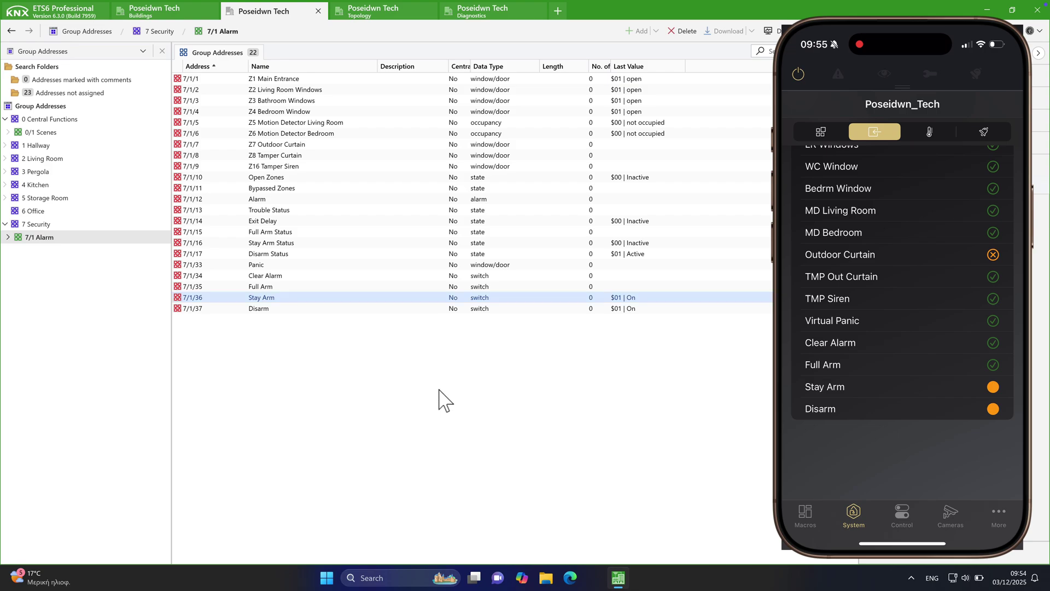
Step: Reset both Stay Arm and Disarm to Off
right_click(389, 299)
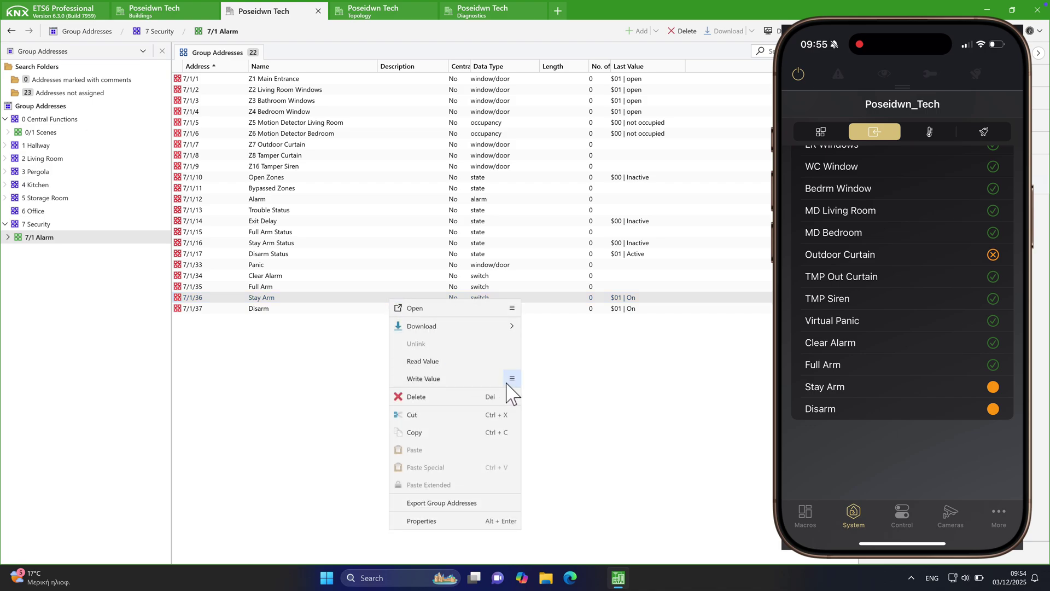
click(534, 383)
click(391, 311)
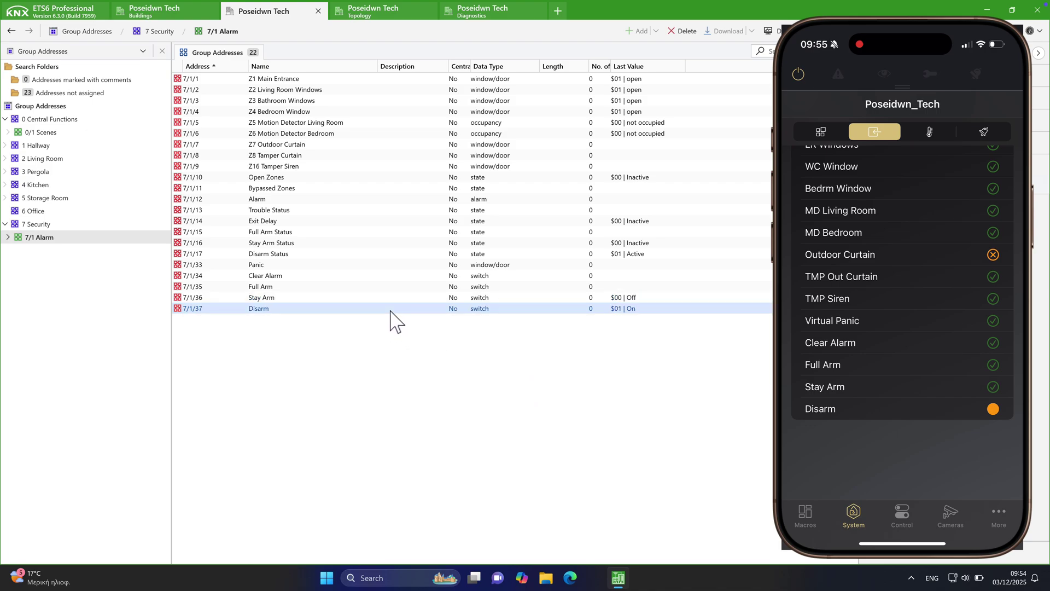
right_click(391, 310)
click(533, 391)
Step: Write On to Stay Arm again so the alarm arms
right_click(336, 299)
mouse_move(455, 377)
click(482, 395)
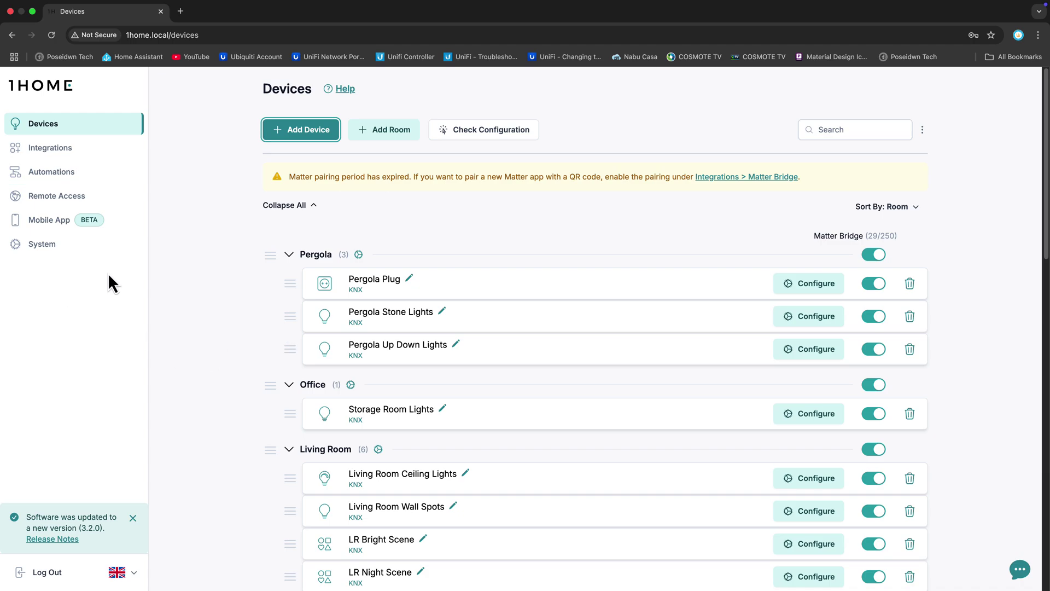
Step: Create a new automation named 'Stay Arm Automation' from the Automations page
click(70, 174)
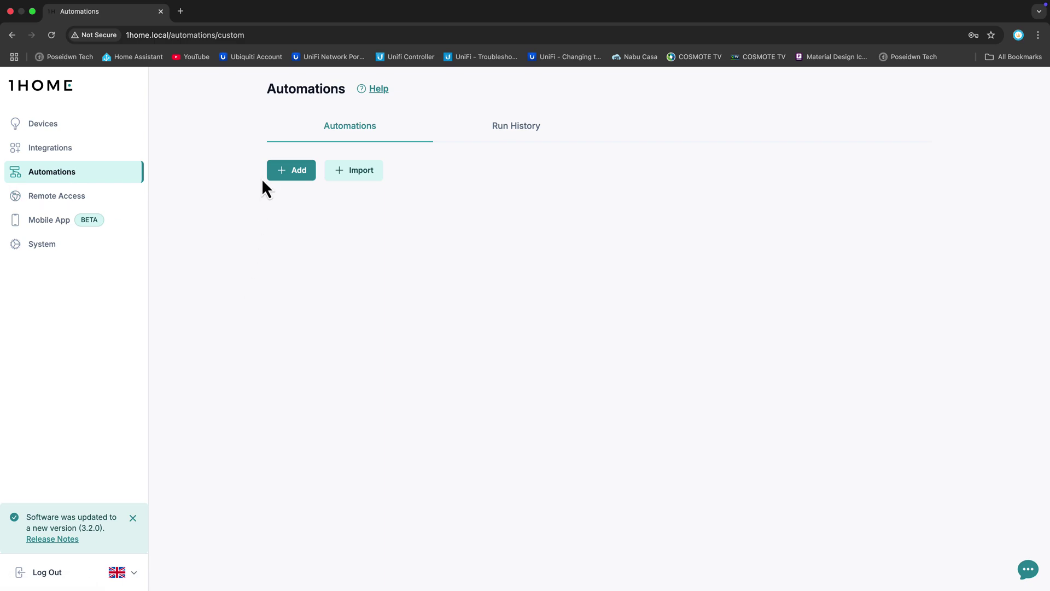
click(297, 174)
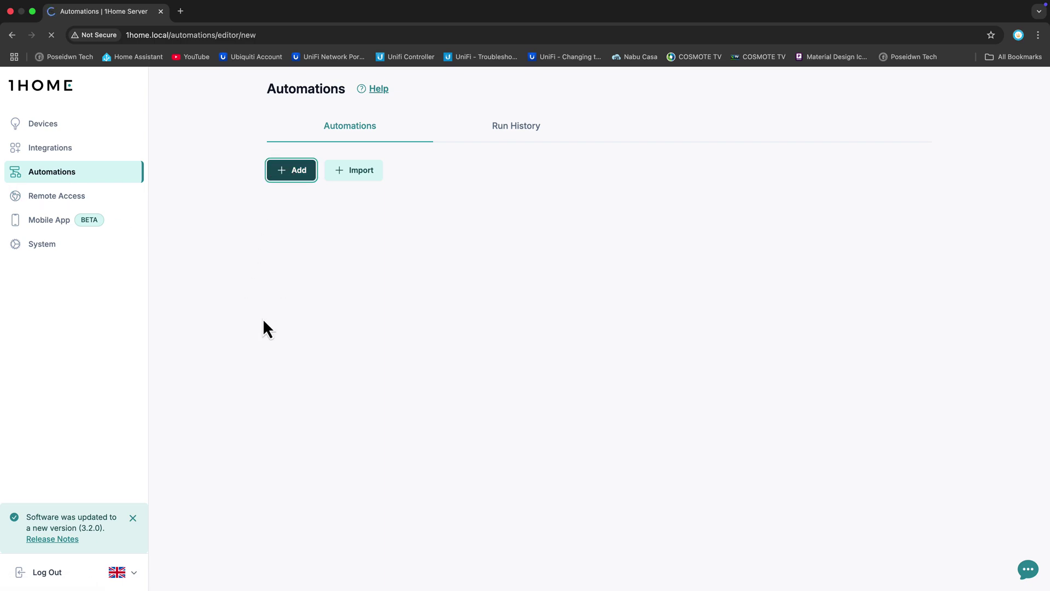
click(290, 151)
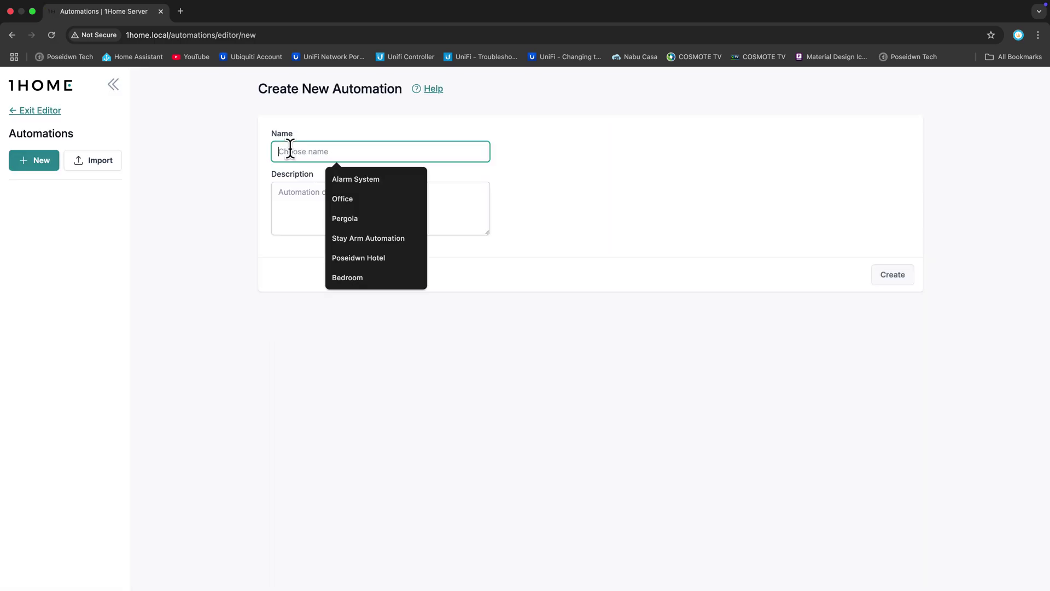
click(376, 238)
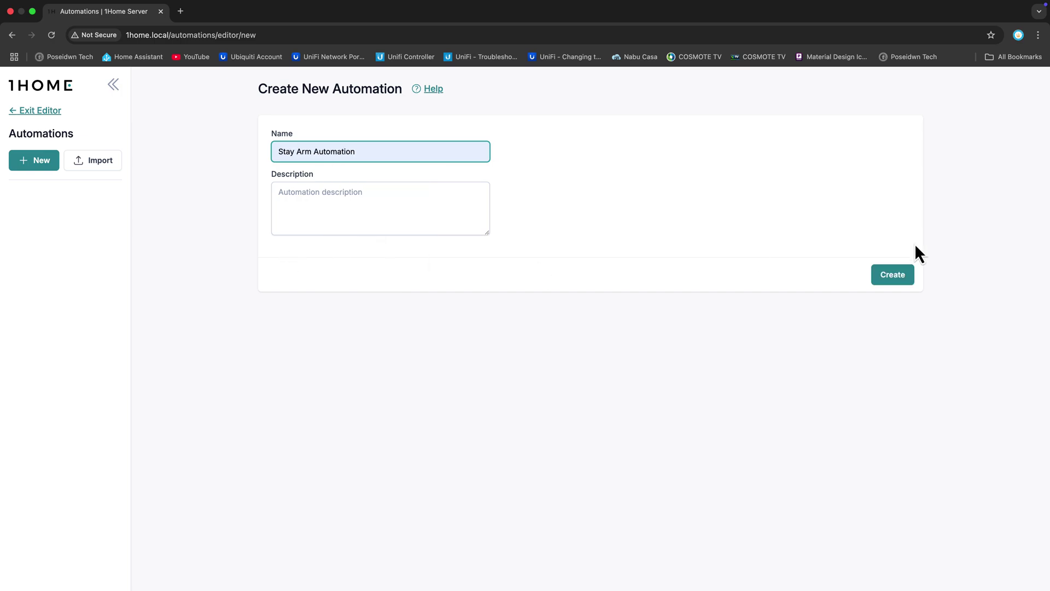
click(906, 274)
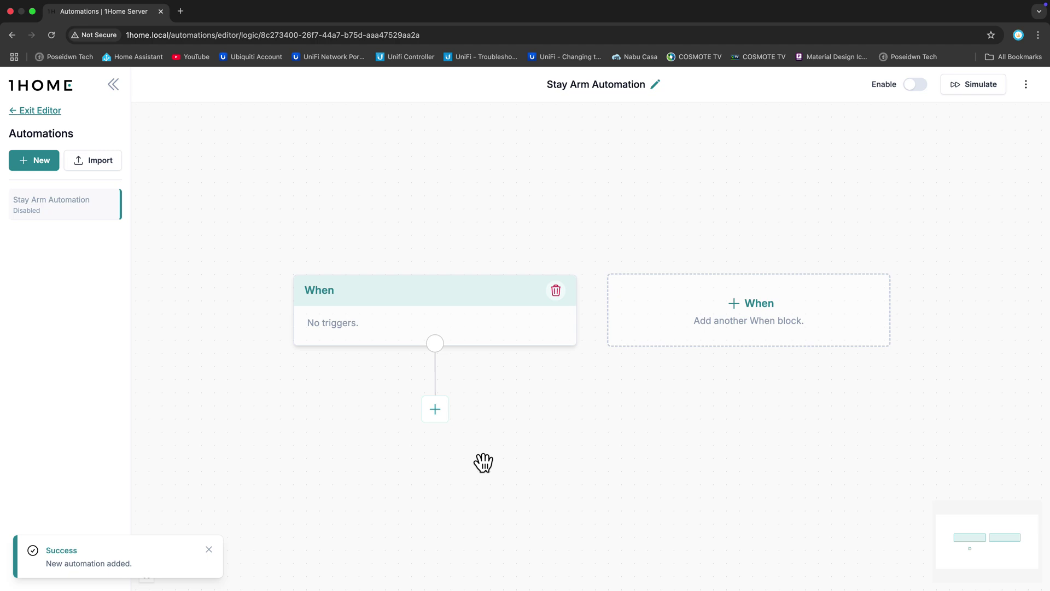
Step: Set the When trigger to Device Change: Stay Arm (Alarm System) Triggered
drag(399, 309, 329, 186)
click(262, 172)
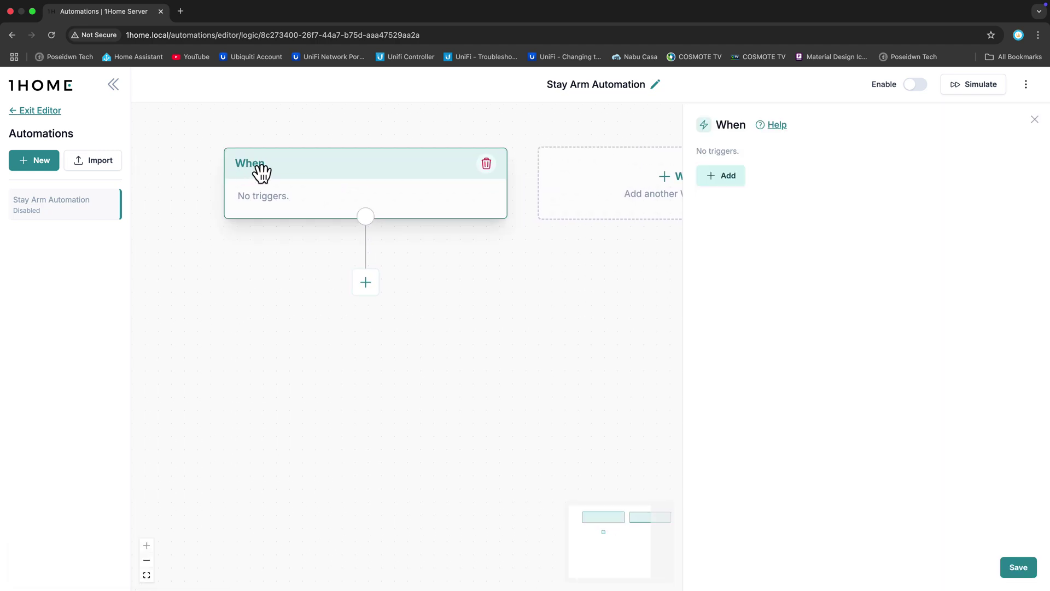
click(725, 186)
click(751, 195)
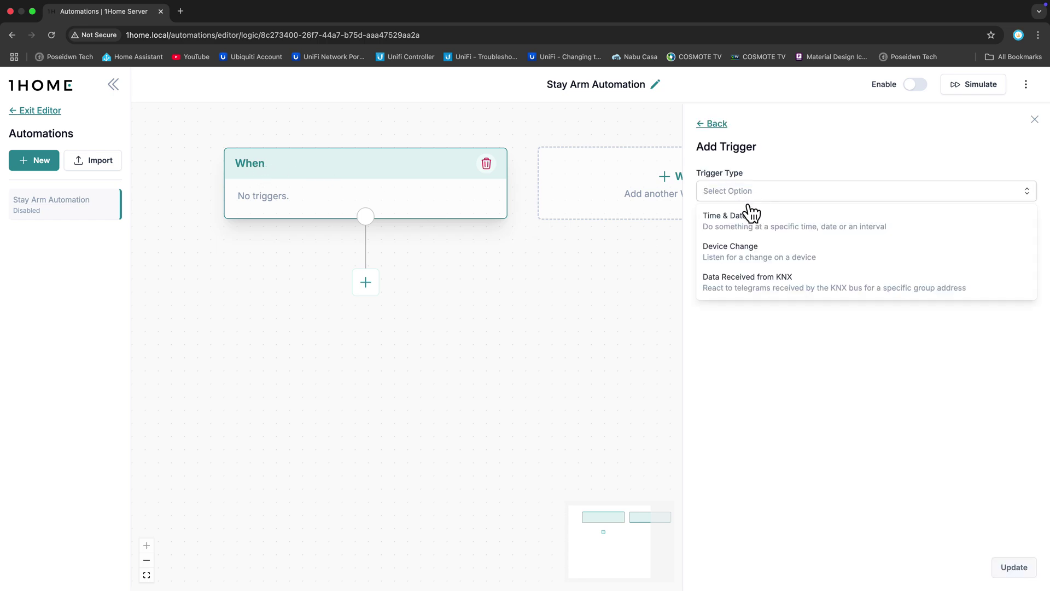
click(744, 245)
click(744, 244)
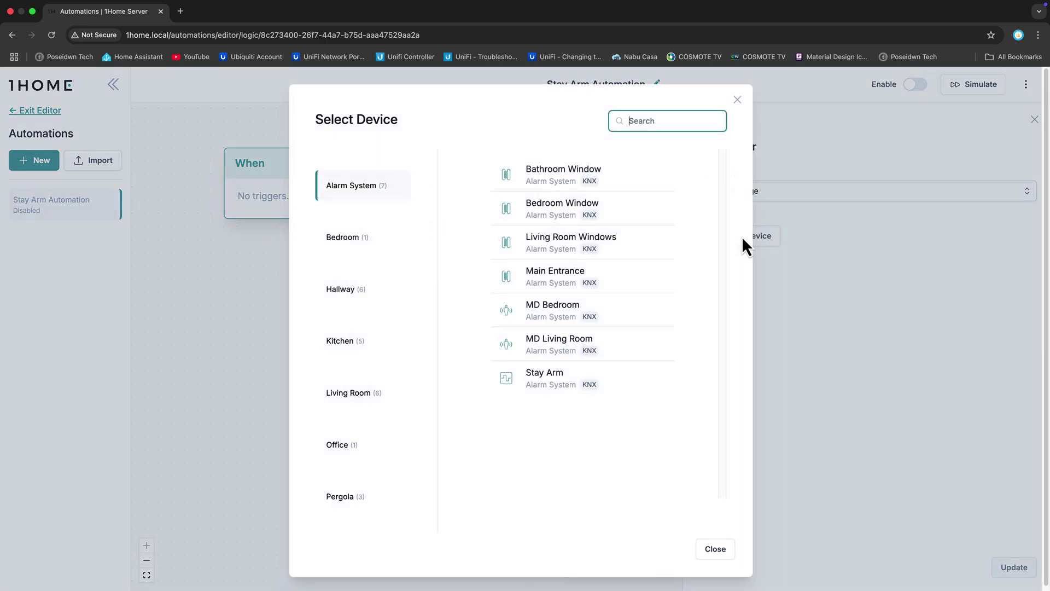
click(571, 378)
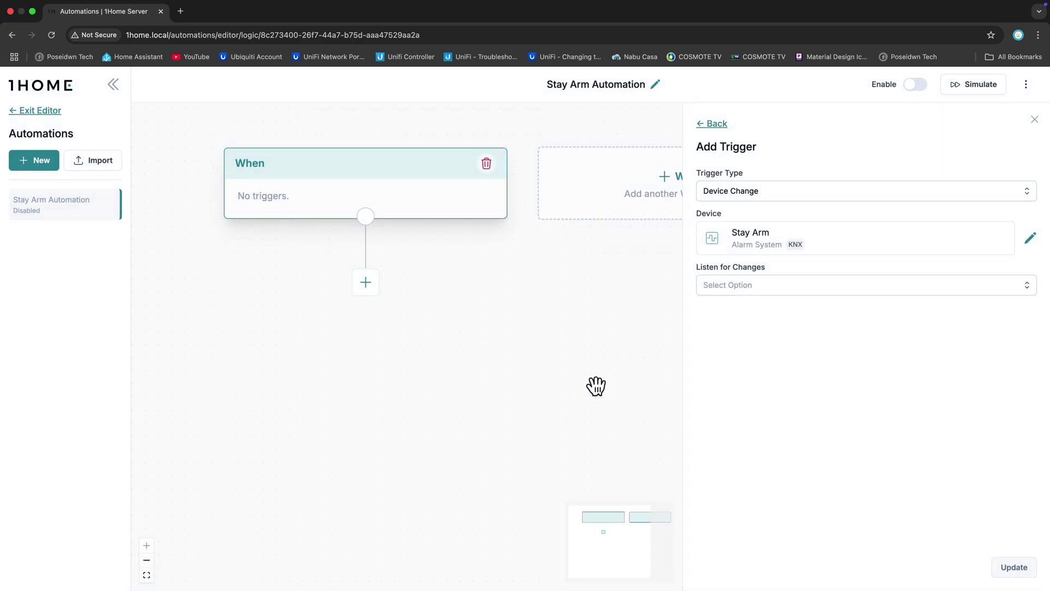
click(727, 290)
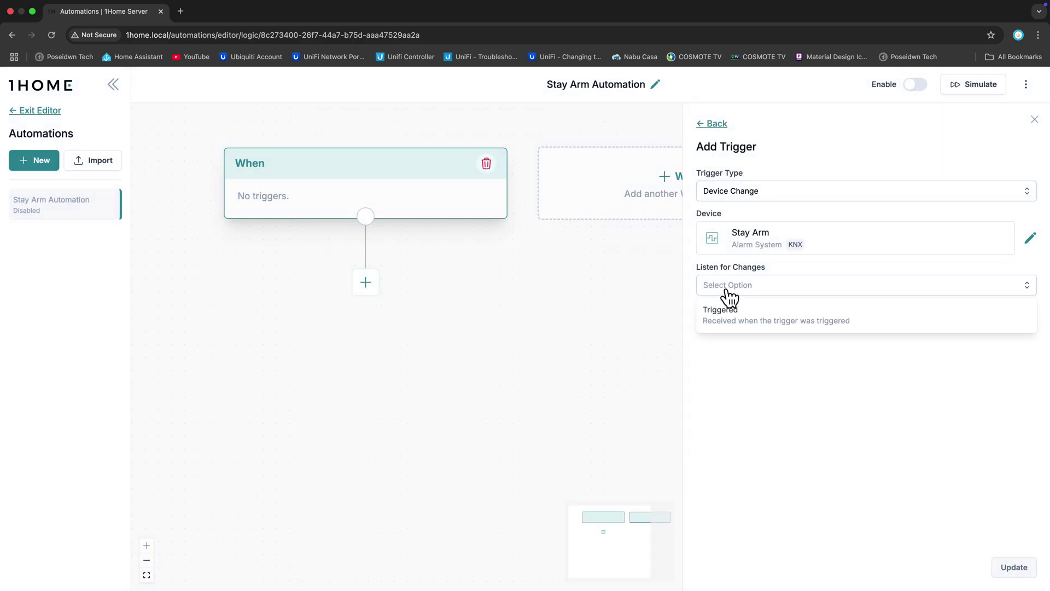
click(731, 316)
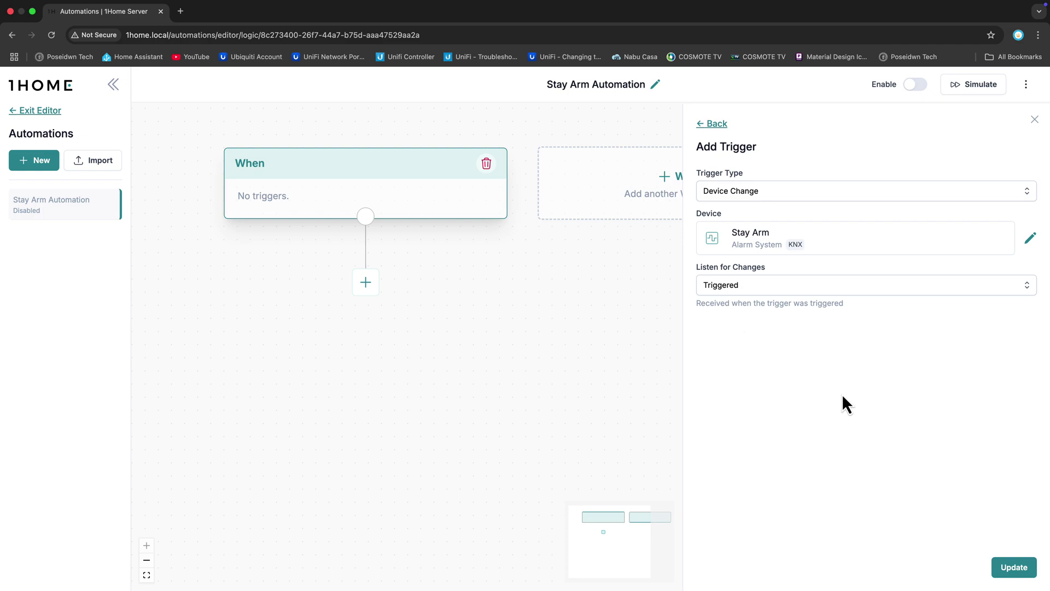
click(1014, 567)
click(1015, 569)
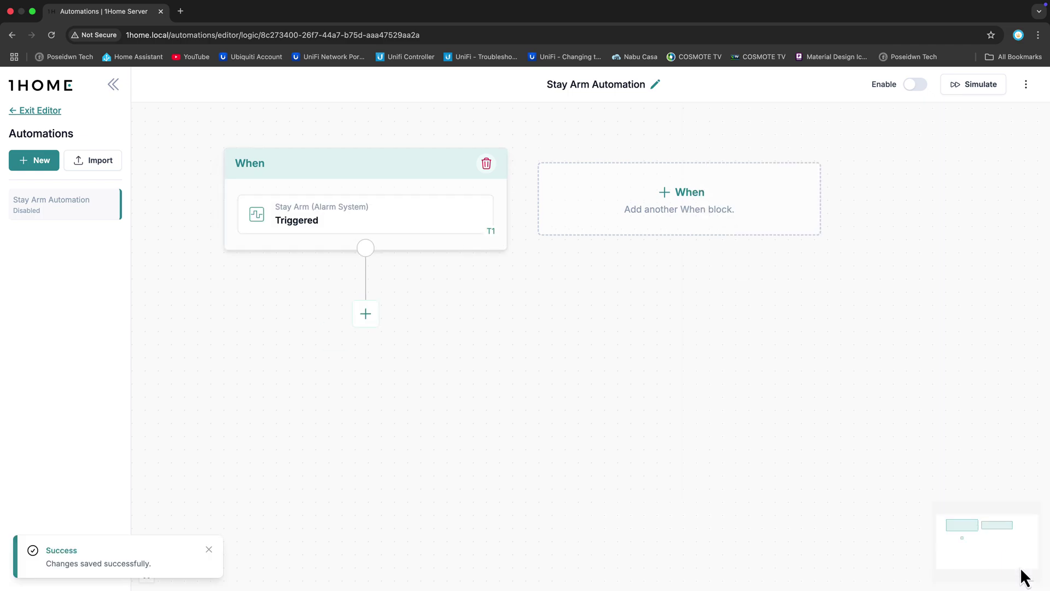
Step: Add a Wait block of 10 seconds after the trigger and save it
click(372, 317)
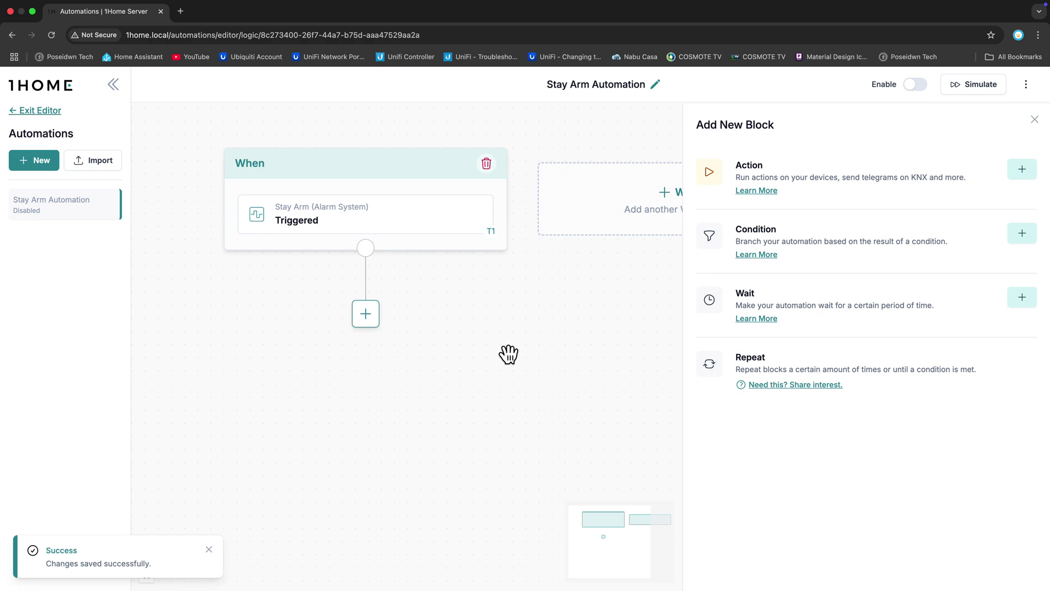
click(1020, 299)
click(713, 175)
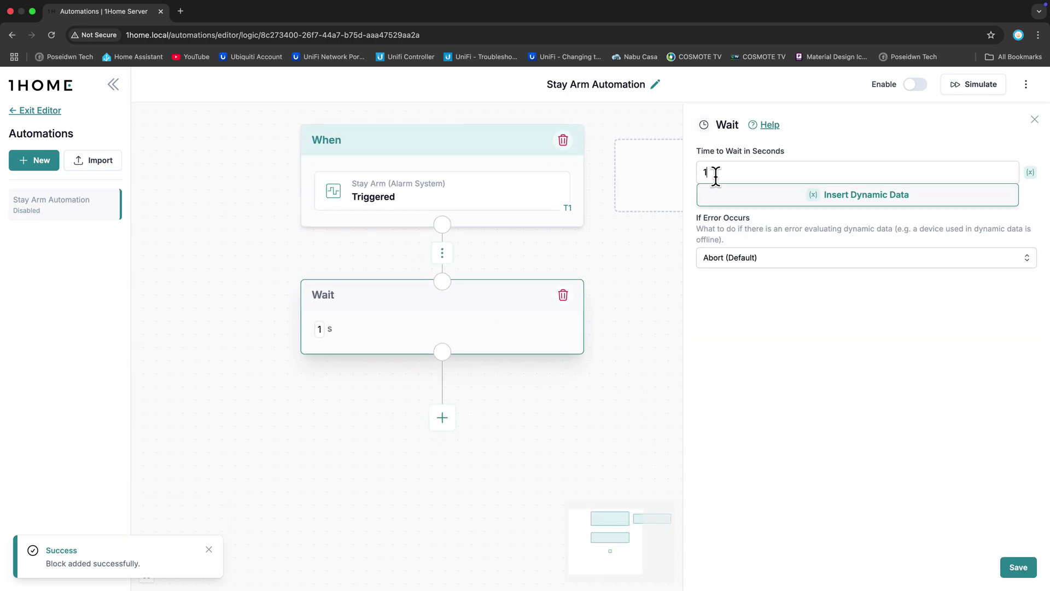
text(0)
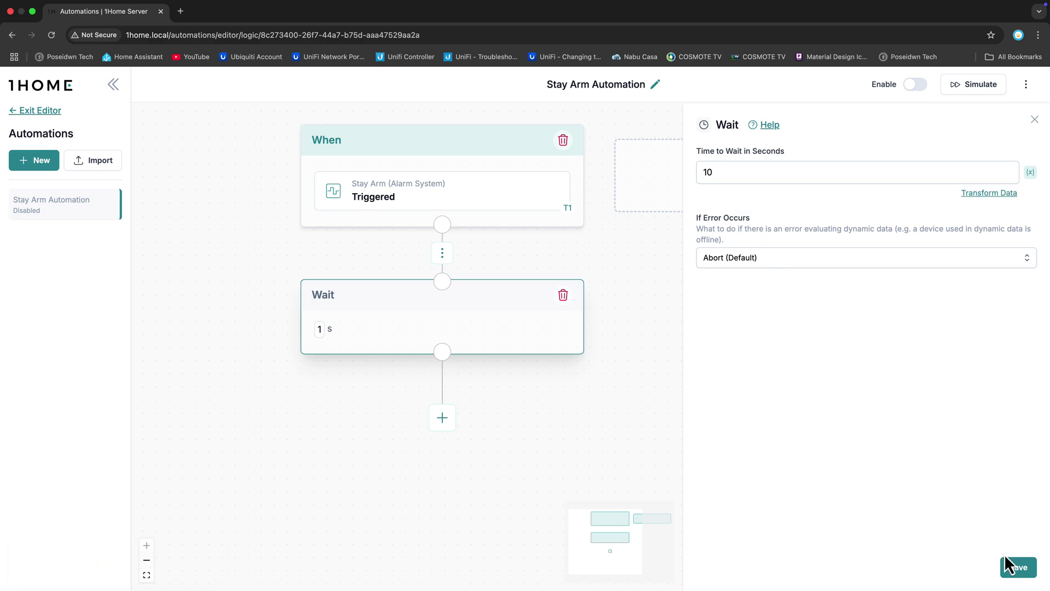
click(1013, 567)
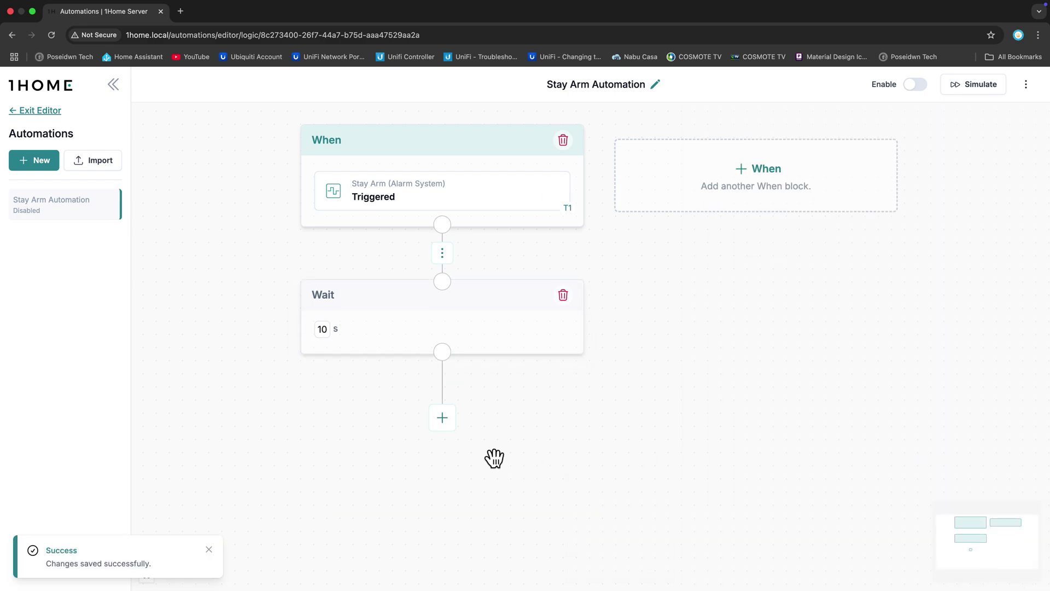
click(443, 421)
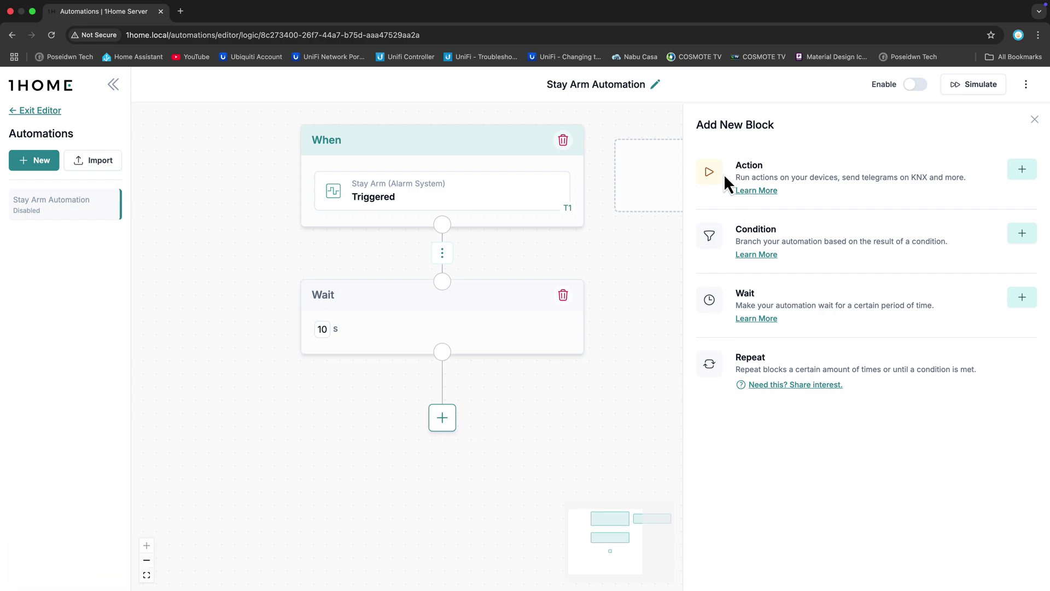
Step: Add an Actions block with a Write to KNX action on the TP gateway
click(1020, 171)
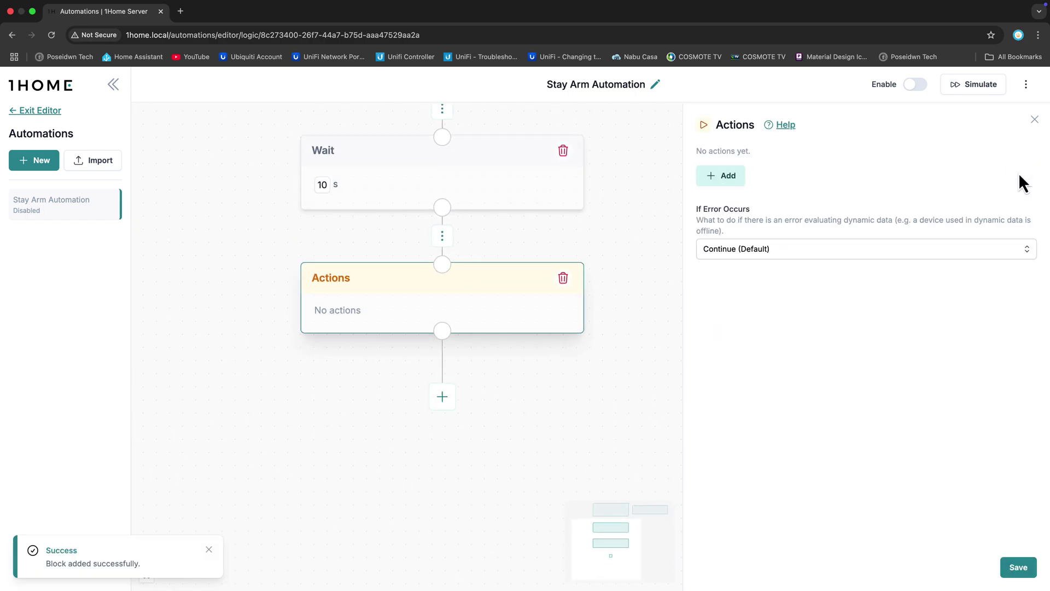
click(724, 177)
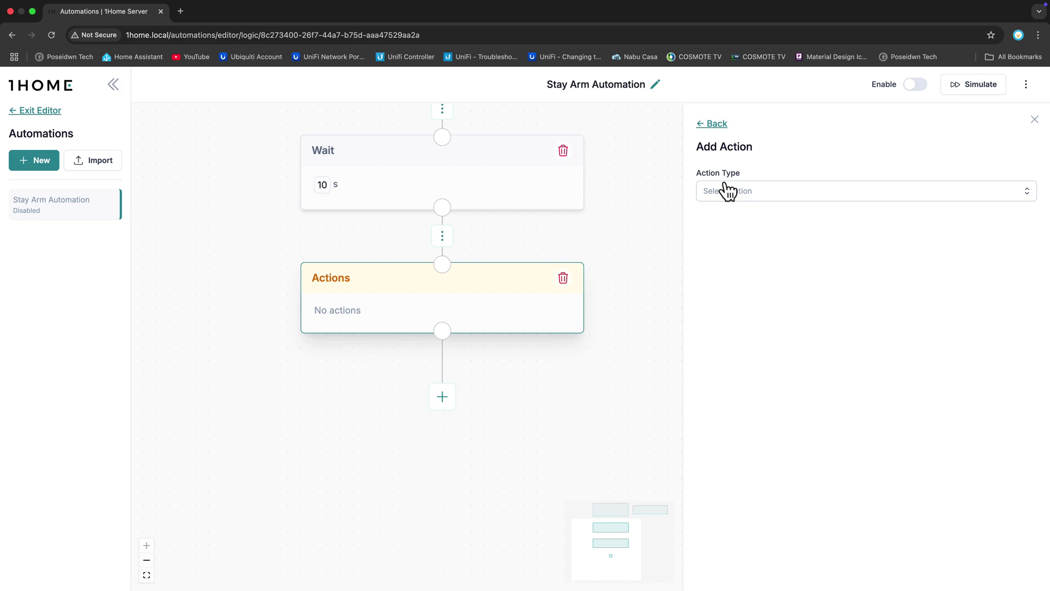
click(765, 200)
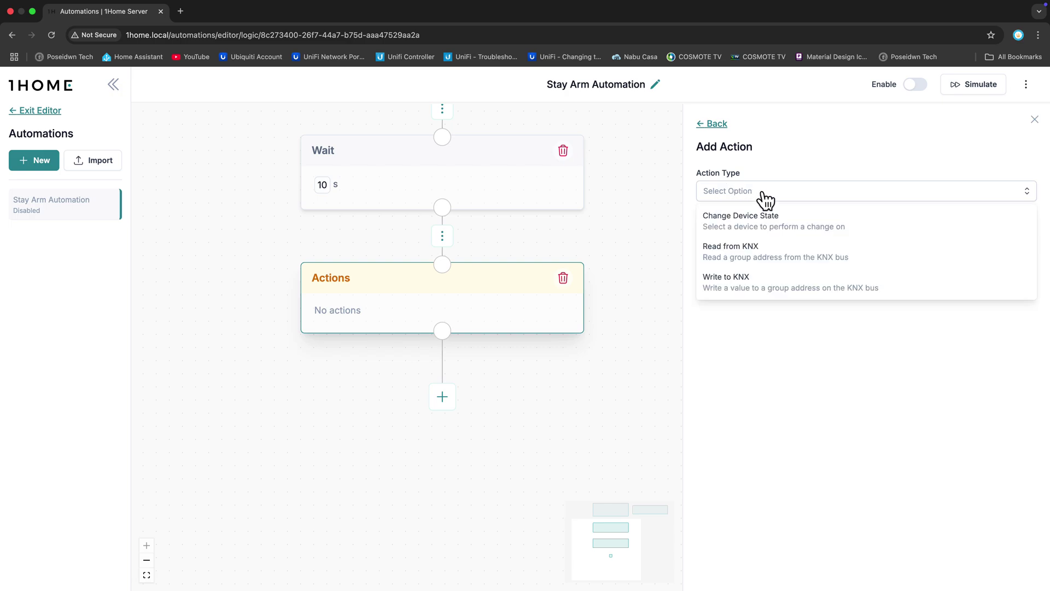
click(738, 278)
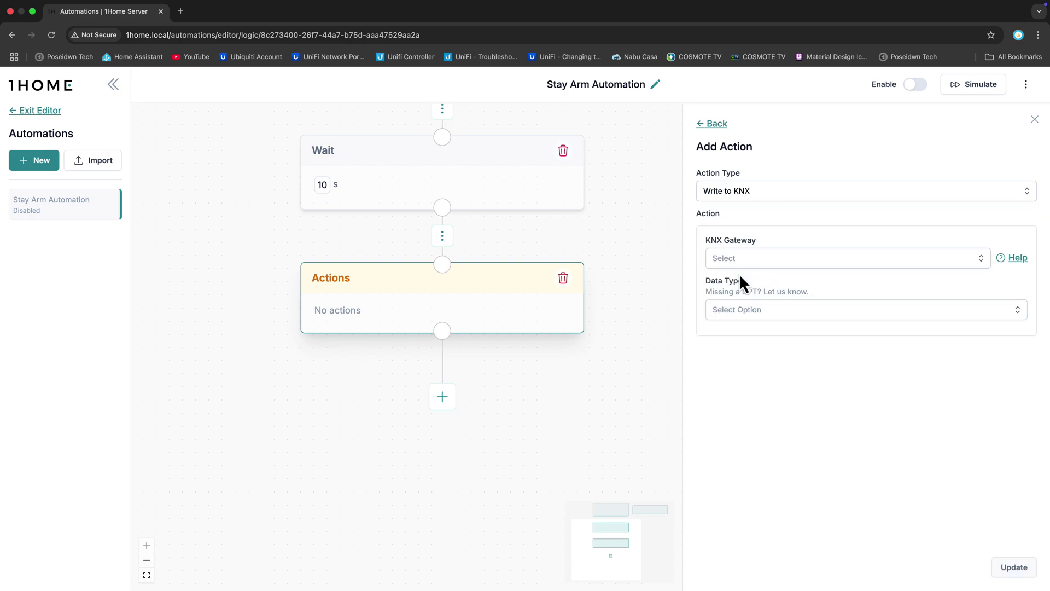
click(762, 261)
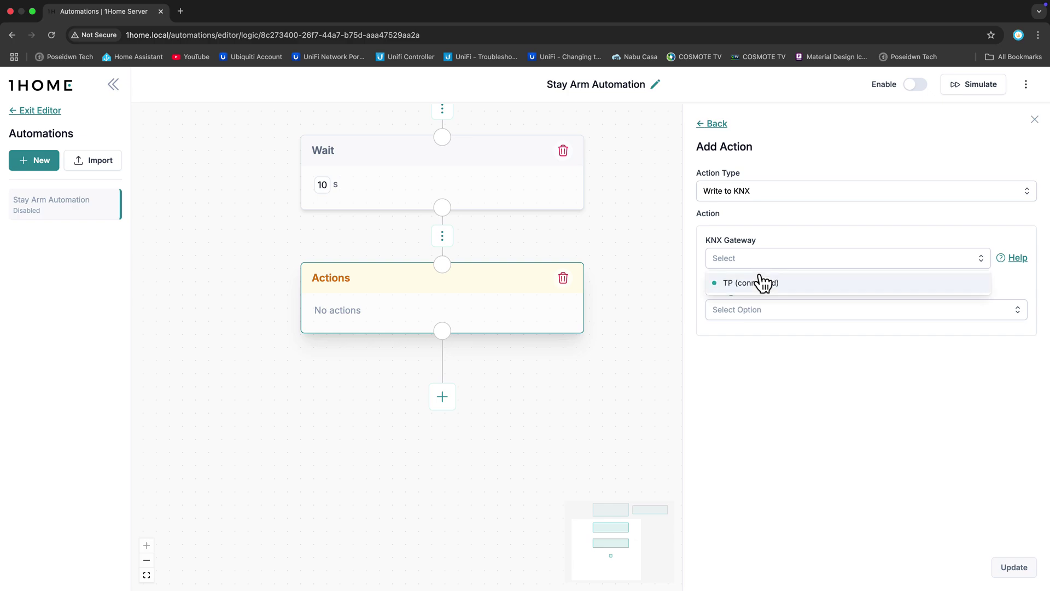
click(761, 281)
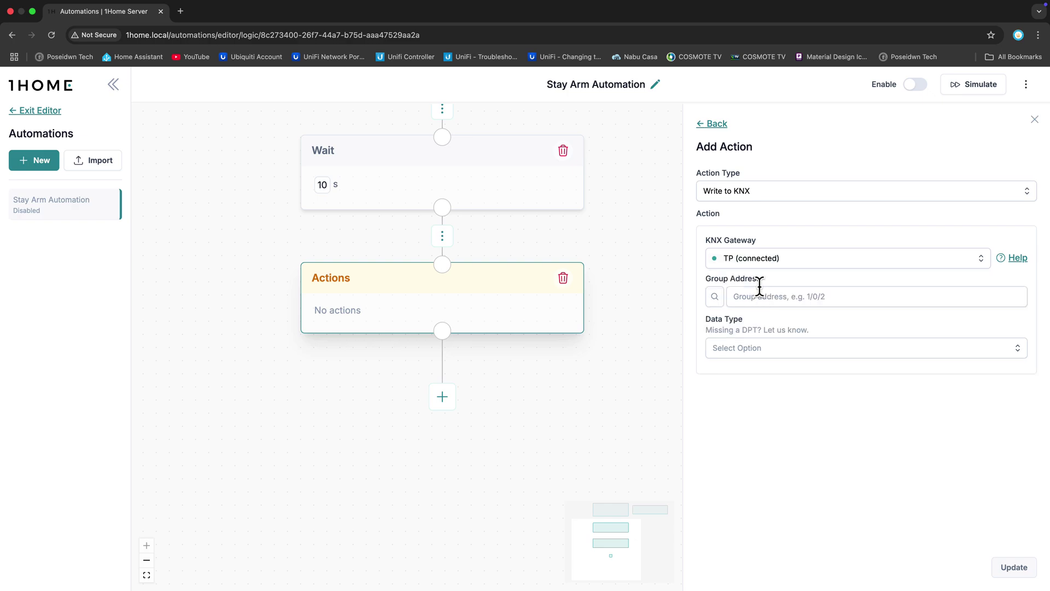
Step: Have the action write Off to group address 7/1/36 Stay Arm, and save the automation
click(720, 298)
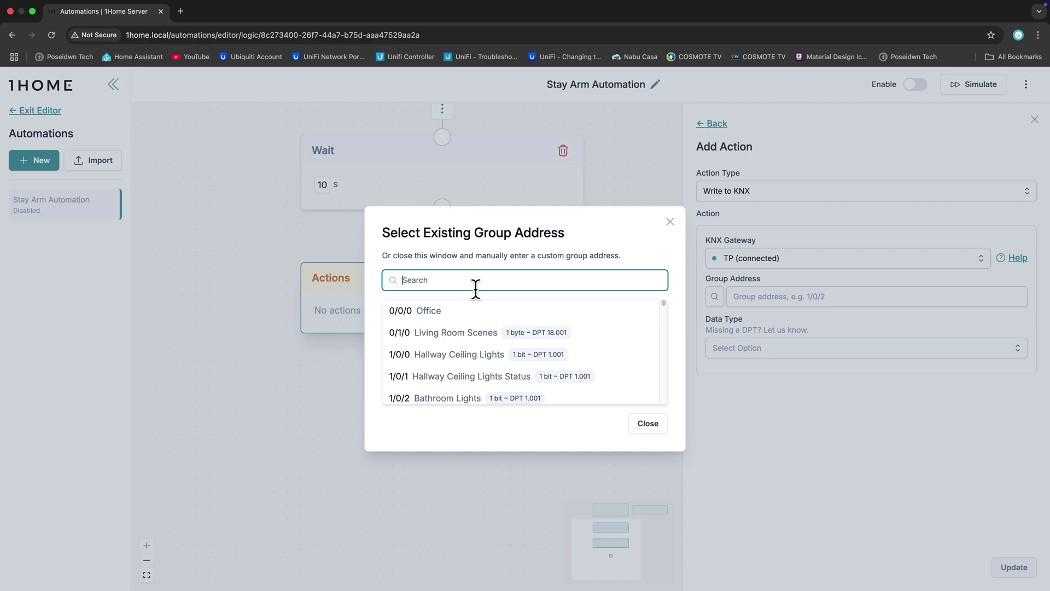
text(7/)
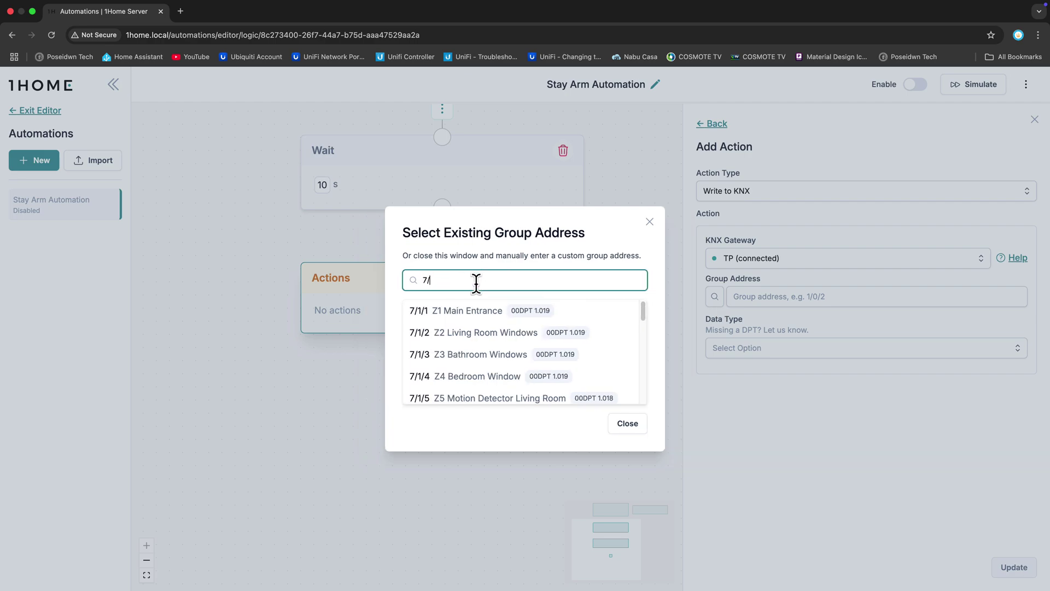
scroll(481, 367, down, 4)
text(/)
scroll(482, 367, down, 6)
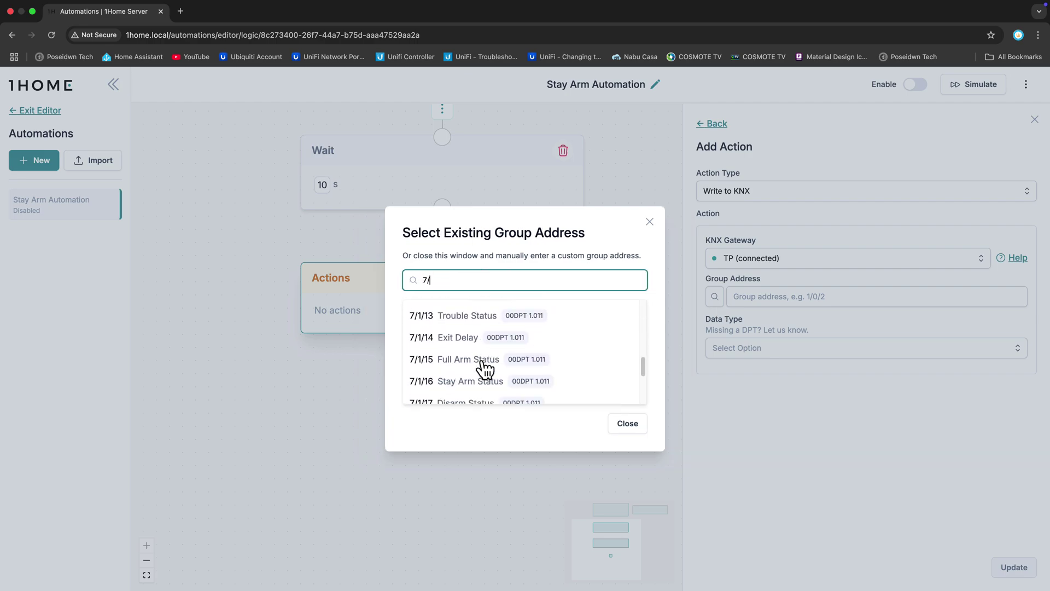
scroll(446, 378, down, 2)
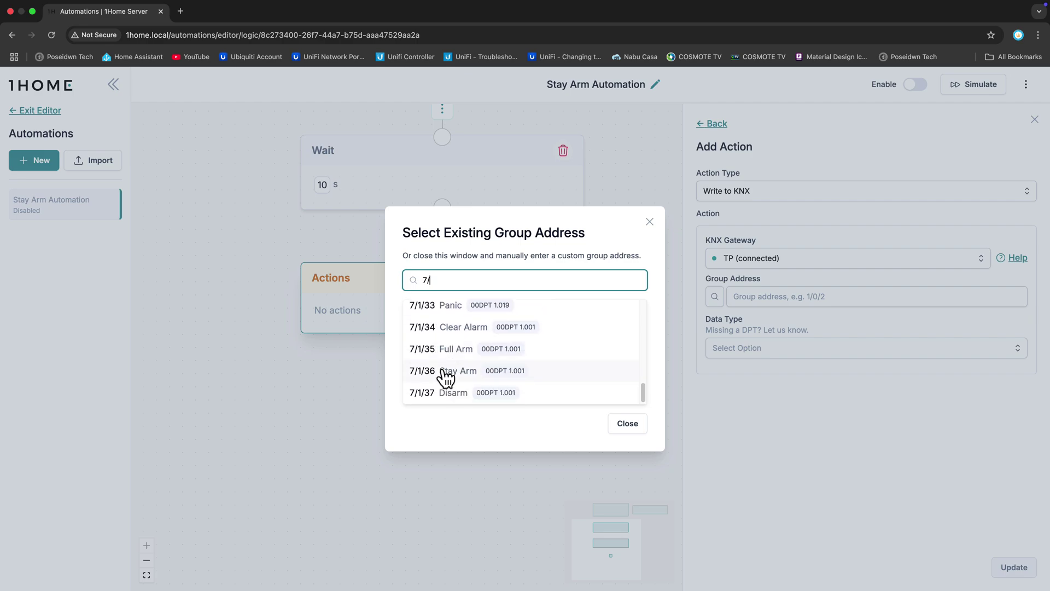
click(445, 375)
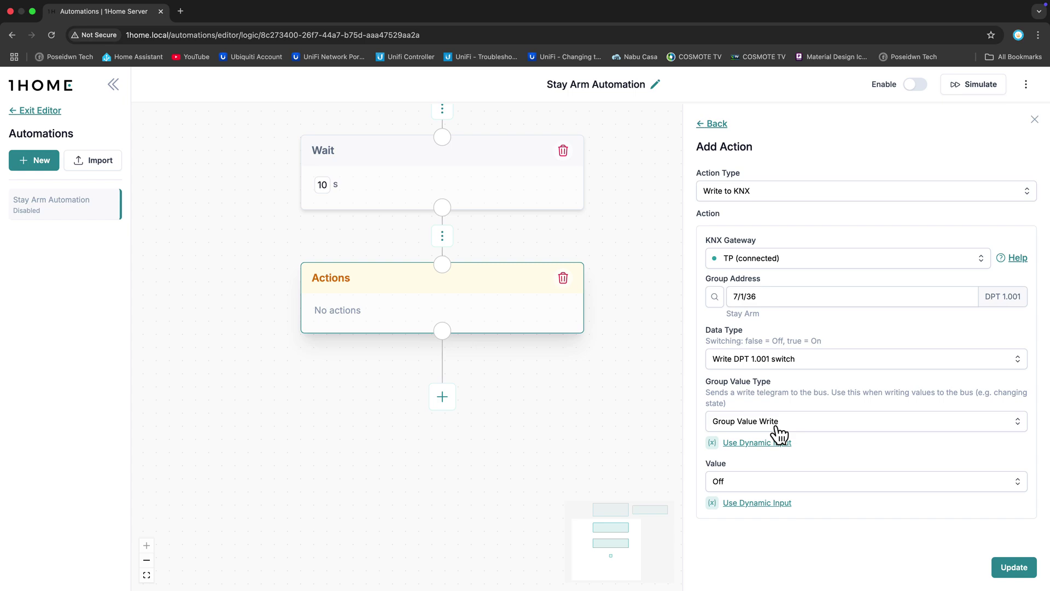
click(760, 486)
click(744, 526)
click(1013, 569)
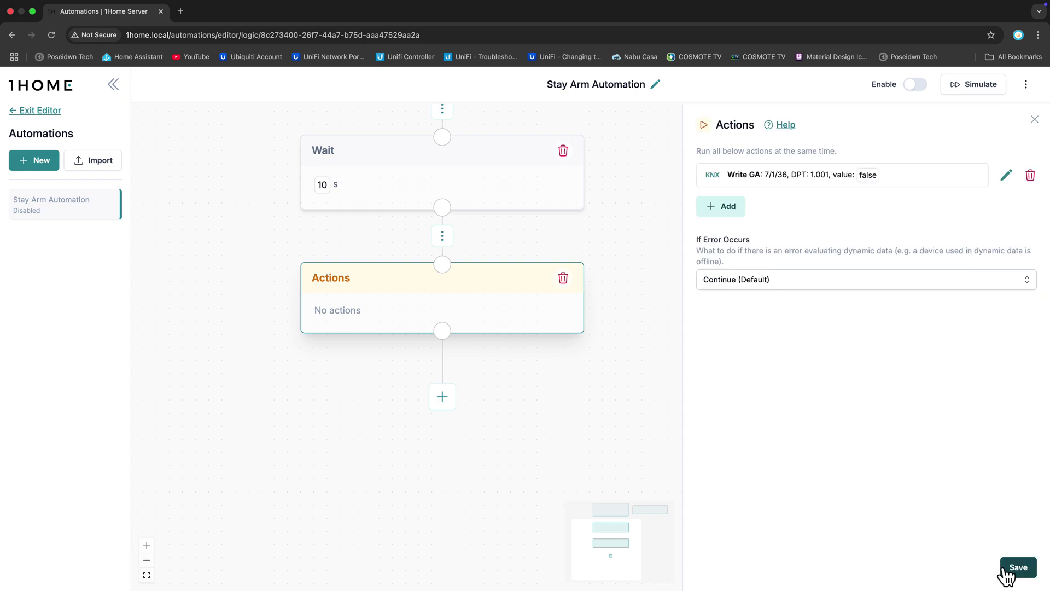
click(1022, 569)
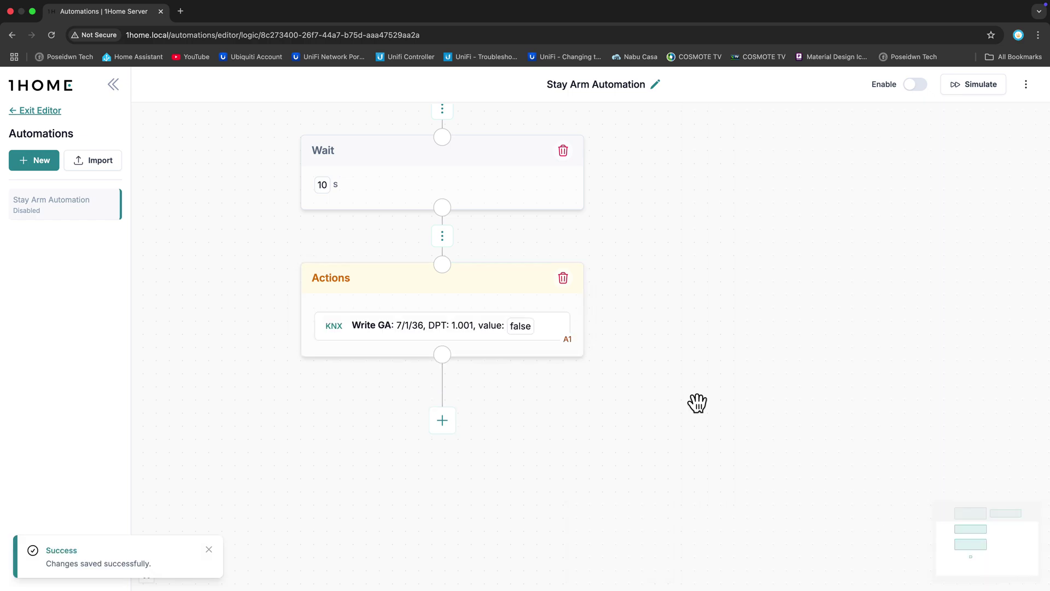
drag(496, 285, 526, 414)
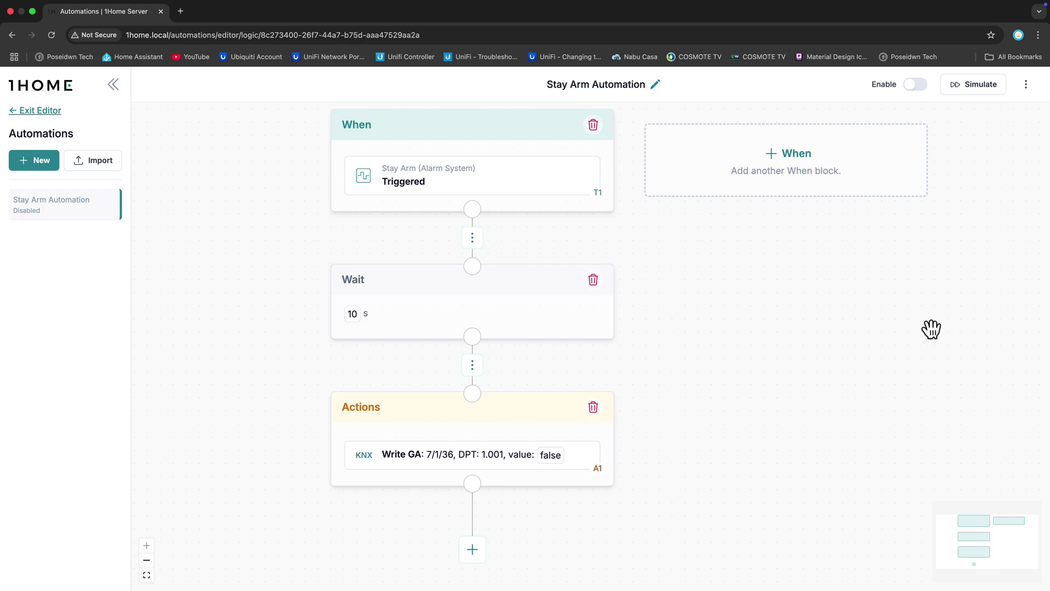
Step: Switch the Stay Arm Automation on and confirm the enable prompt
click(914, 86)
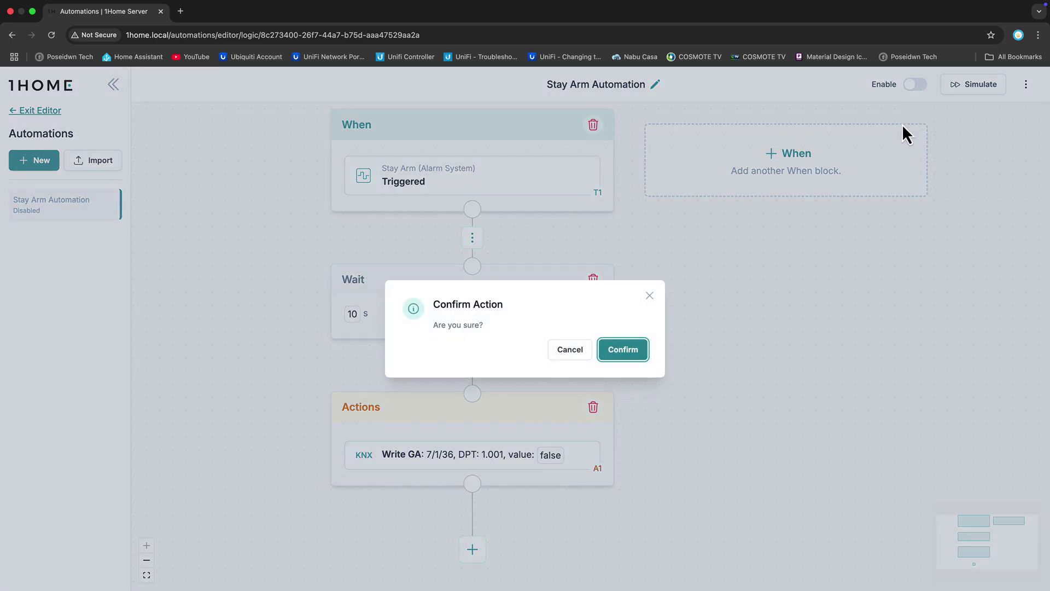
click(626, 350)
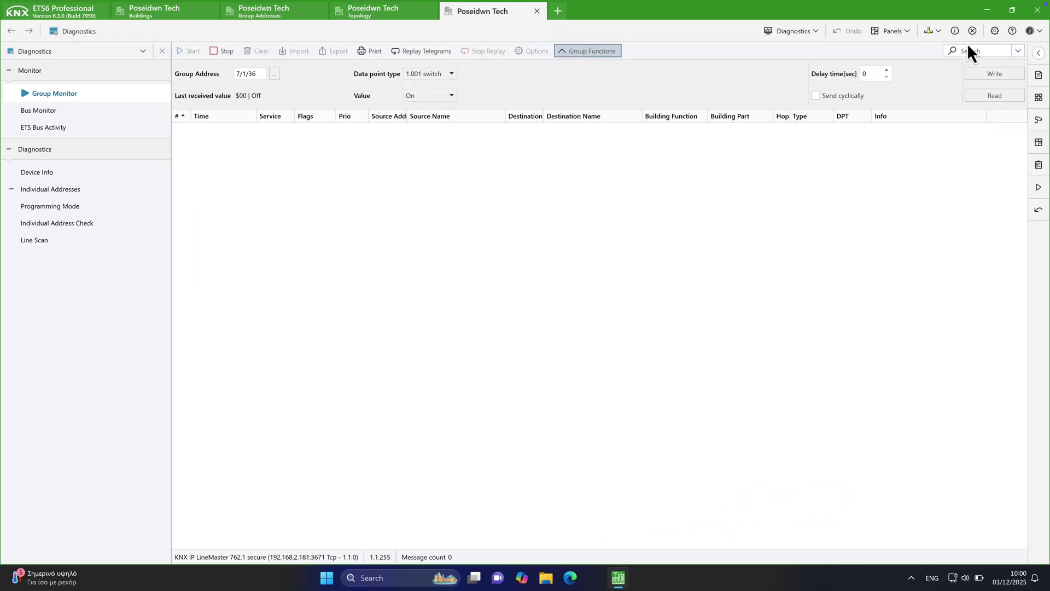
Step: Write On to Stay Arm 7/1/36 and inspect the automated Off telegram returned from 15.15.240
click(991, 75)
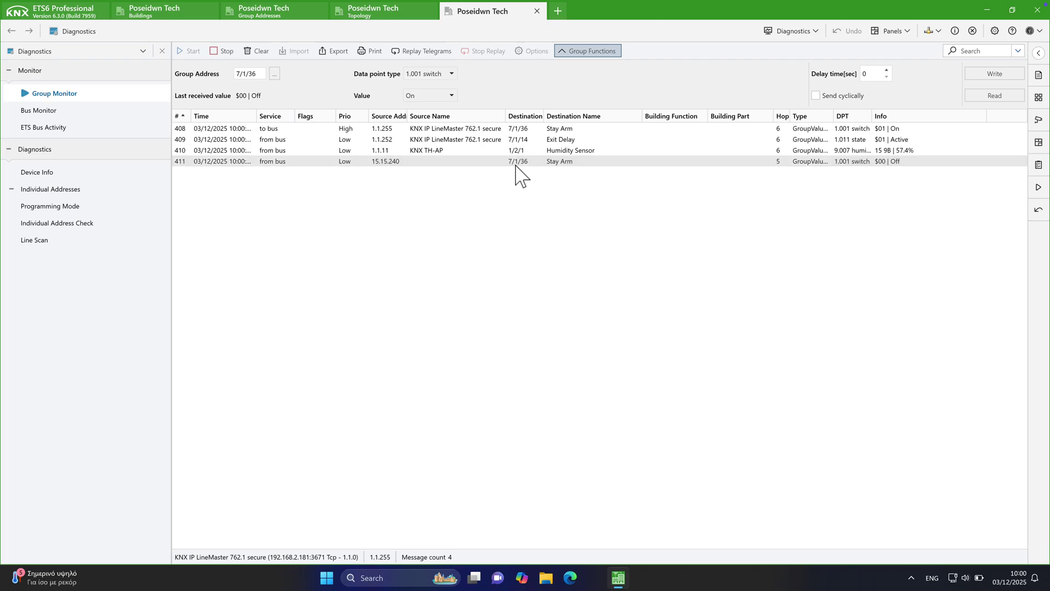
click(516, 163)
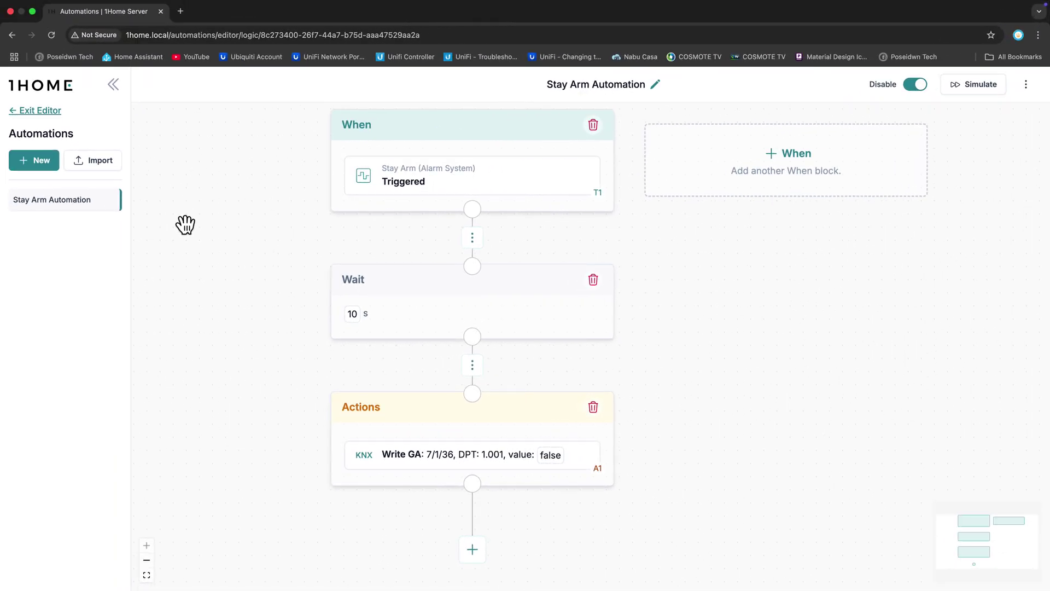
Step: Exit the automation editor and go to the Devices list
click(38, 111)
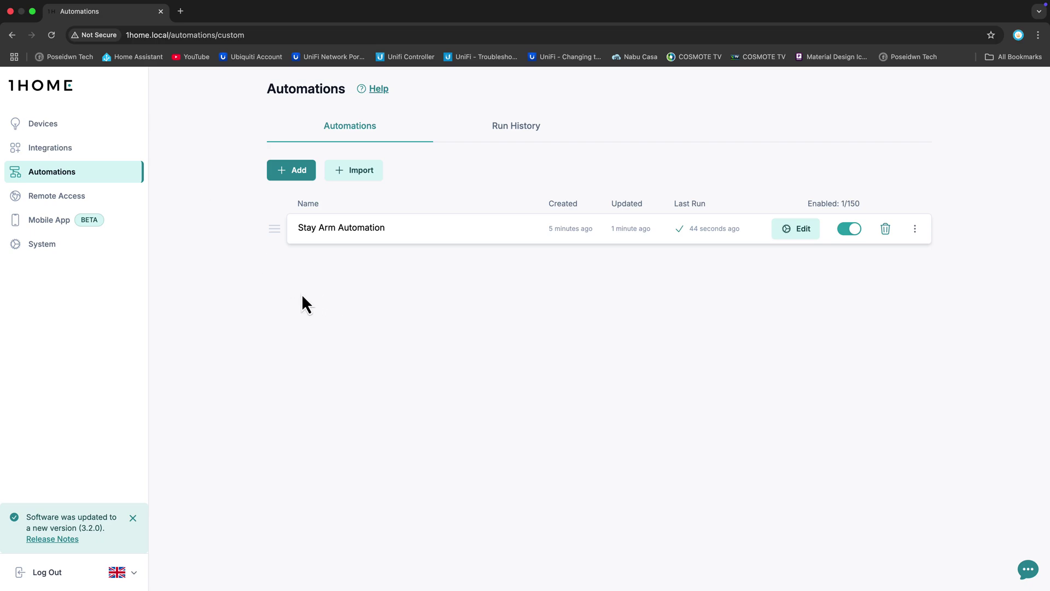
click(44, 127)
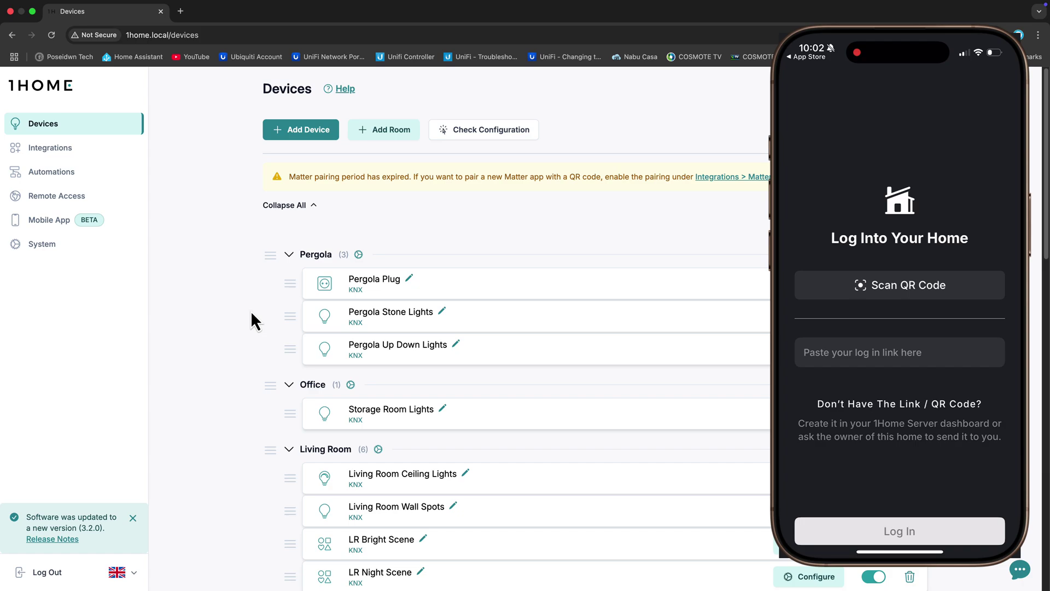
Step: Add a homeowner on the Mobile App page to get the pairing QR code and link
click(59, 224)
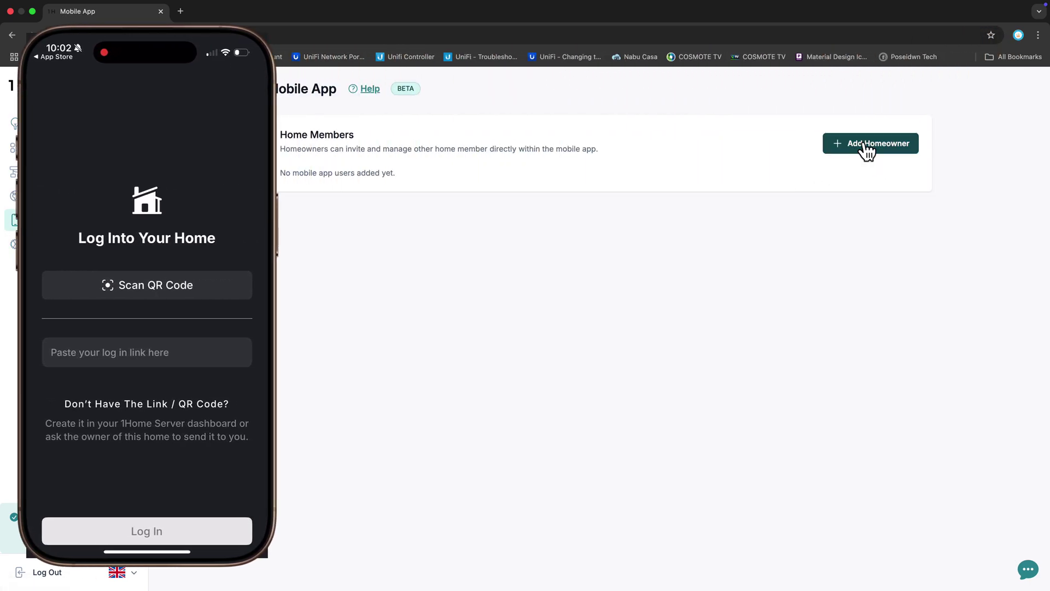
click(863, 147)
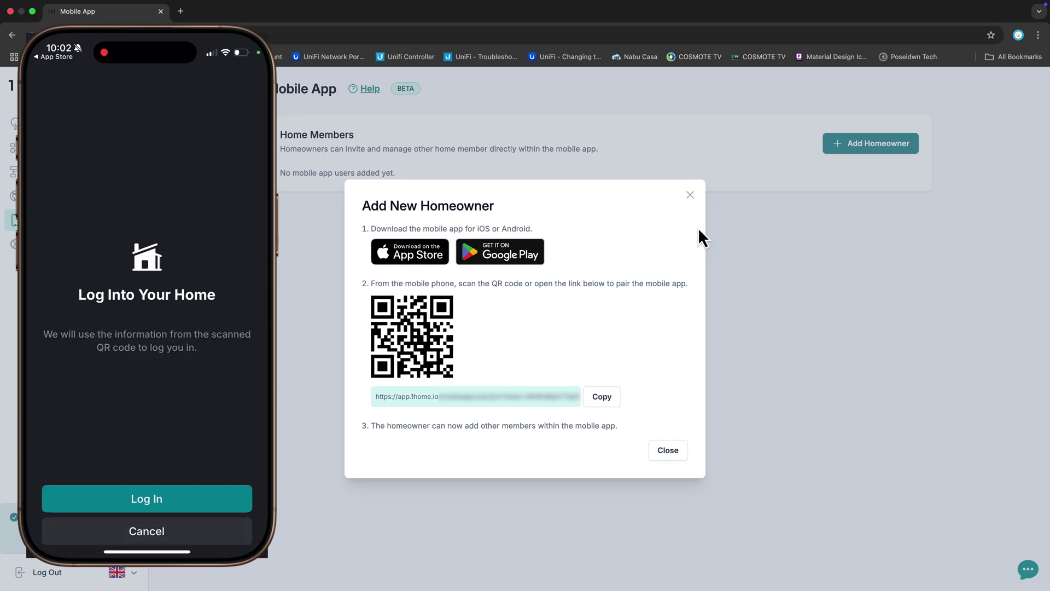
Step: Close the Add New Homeowner dialog once the phone has scanned the QR code
click(690, 197)
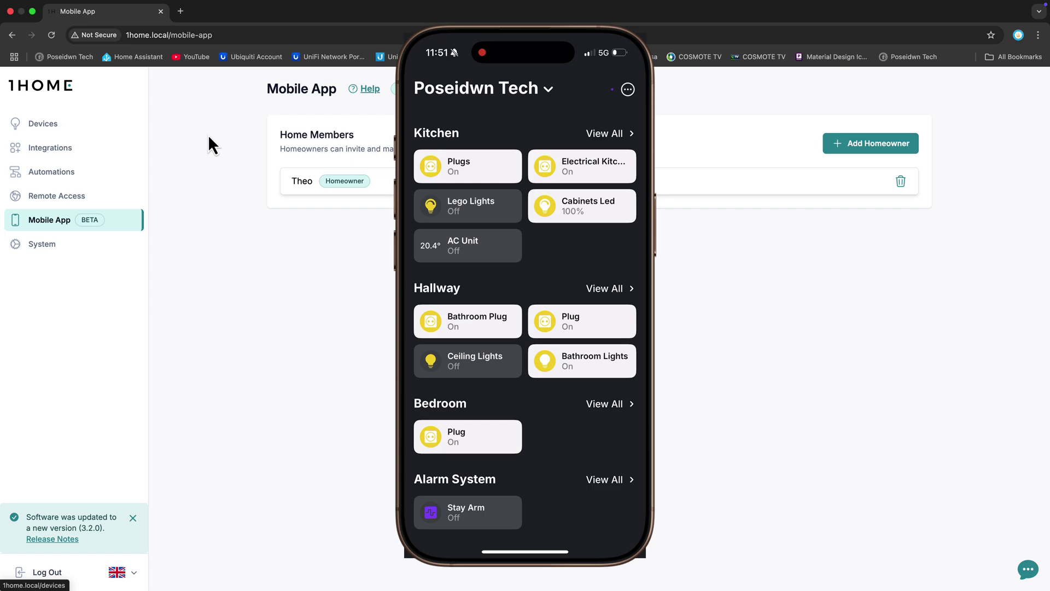
Step: Bring the dashboard back to the Devices page beside the phone's Living Room section
click(70, 131)
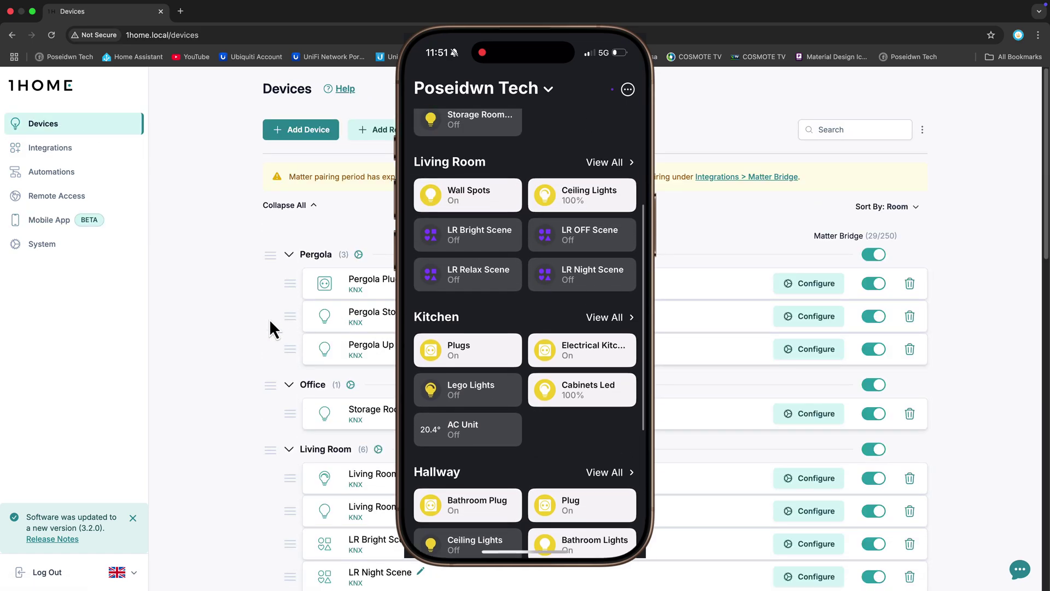